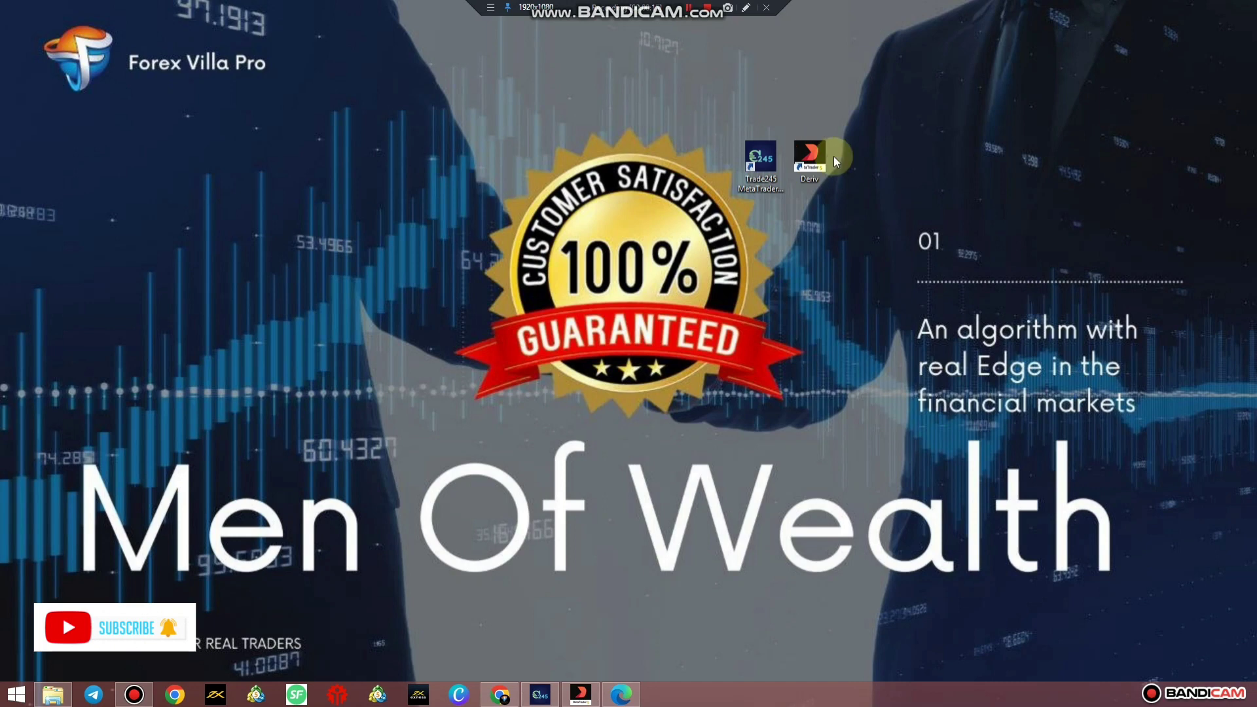
# Launch the Deriv terminal, open File > Open an Account and focus the company search field.
pyautogui.doubleClick(811, 164)
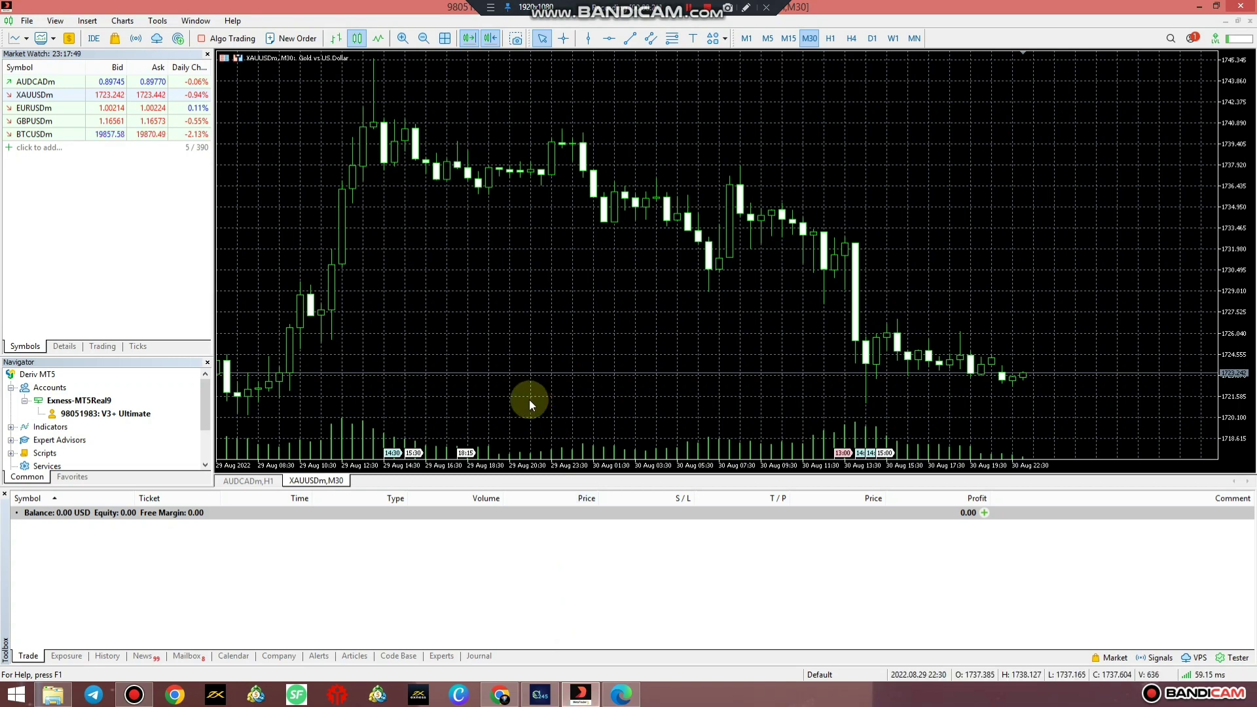
pyautogui.click(27, 20)
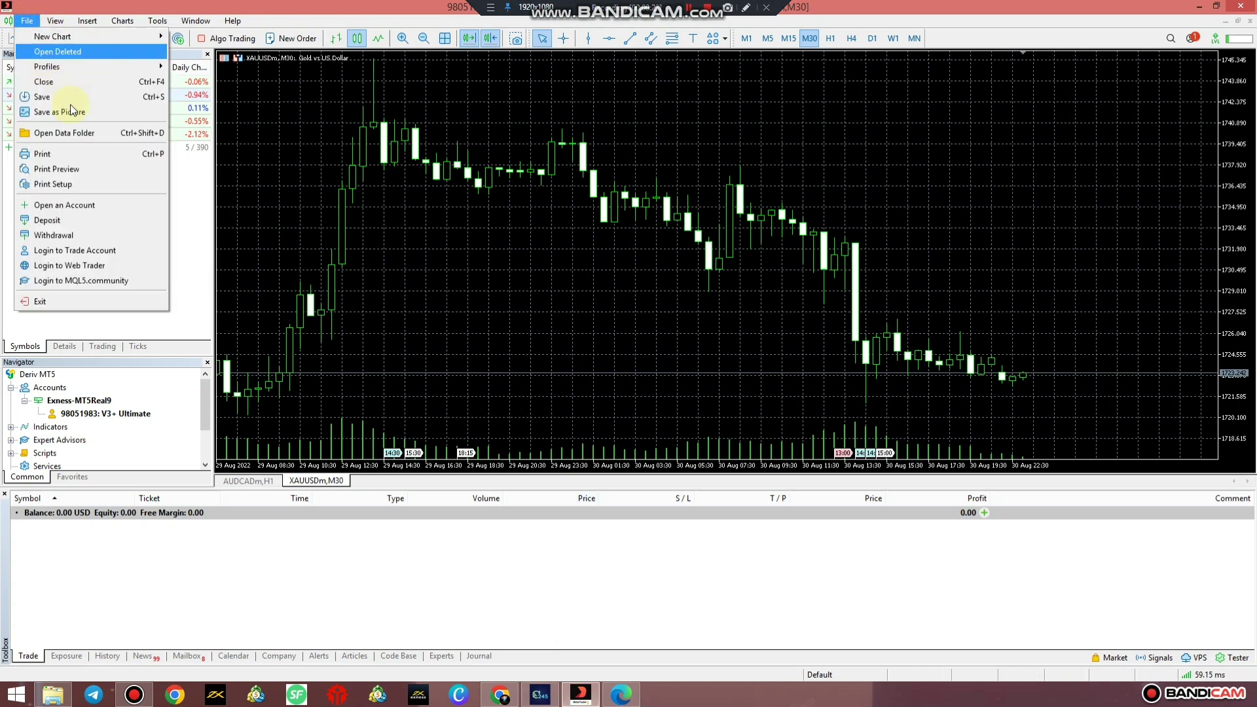
pyautogui.click(72, 132)
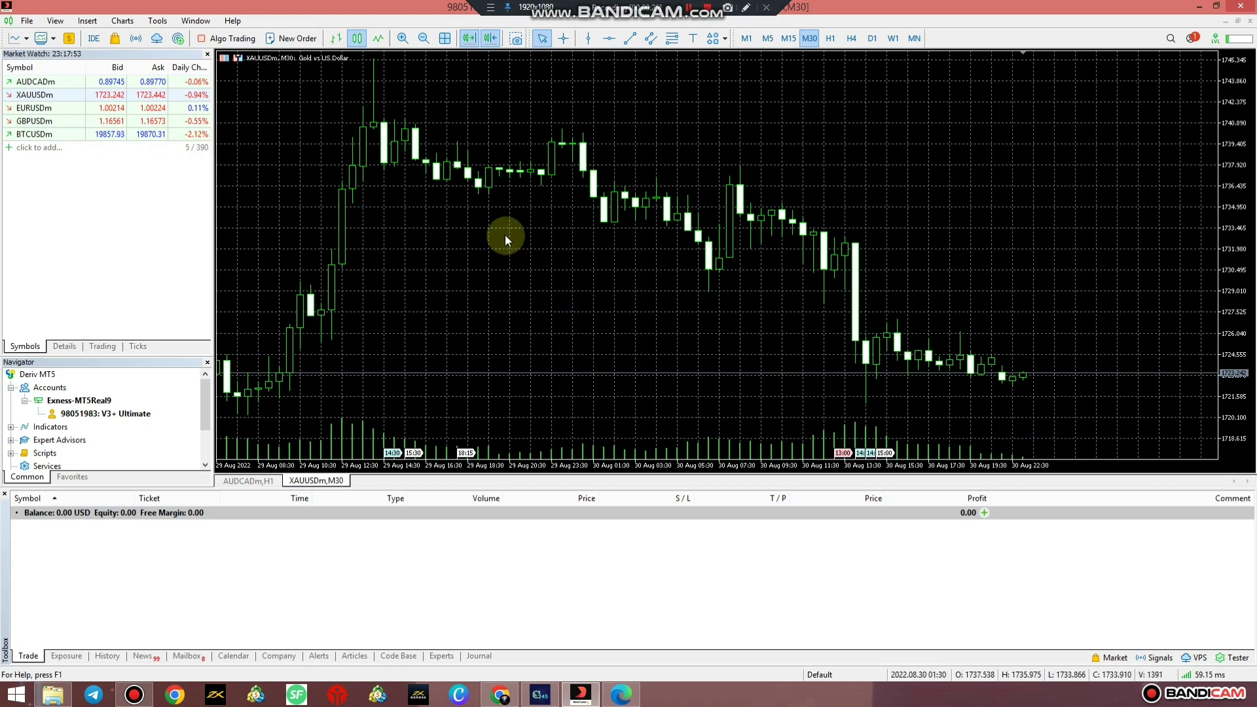
pyautogui.click(27, 20)
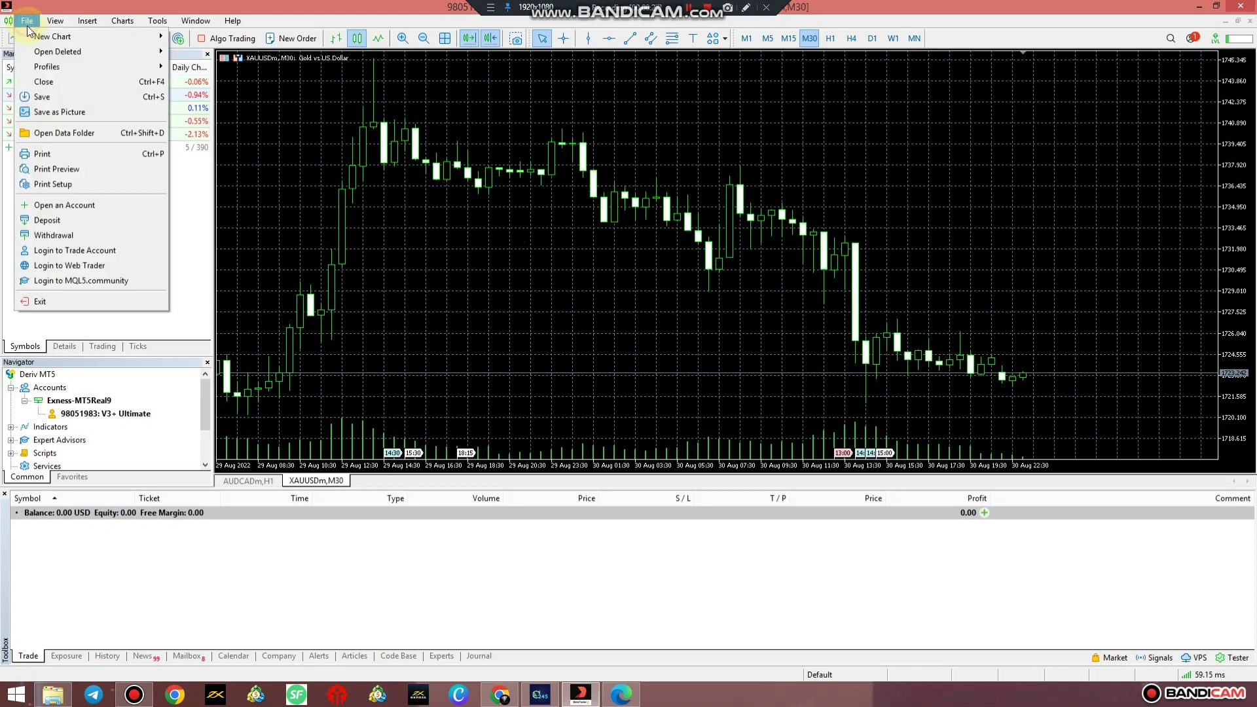
pyautogui.click(63, 207)
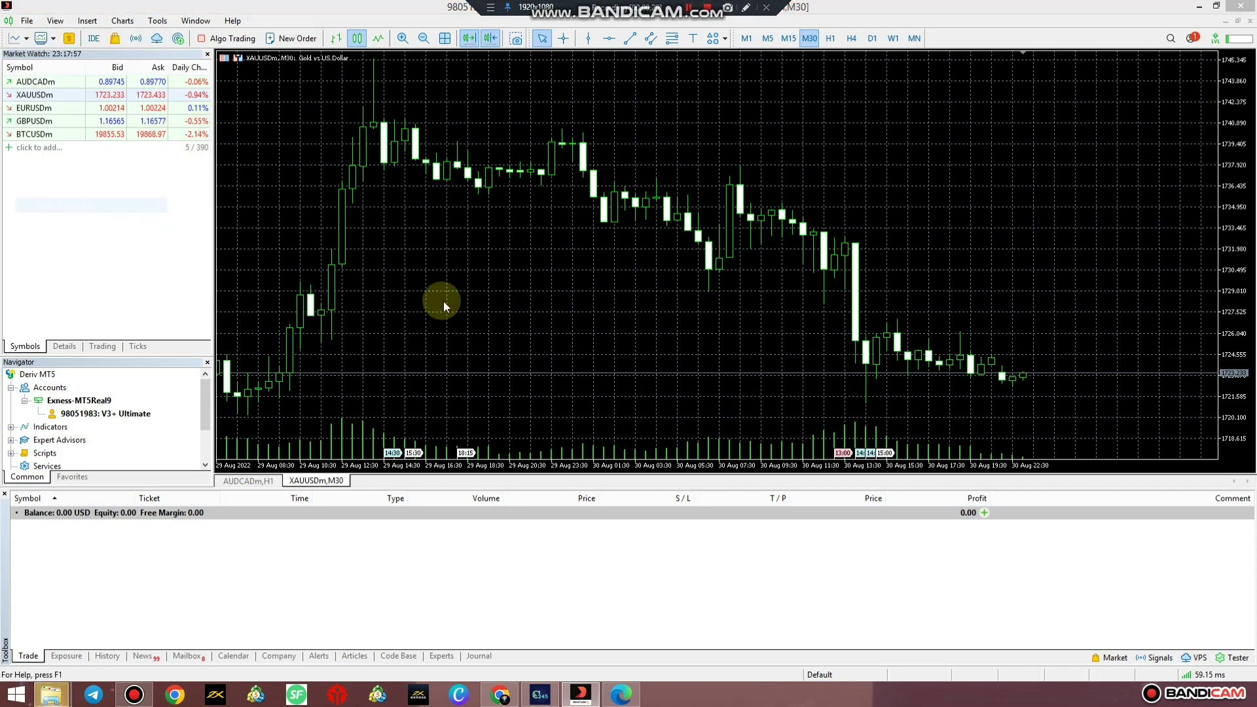
pyautogui.click(489, 242)
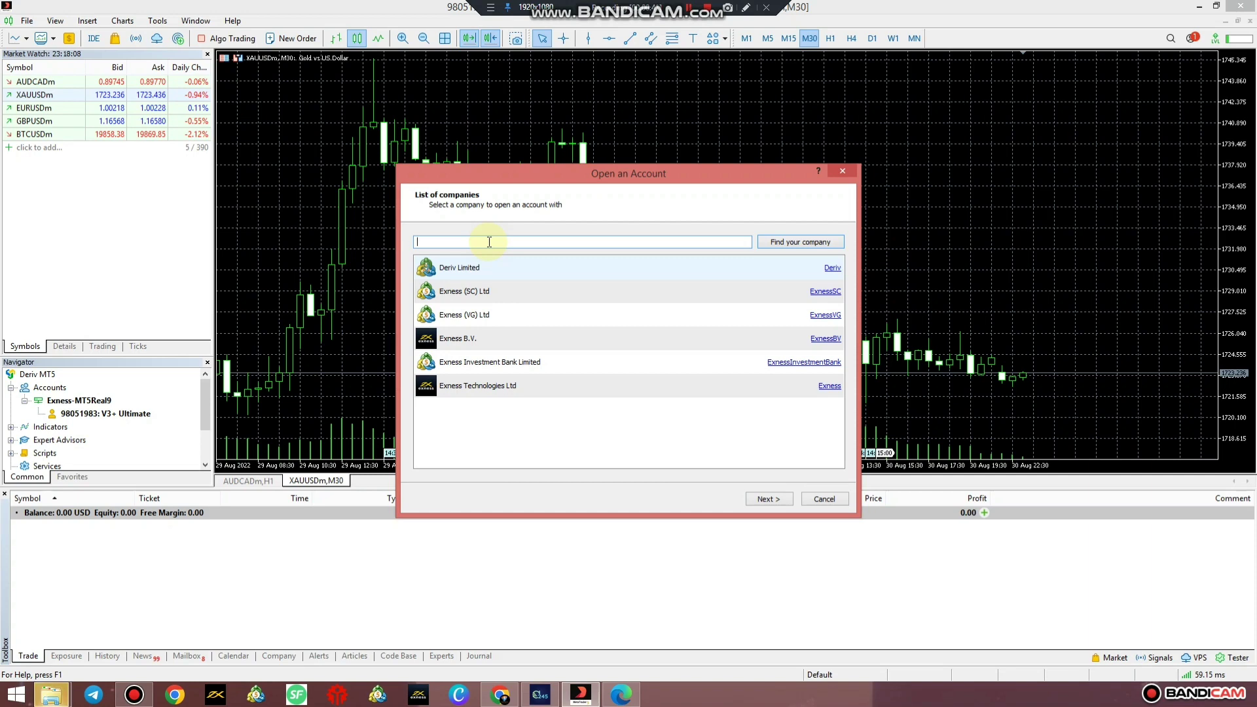
# Choose Deriv Limited and the option to connect with an existing trade account.
pyautogui.click(473, 271)
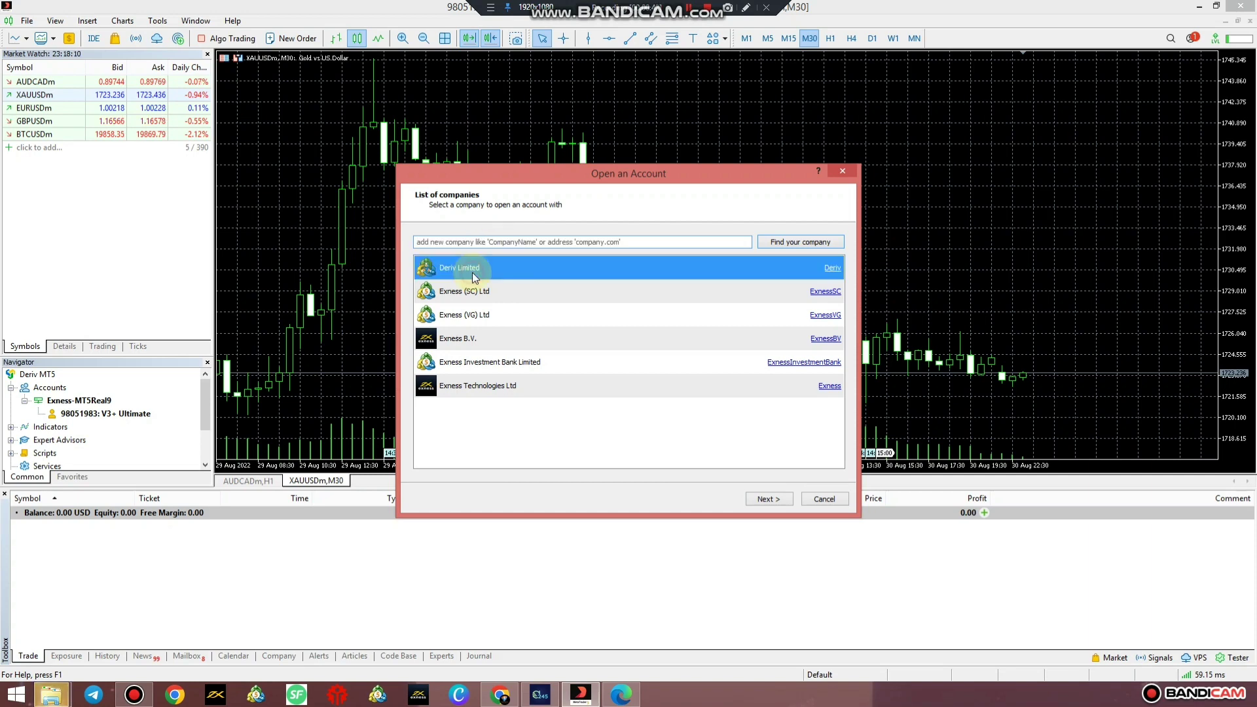
pyautogui.click(768, 499)
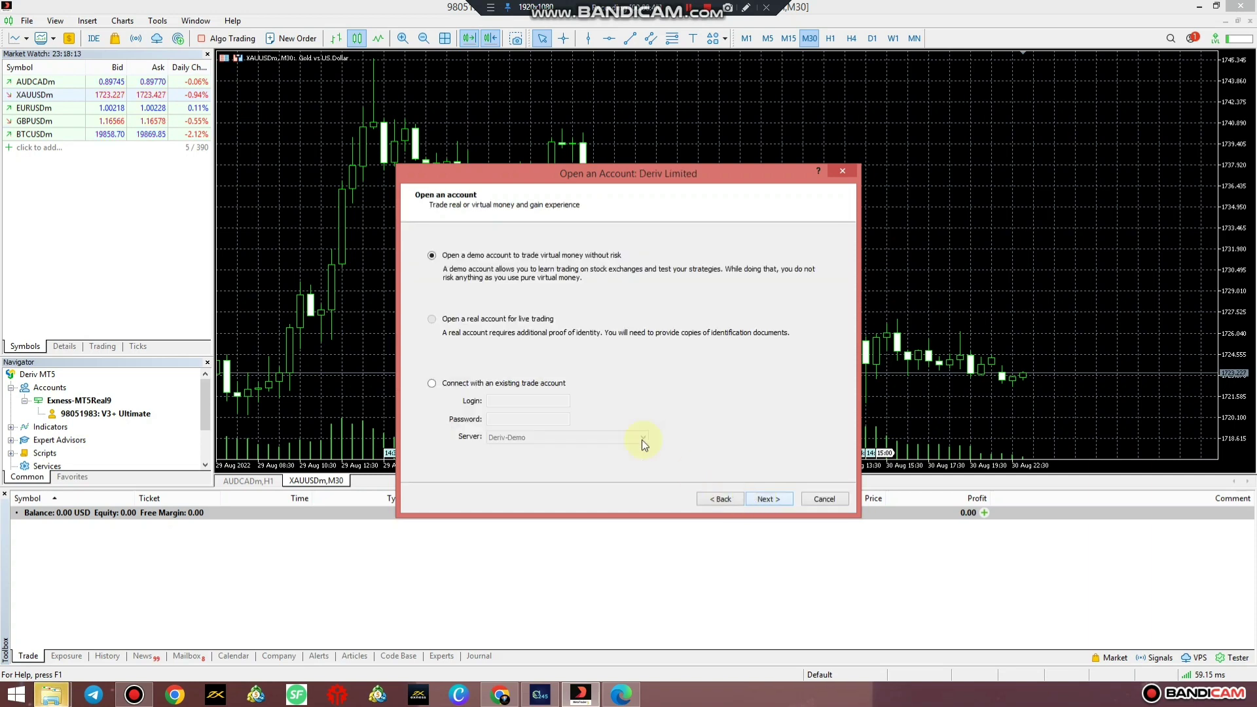
pyautogui.click(444, 388)
# Enter the account login and password, select Deriv-Server, and finish the connection.
pyautogui.click(500, 400)
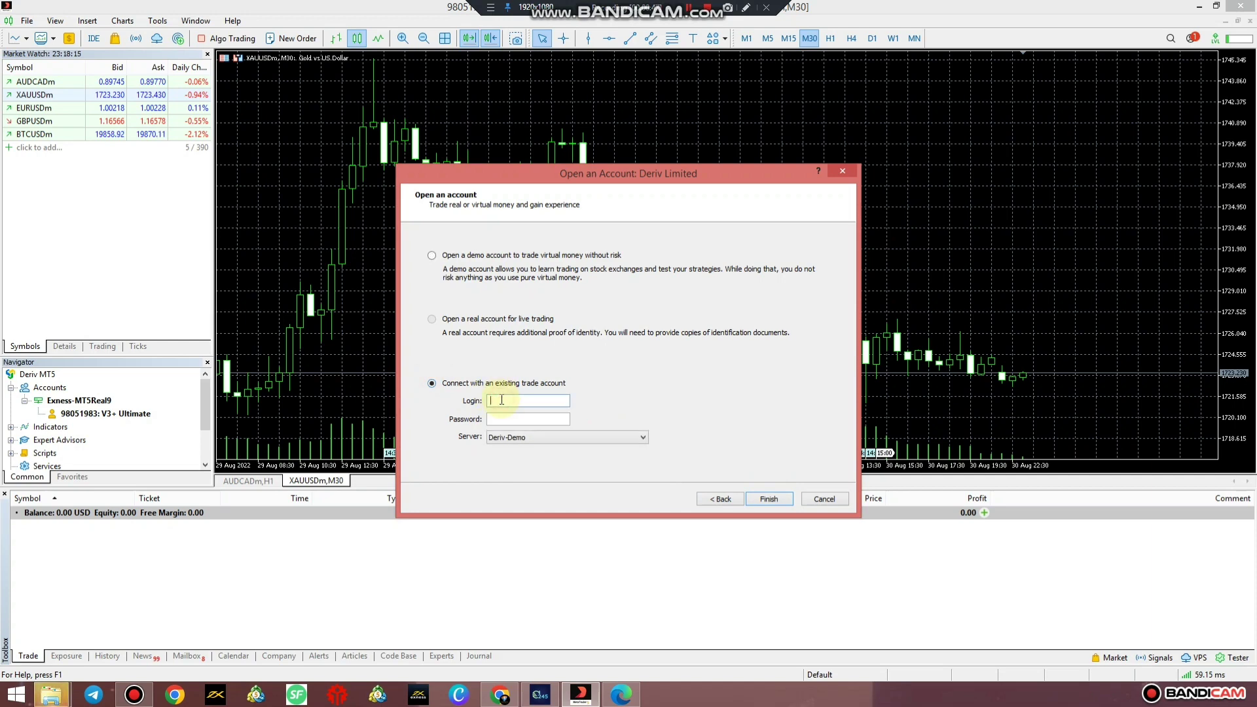
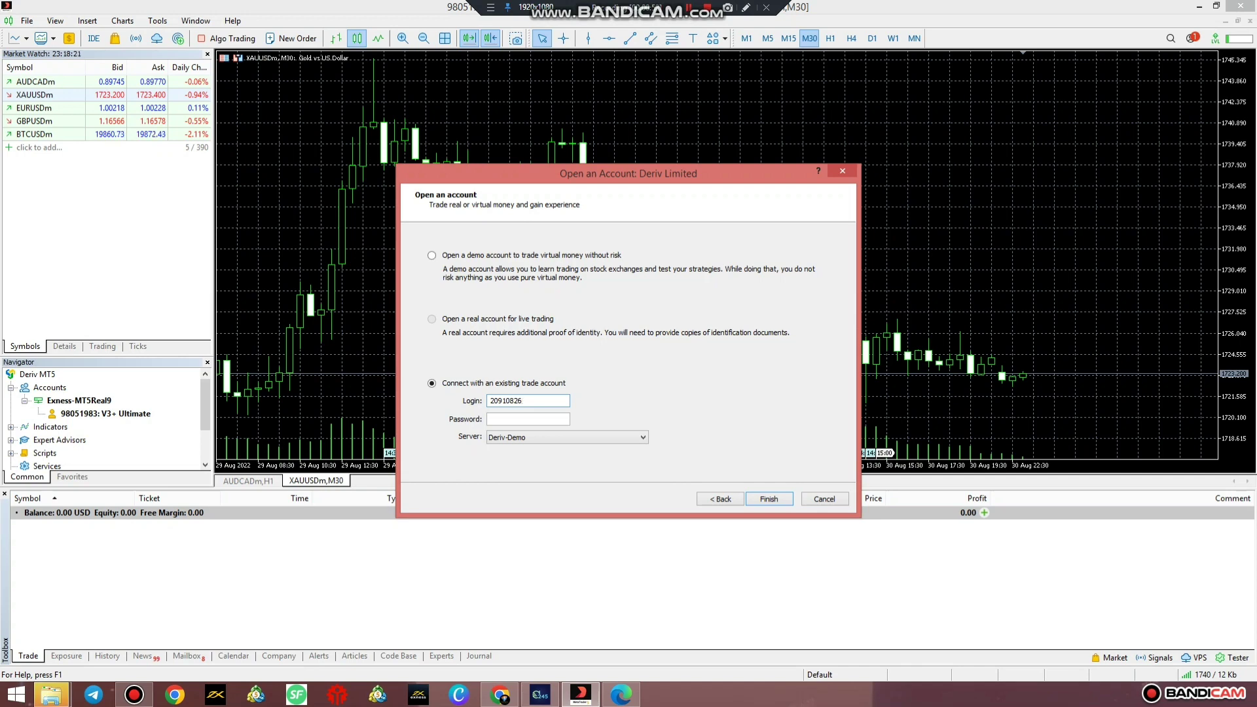
pyautogui.click(502, 421)
pyautogui.write('*')
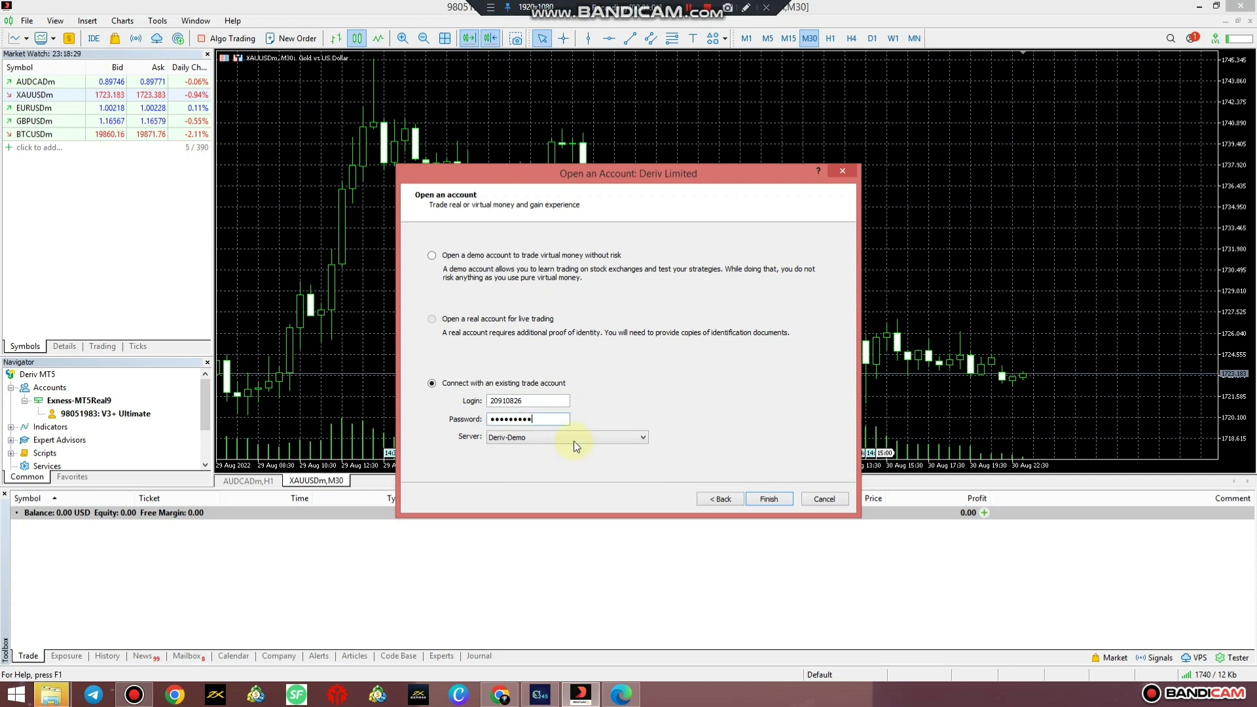
pyautogui.click(631, 437)
pyautogui.click(602, 455)
pyautogui.click(765, 500)
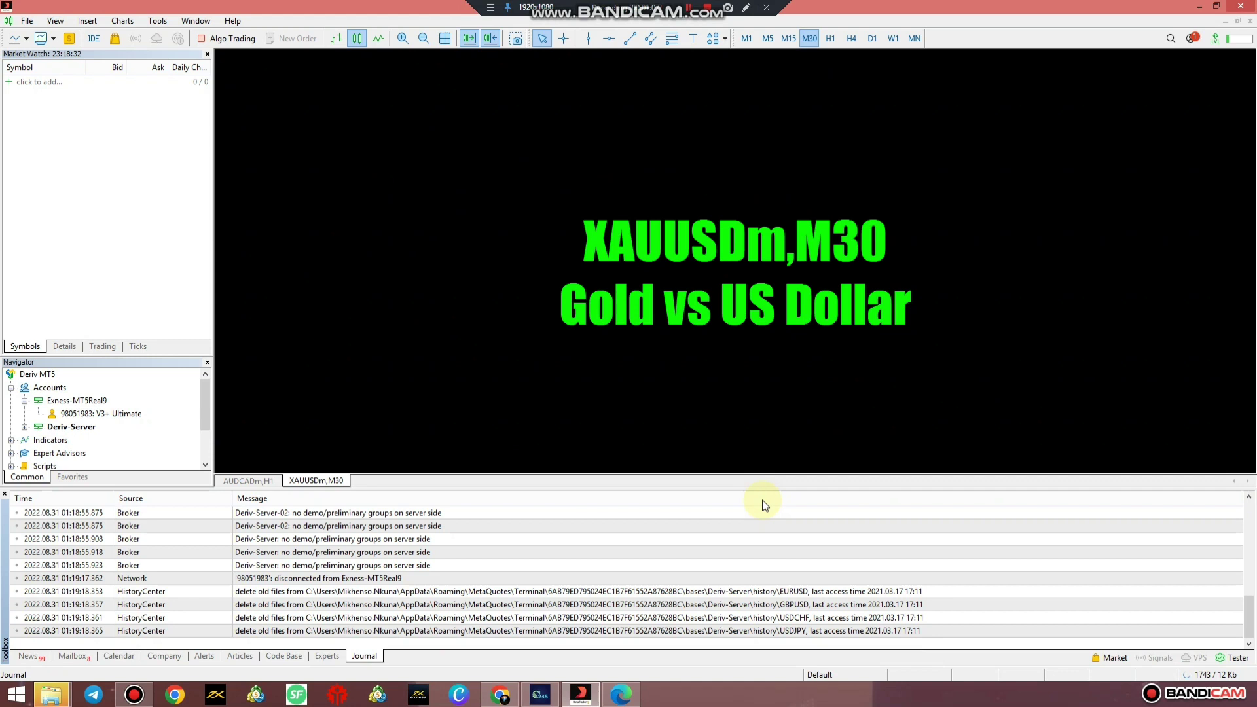
# Log into the V3+ Ultimate Exness account from Navigator, then open File > Open Data Folder.
pyautogui.click(28, 657)
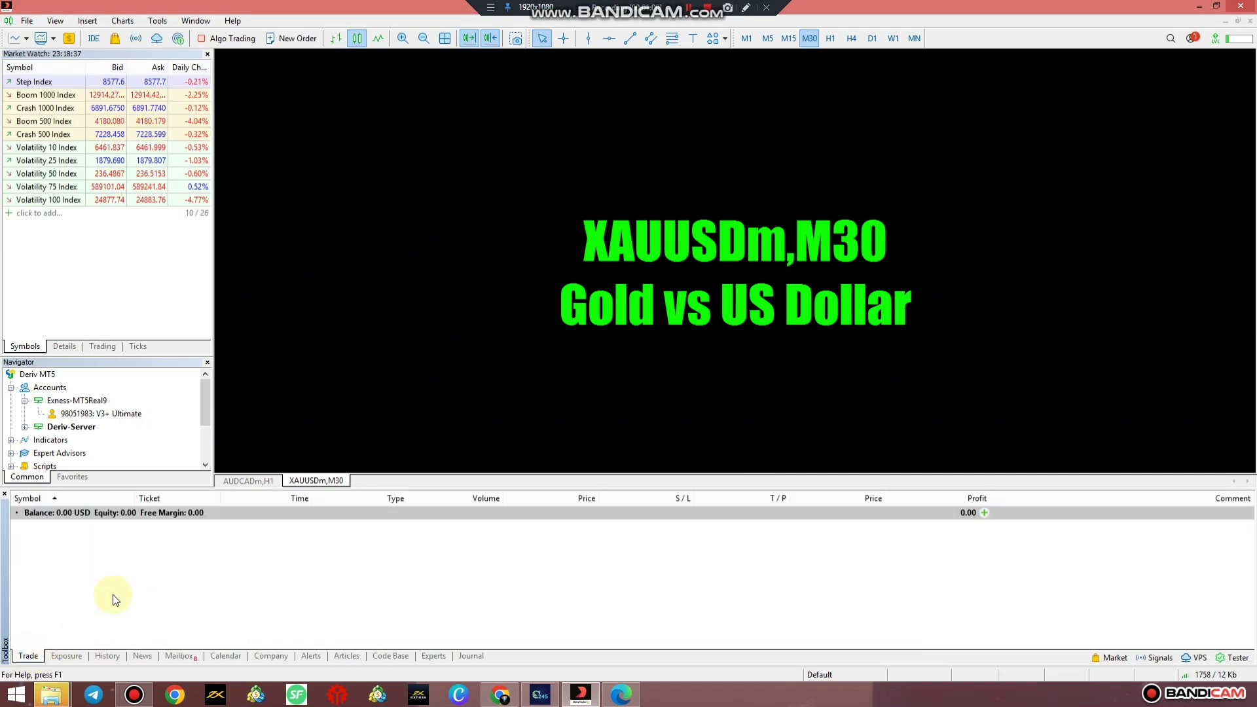
pyautogui.click(25, 427)
pyautogui.click(79, 441)
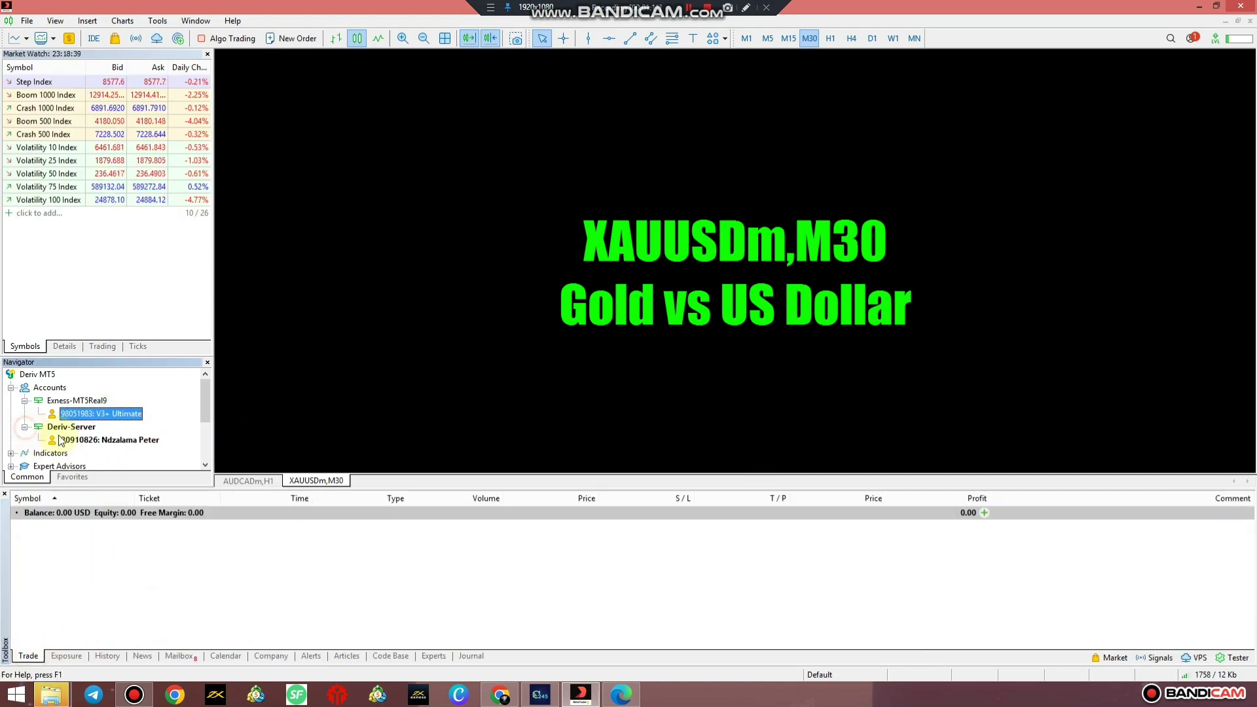
pyautogui.click(84, 417)
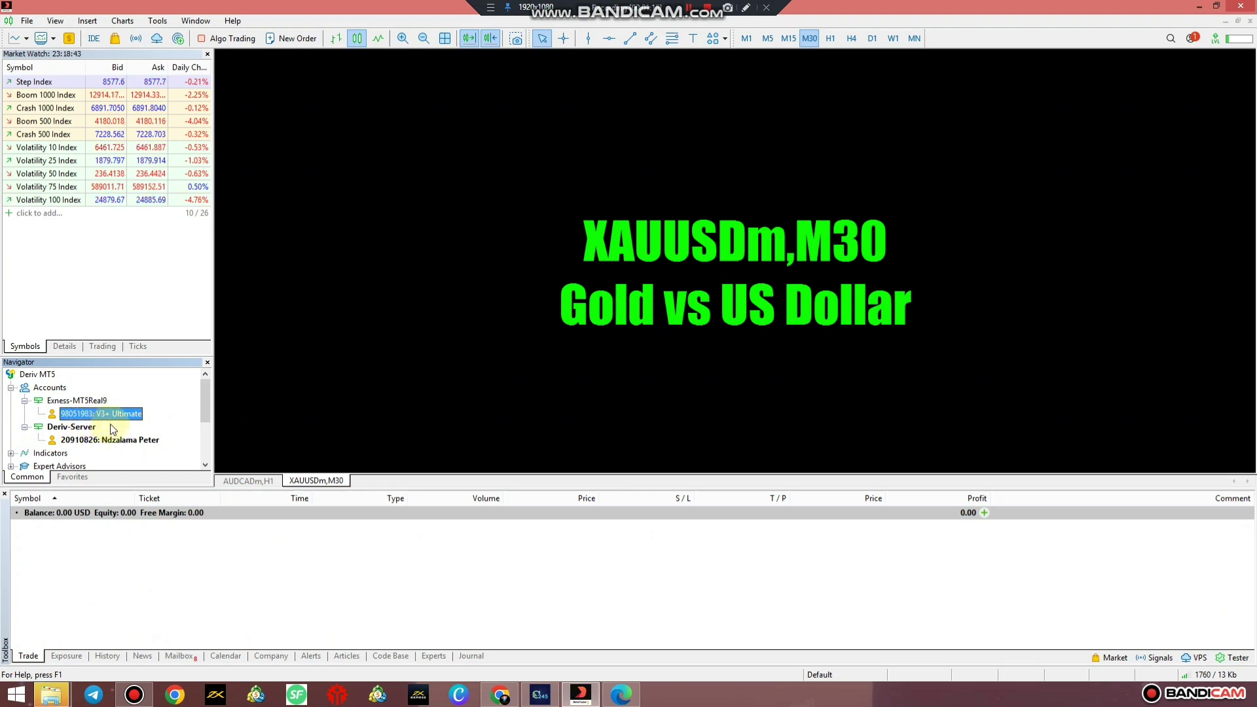
pyautogui.doubleClick(91, 414)
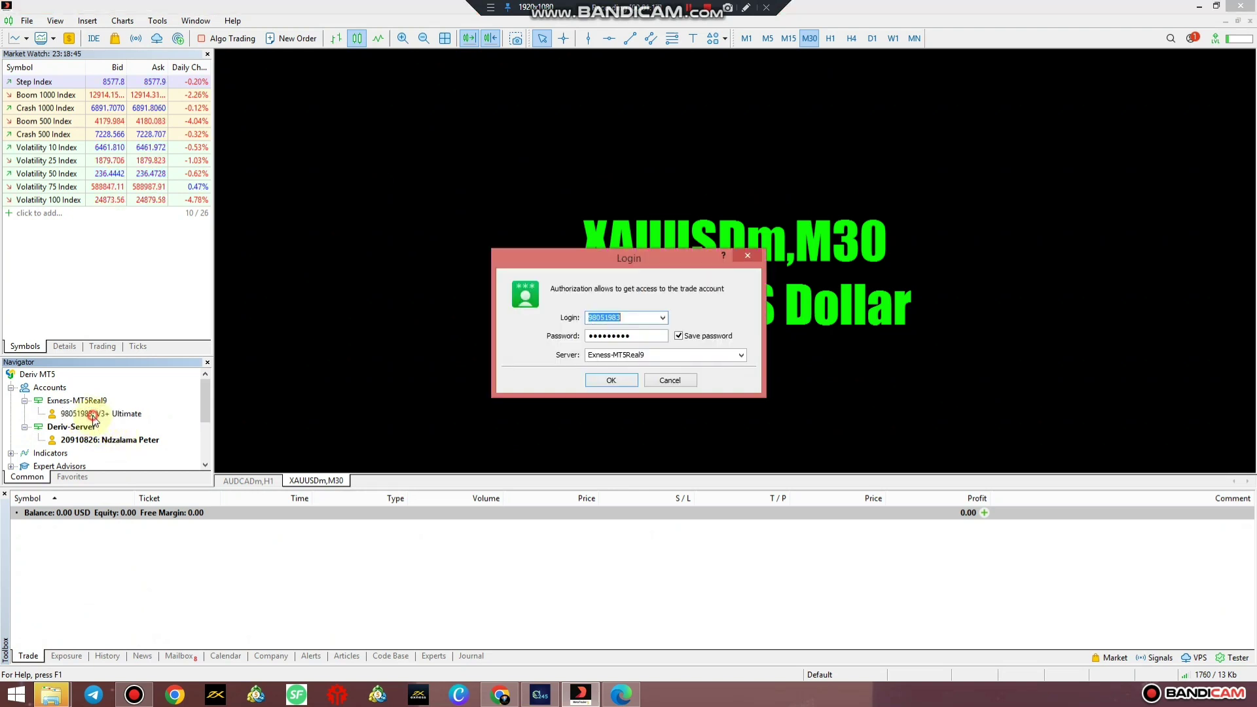
pyautogui.click(611, 381)
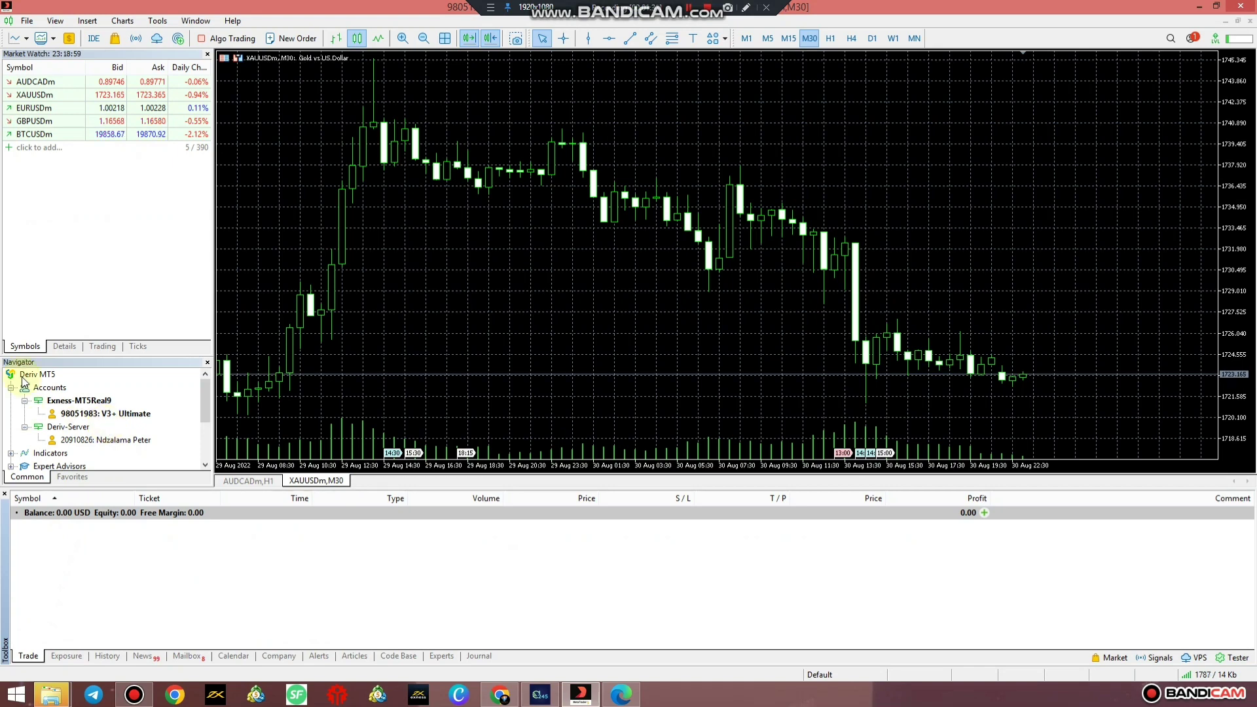
pyautogui.click(27, 20)
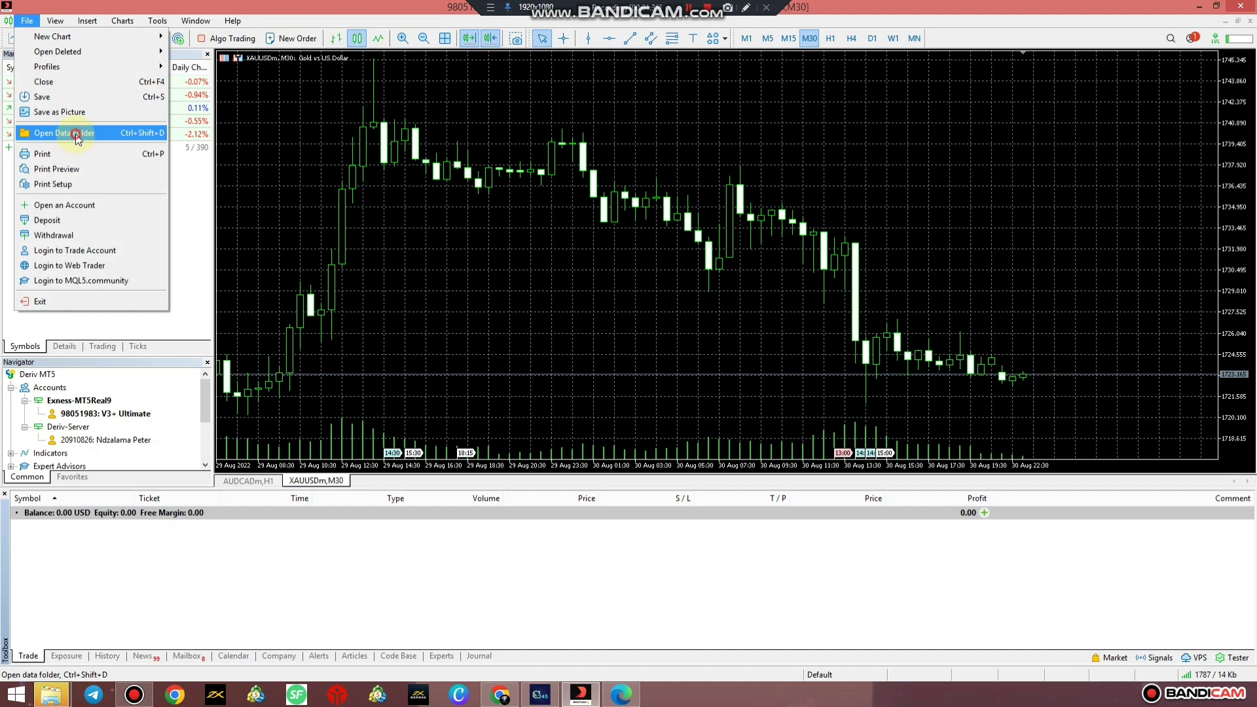
pyautogui.click(76, 134)
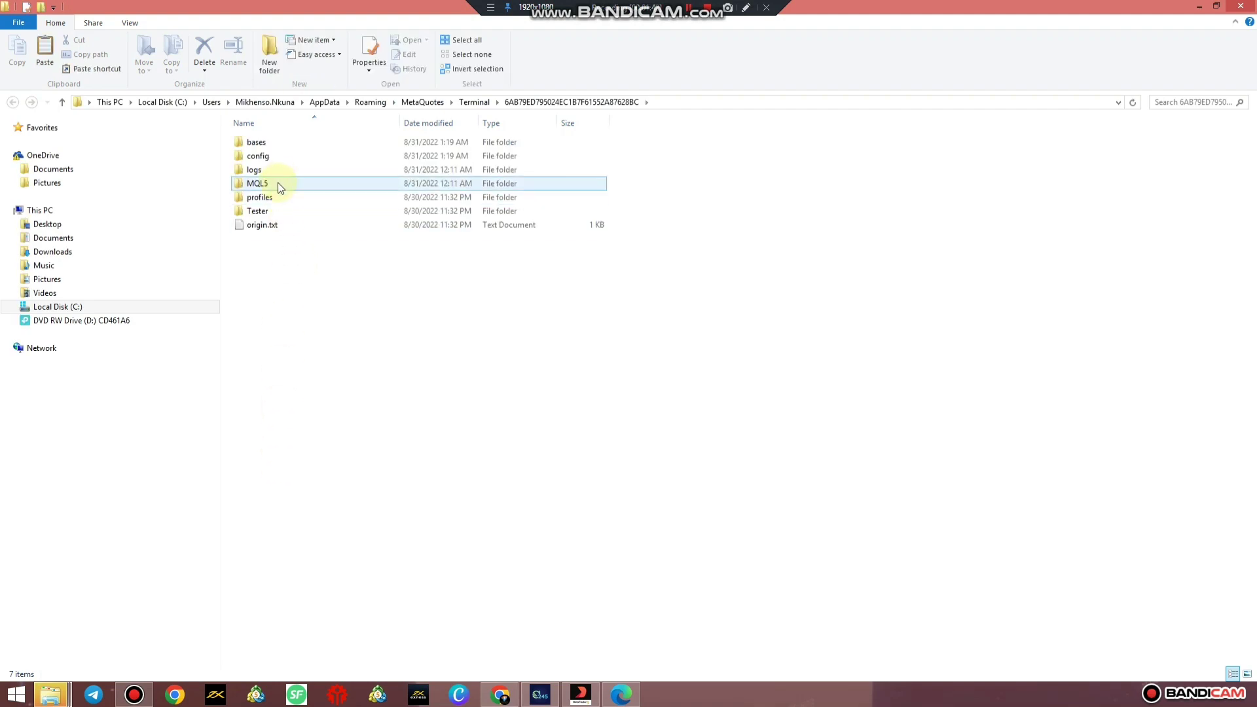
# Inside MQL5\Experts, create a new folder named 'Men Of Wealth V3+ Ultimate MT5v7'.
pyautogui.doubleClick(278, 188)
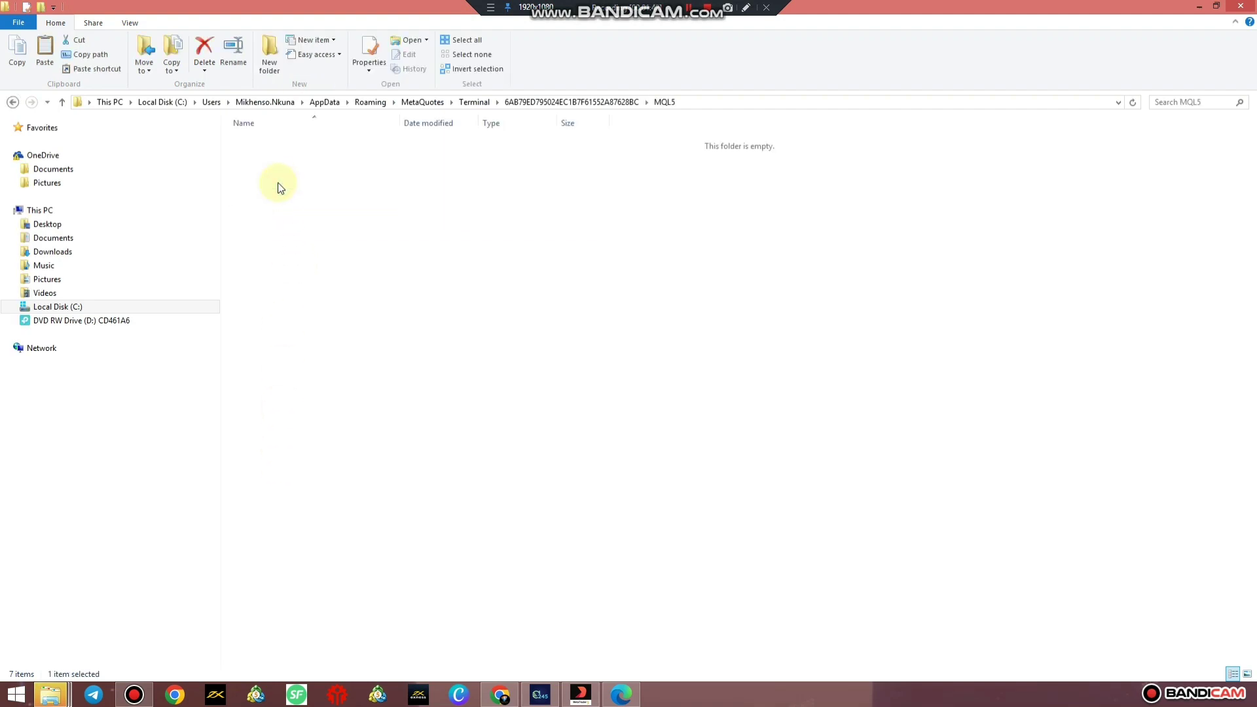
pyautogui.doubleClick(273, 145)
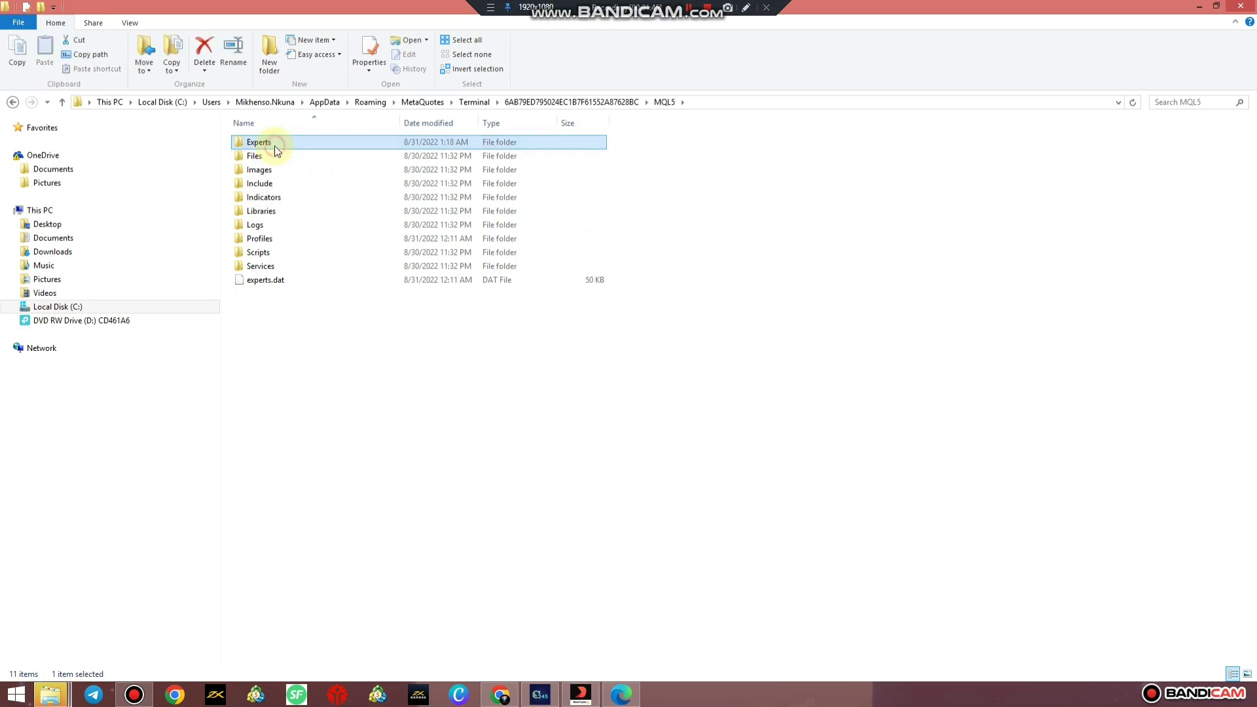
pyautogui.click(270, 55)
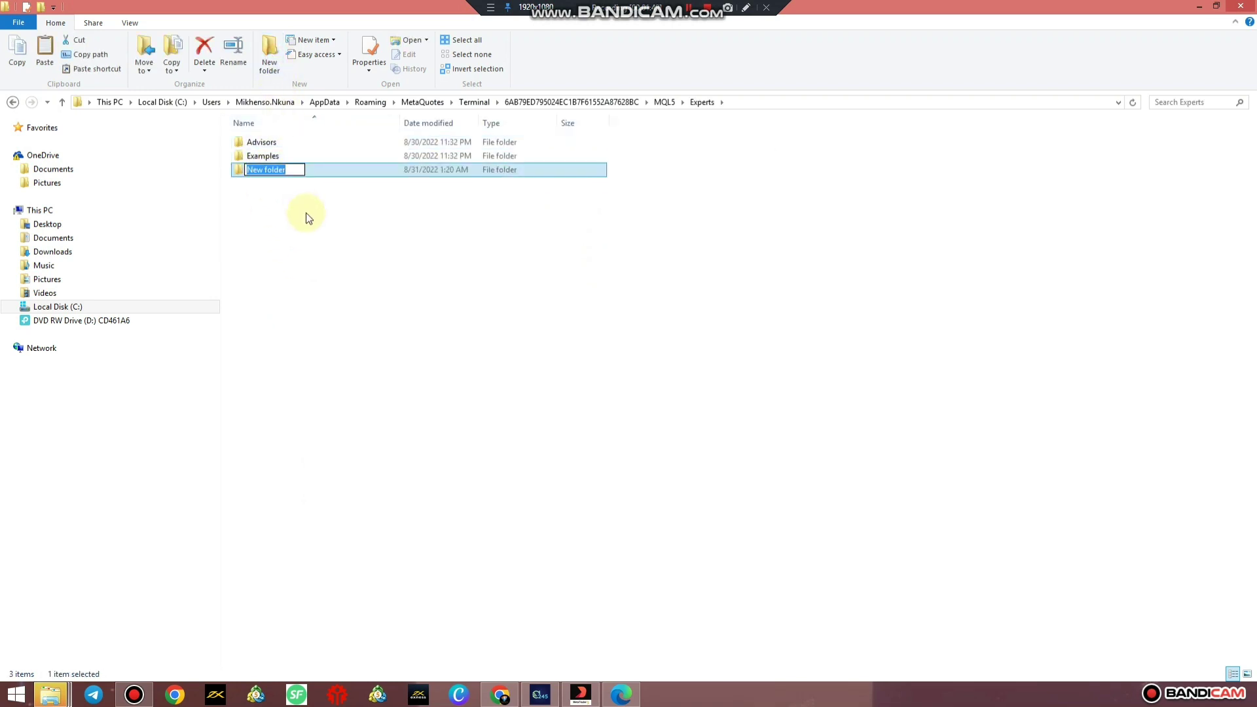
pyautogui.write('Men Of Wealth V3')
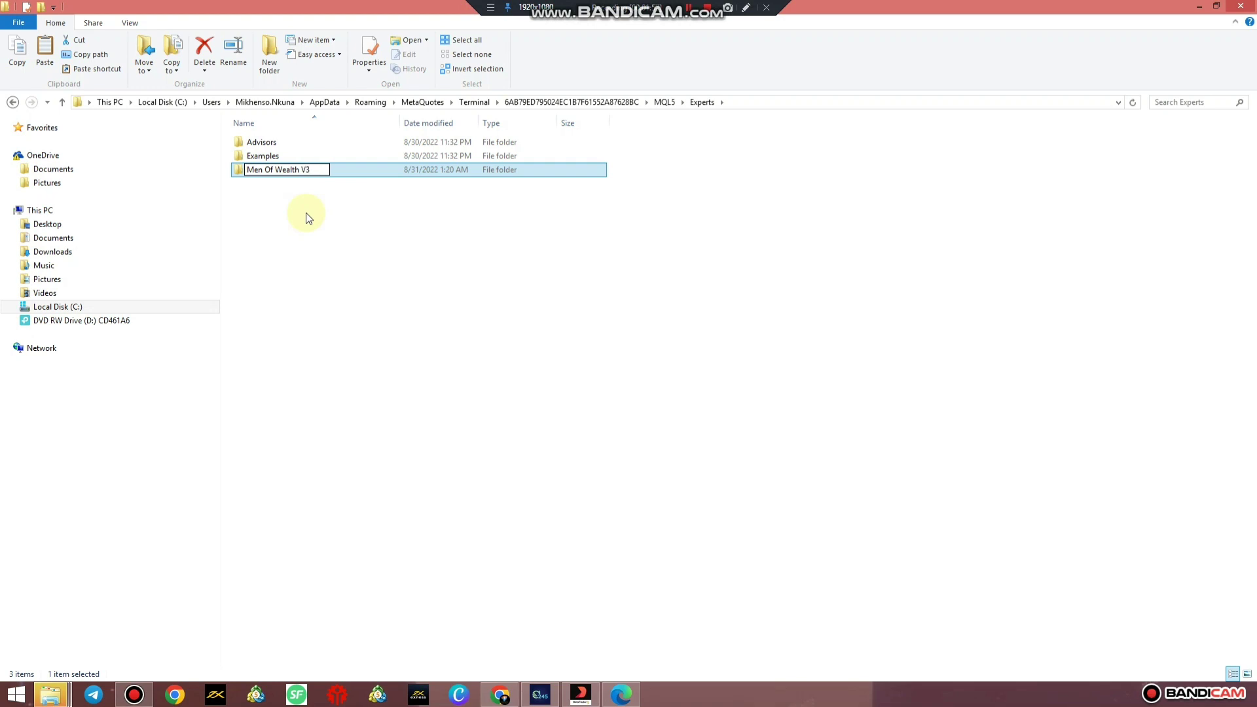
pyautogui.write('+ Ultimate MT5v7')
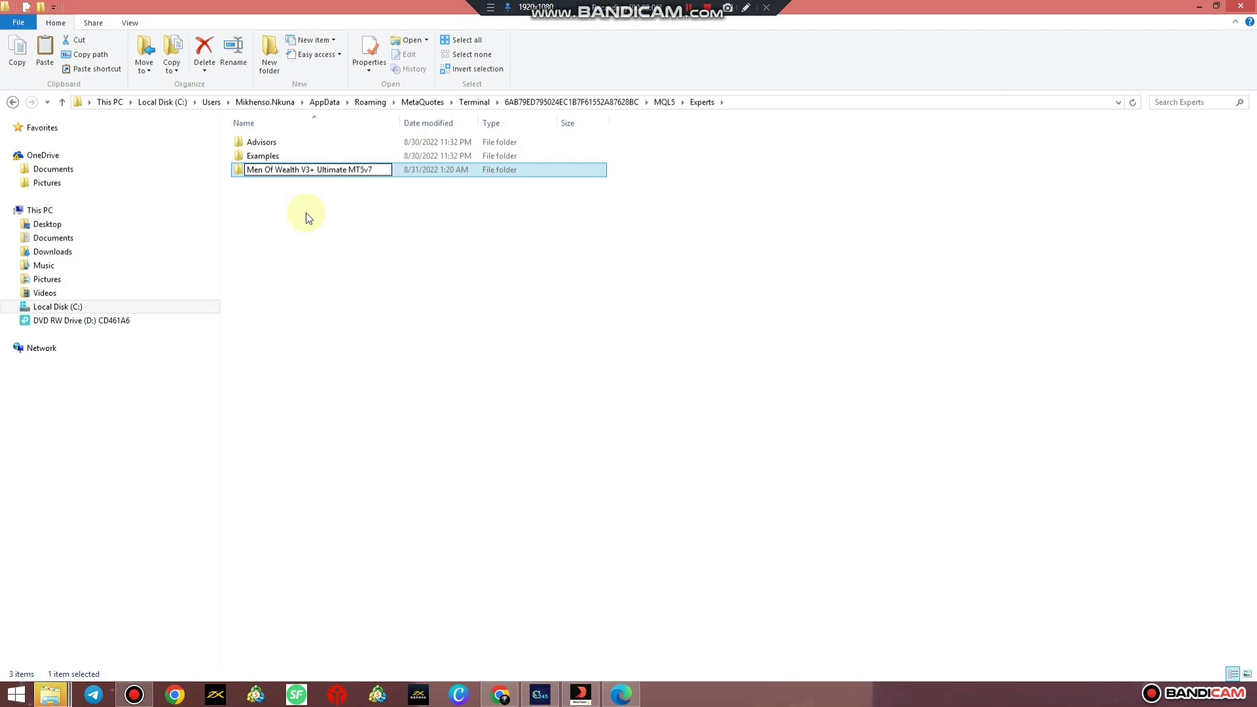
pyautogui.press('Return')
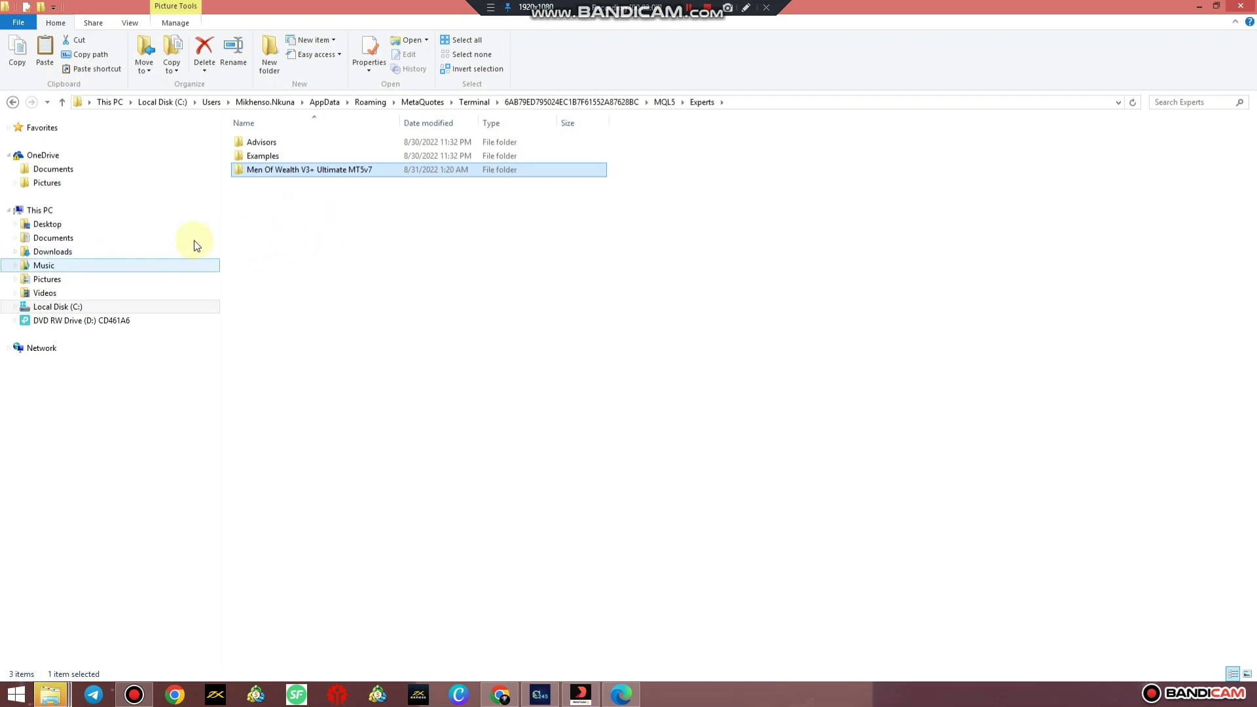
# Copy Men Of Wealth V3+ Ultimate MT5v7.ex5 from Downloads and paste it into the new Experts subfolder.
pyautogui.click(98, 252)
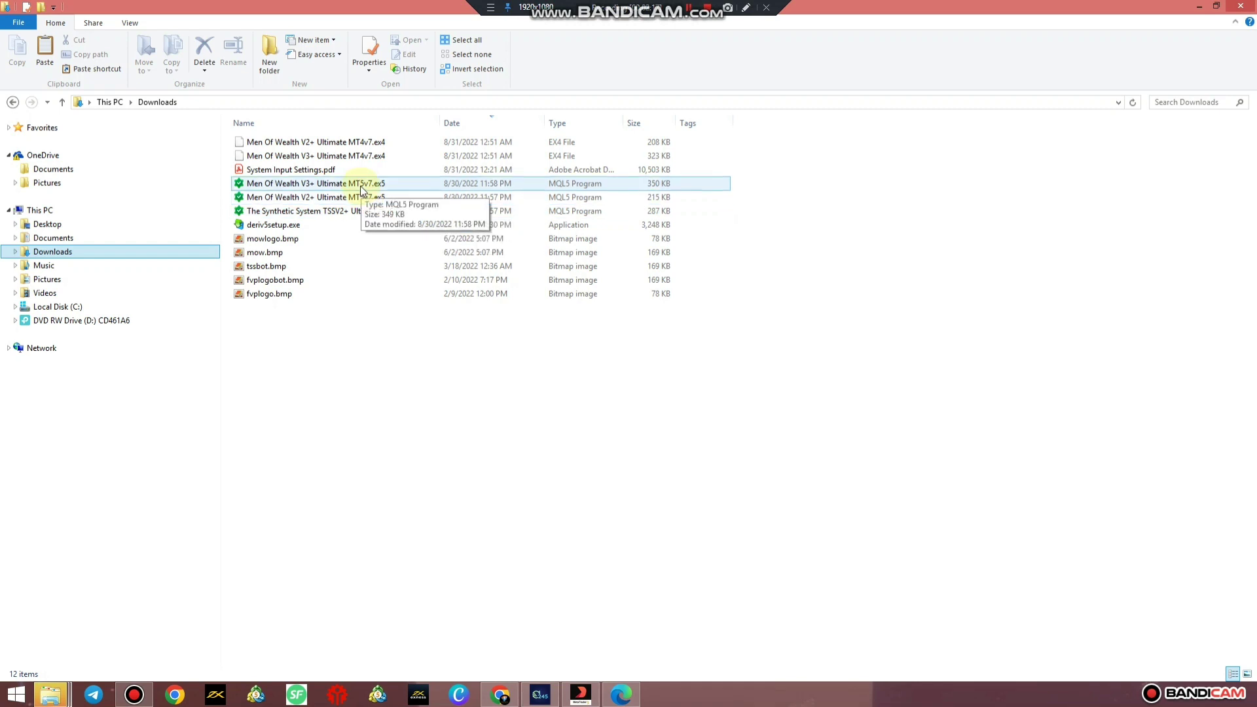
pyautogui.click(261, 186)
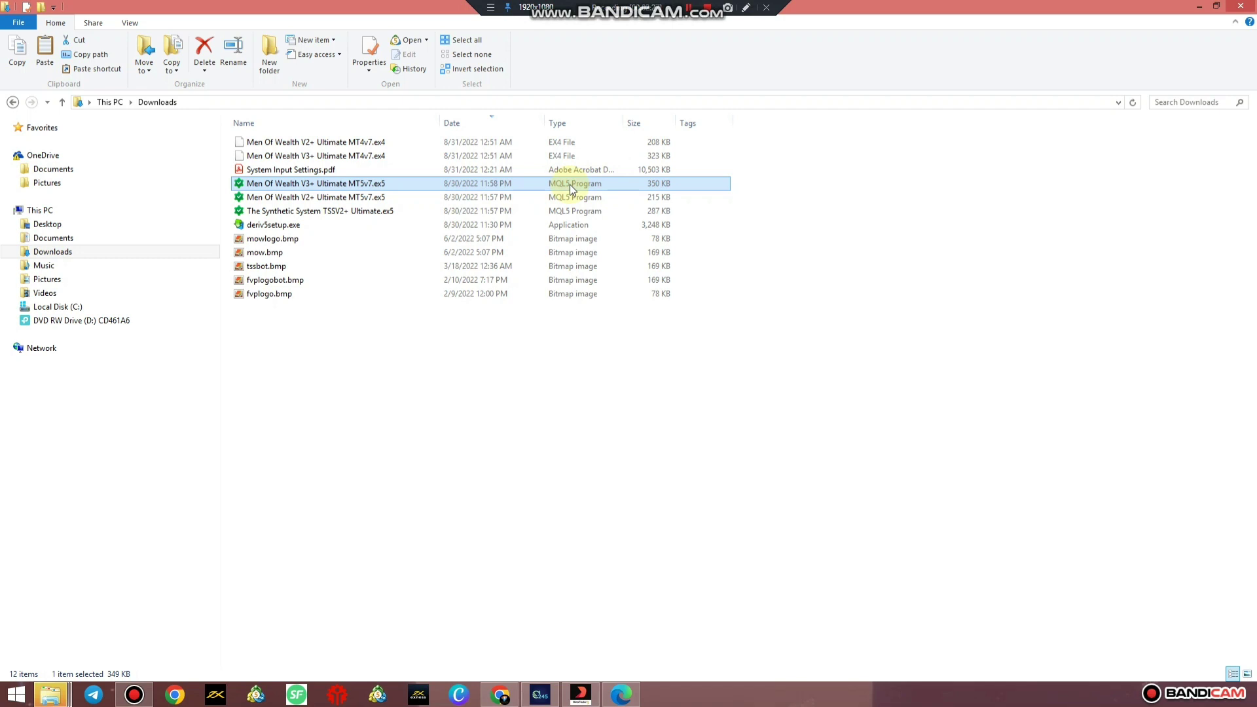
pyautogui.rightClick(516, 184)
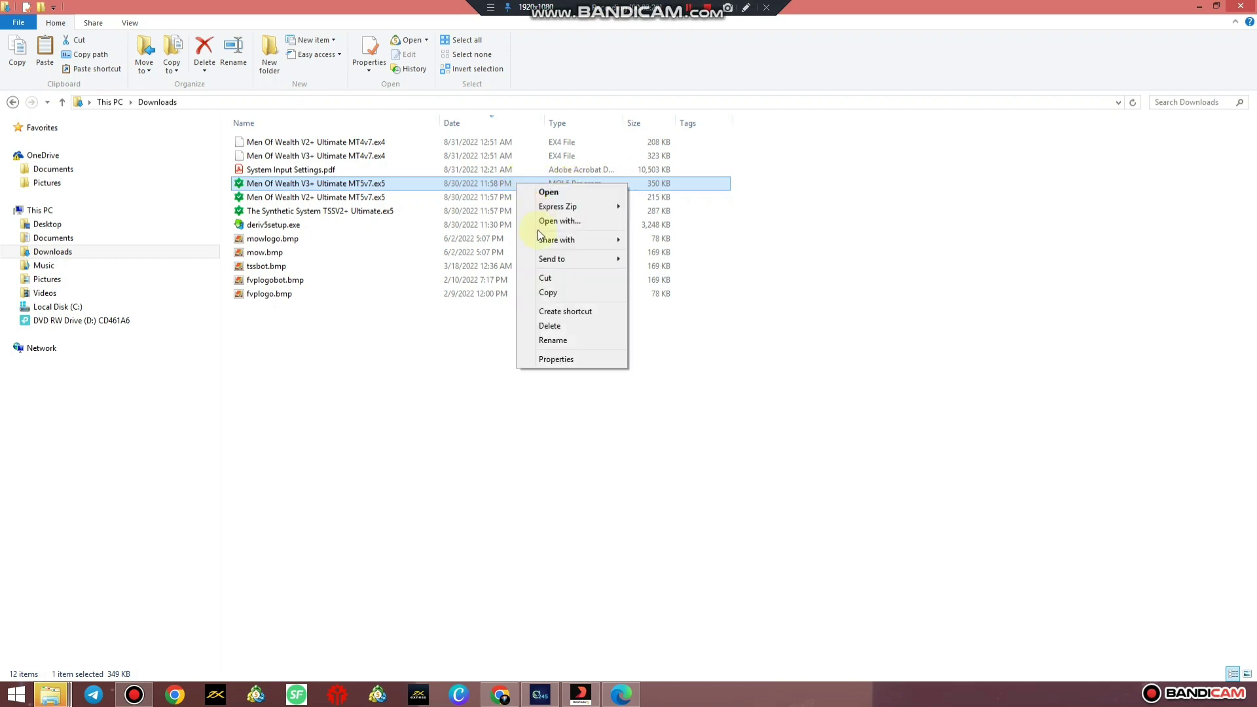
pyautogui.click(546, 293)
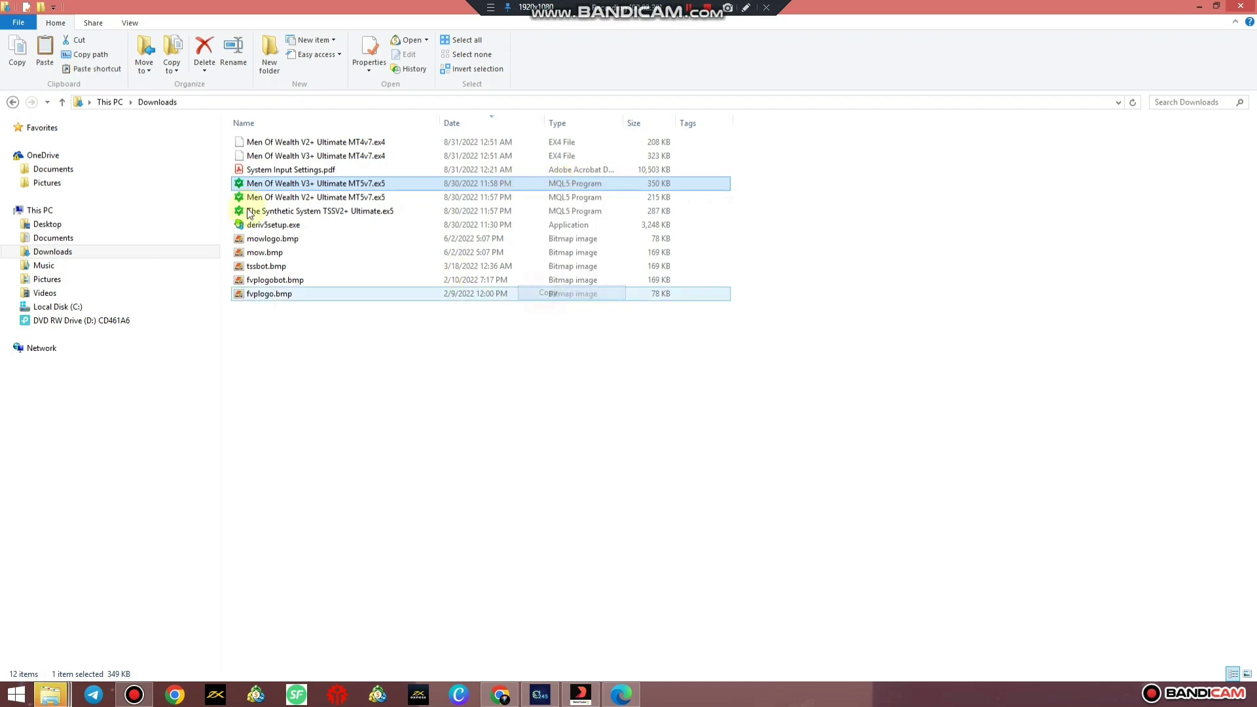
pyautogui.click(13, 103)
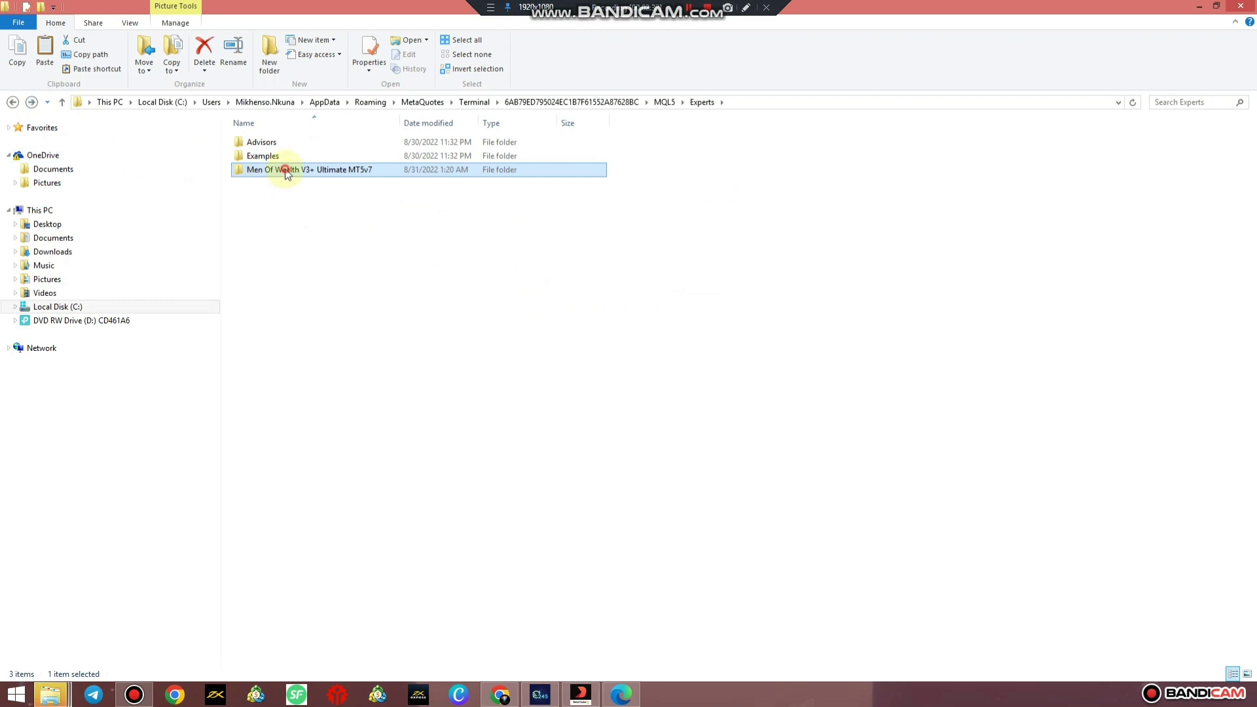
pyautogui.doubleClick(285, 169)
pyautogui.rightClick(317, 205)
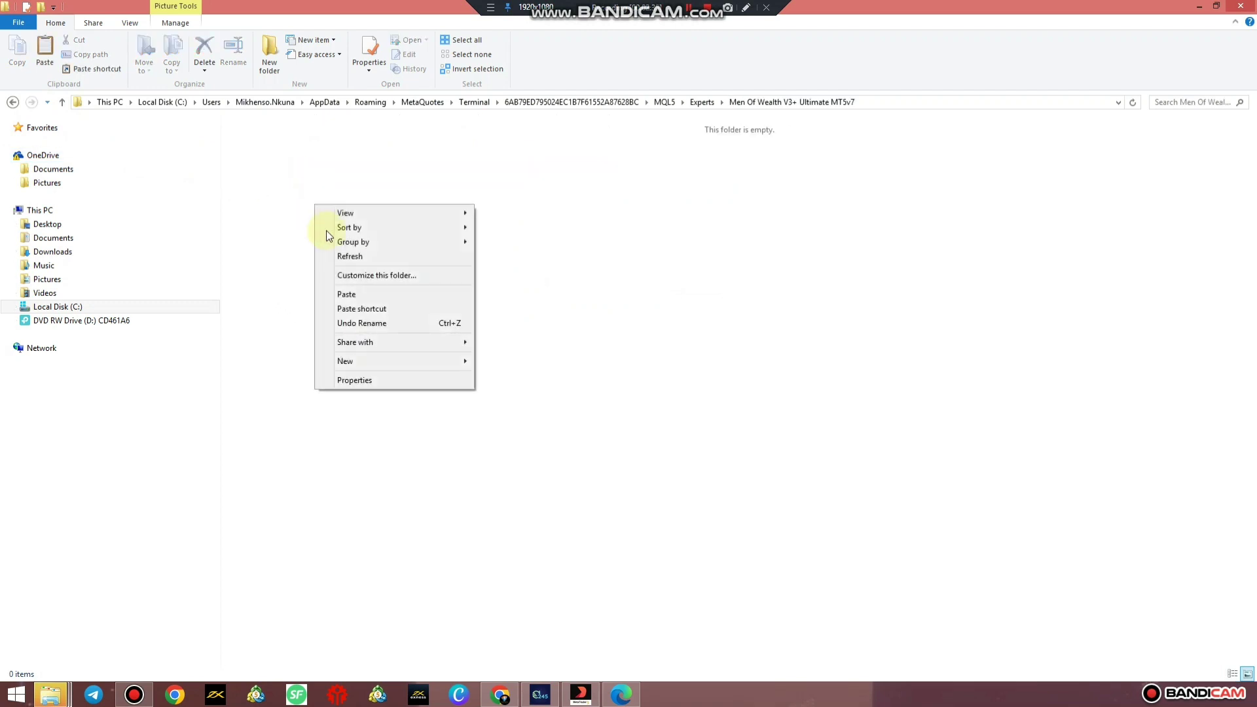
pyautogui.click(347, 295)
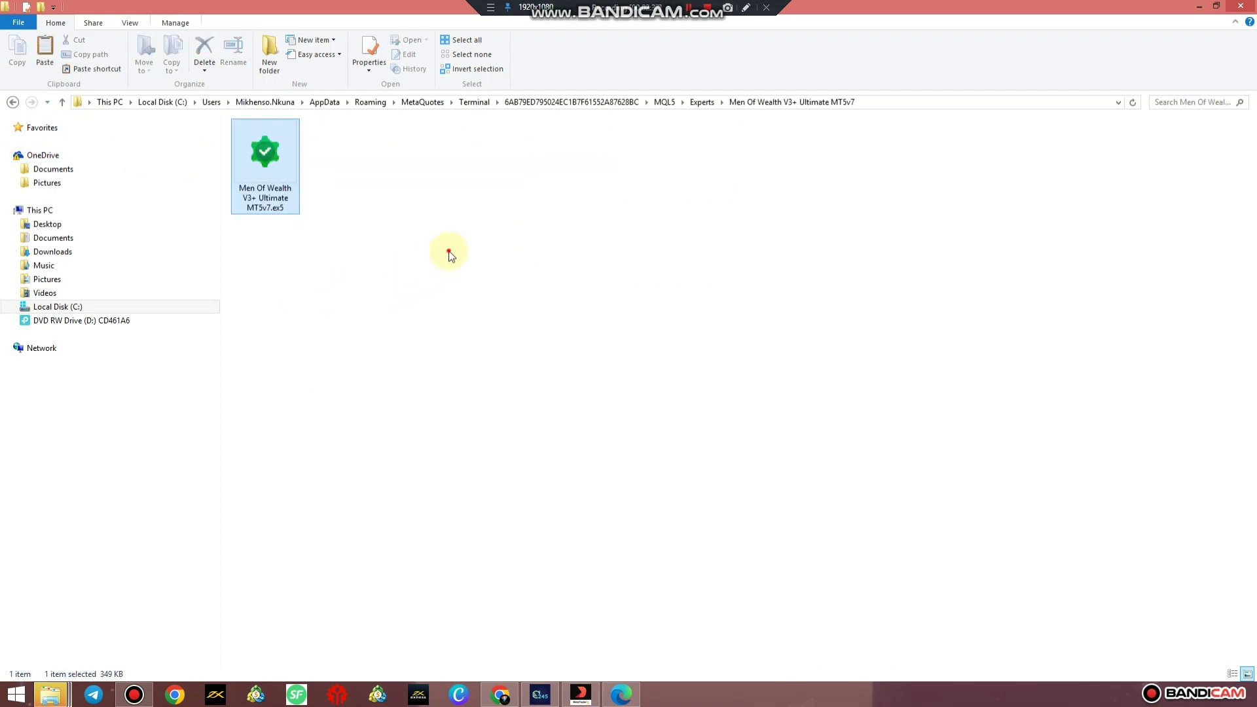
# Open MQL5\Images, then select and copy mow.bmp and mowlogo.bmp in Downloads.
pyautogui.click(664, 102)
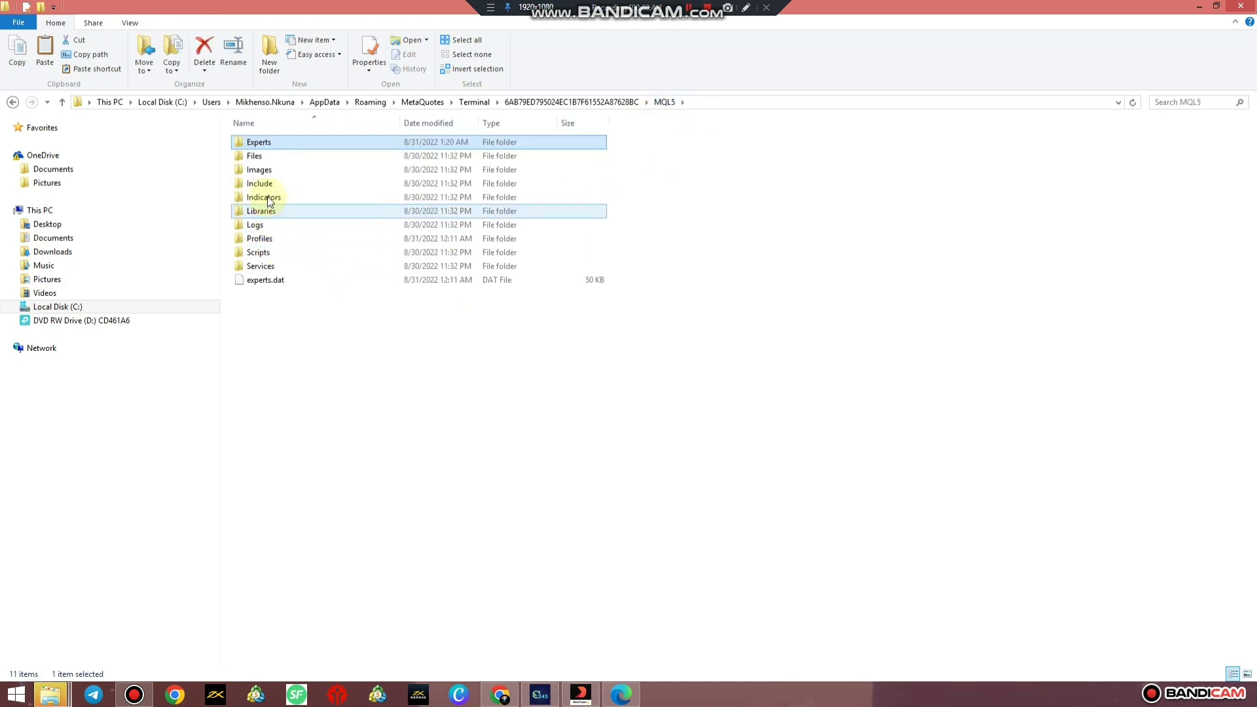
pyautogui.click(262, 172)
pyautogui.doubleClick(263, 174)
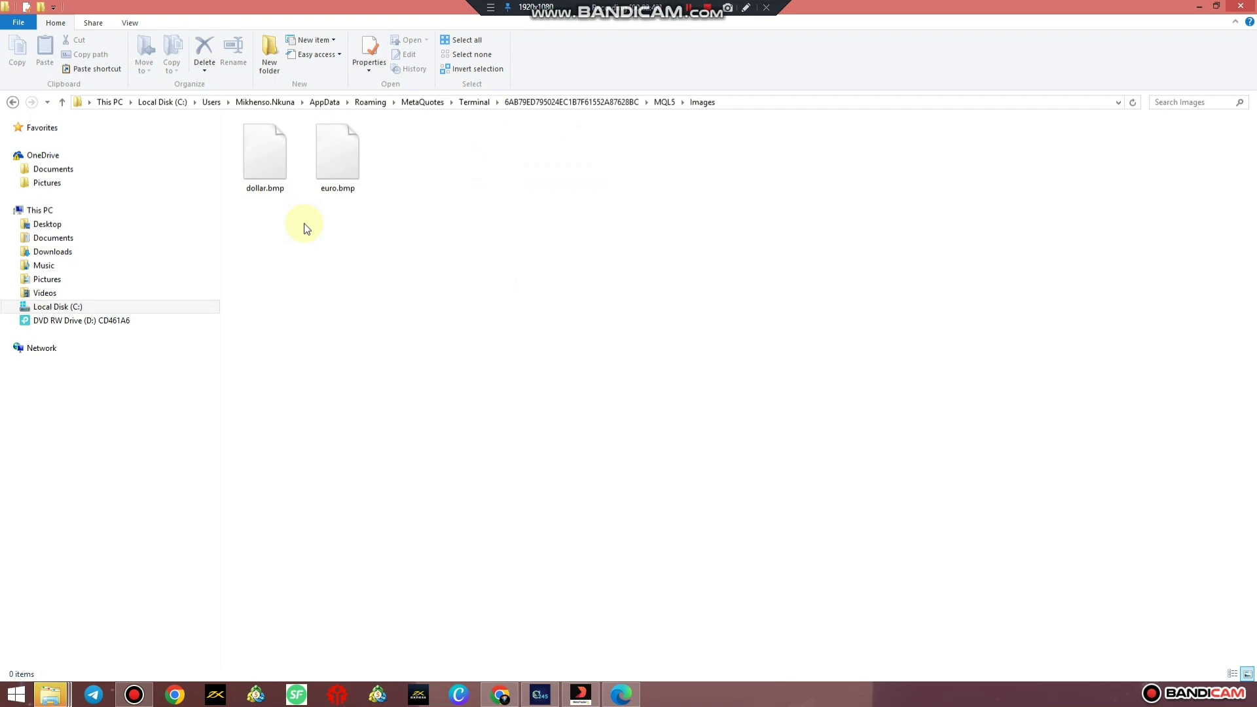
pyautogui.click(67, 253)
pyautogui.click(336, 266)
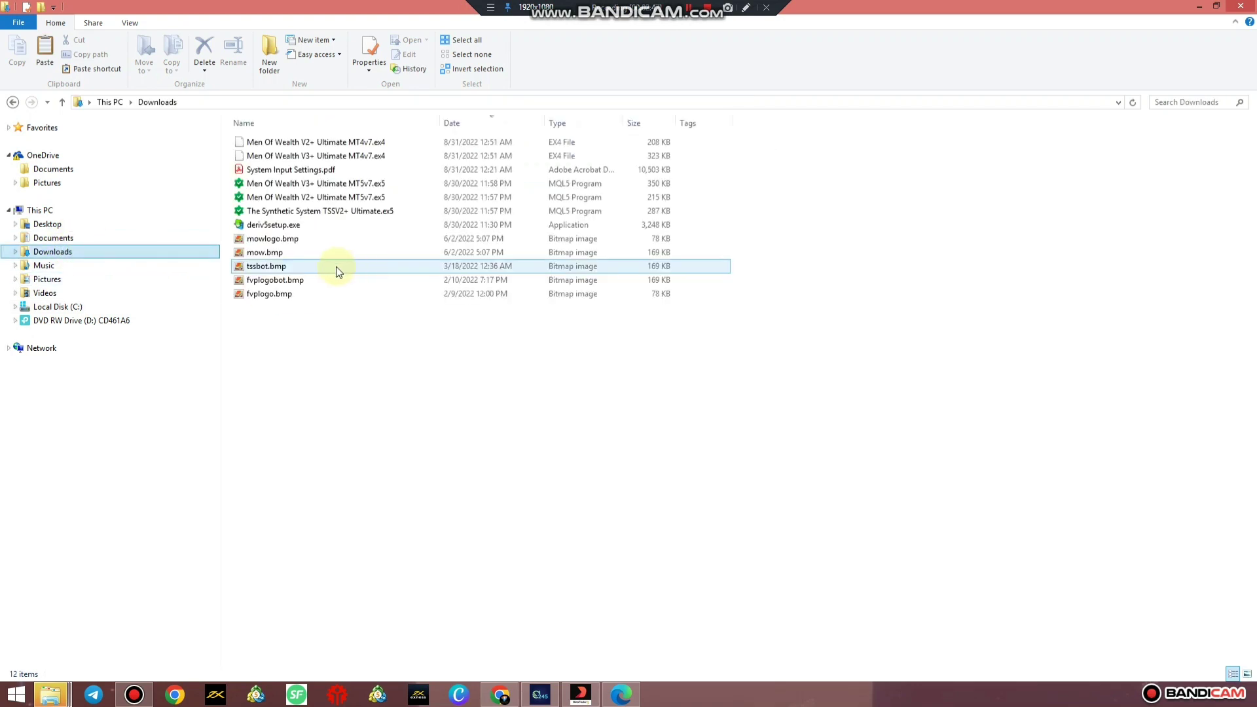
pyautogui.moveTo(227, 237); pyautogui.dragTo(256, 254)
pyautogui.rightClick(257, 254)
pyautogui.click(278, 467)
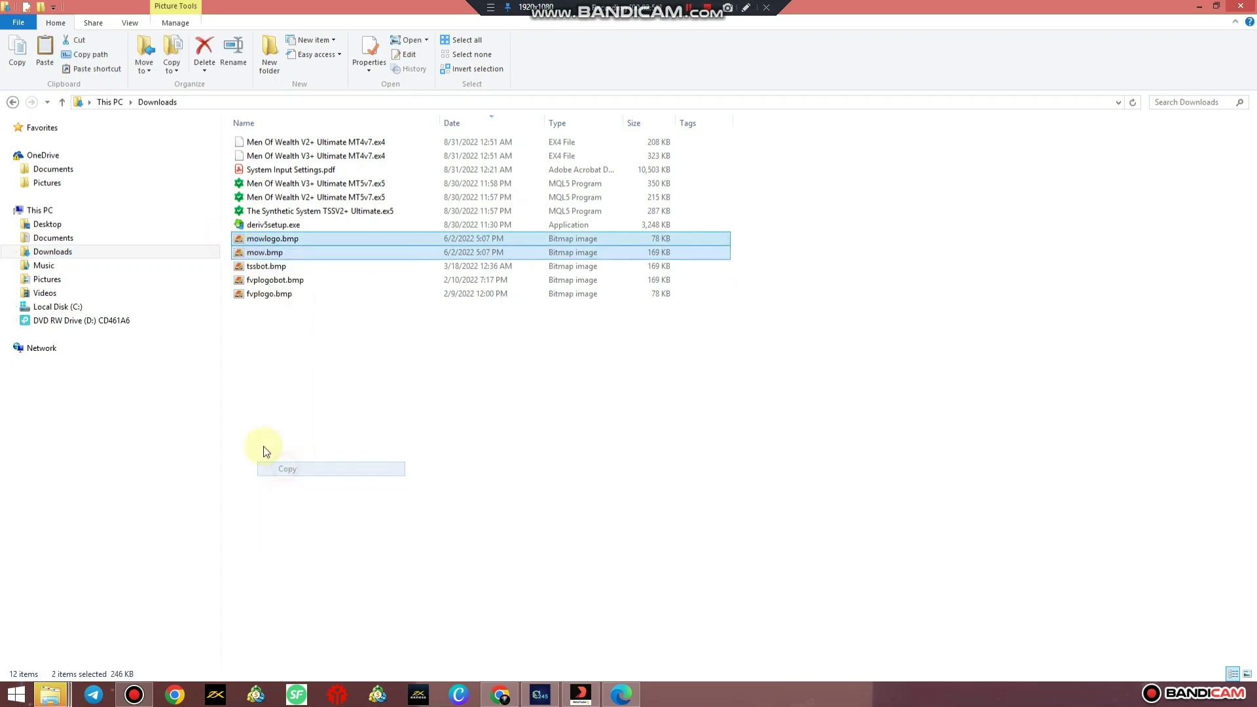
# Paste mow.bmp and mowlogo.bmp into MQL5\Images and close File Explorer.
pyautogui.click(13, 102)
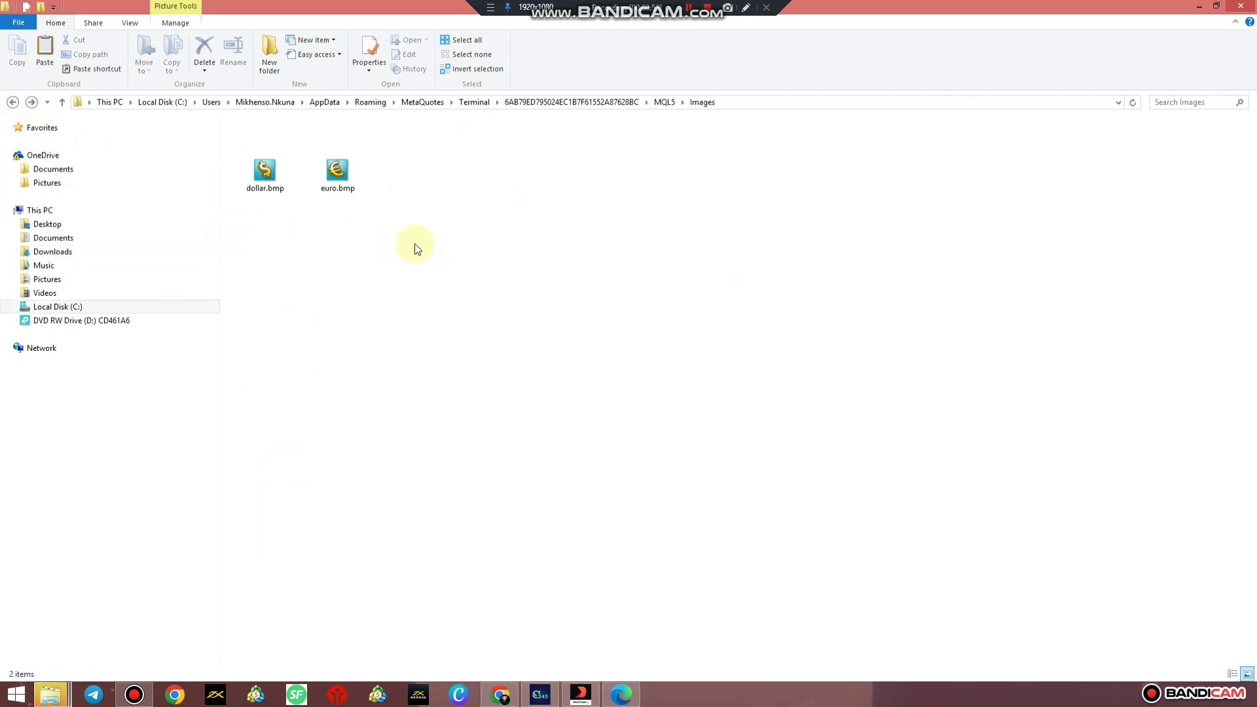
pyautogui.rightClick(411, 247)
pyautogui.click(452, 332)
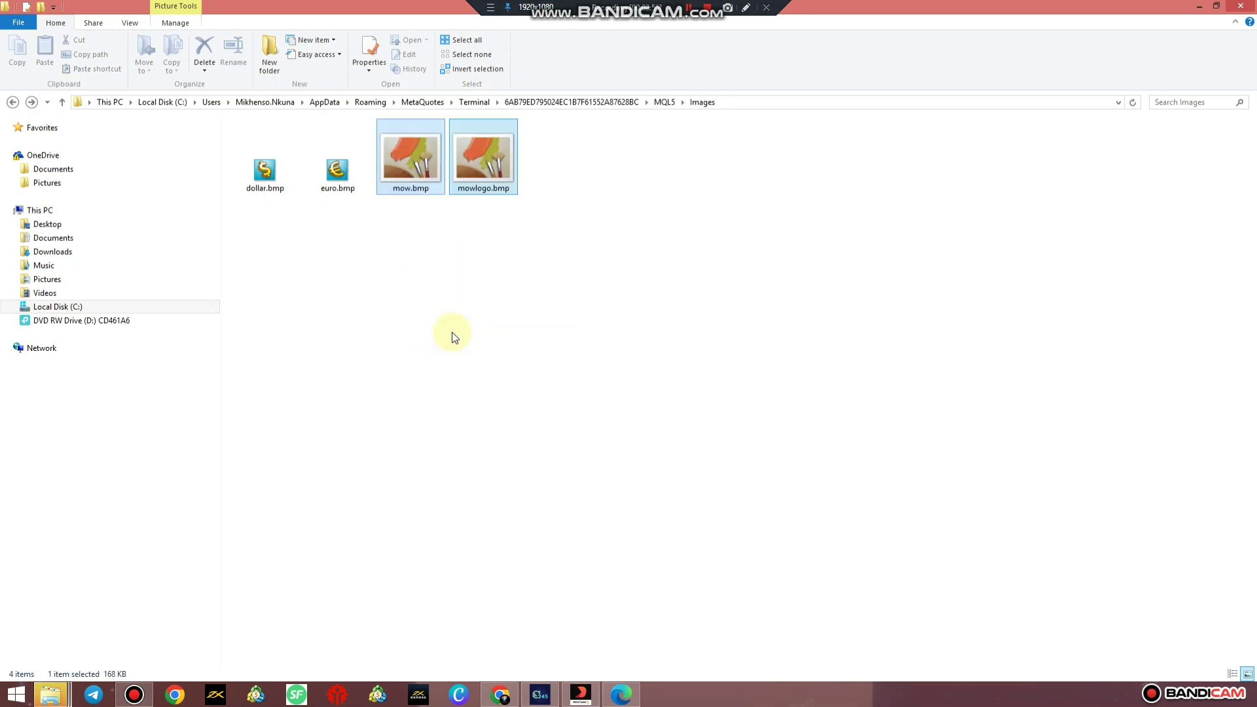
pyautogui.click(458, 306)
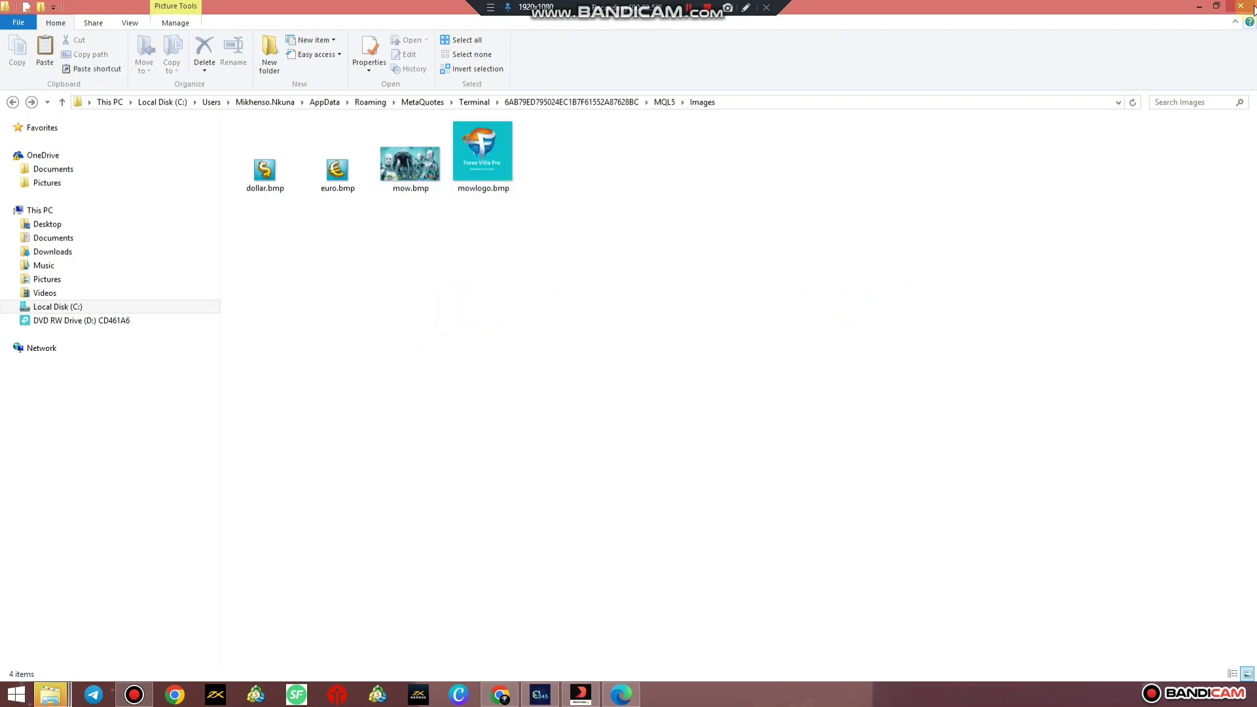
pyautogui.click(1240, 6)
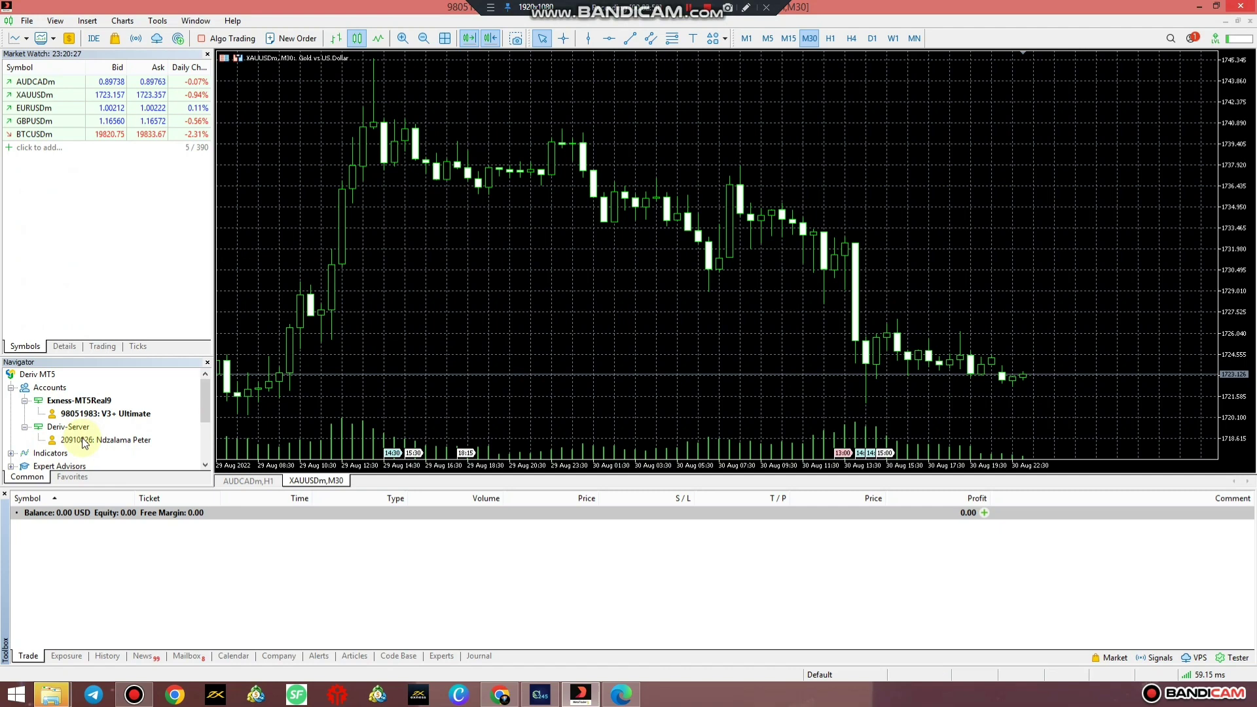
# Refresh the Expert Advisors list in Navigator.
pyautogui.click(51, 452)
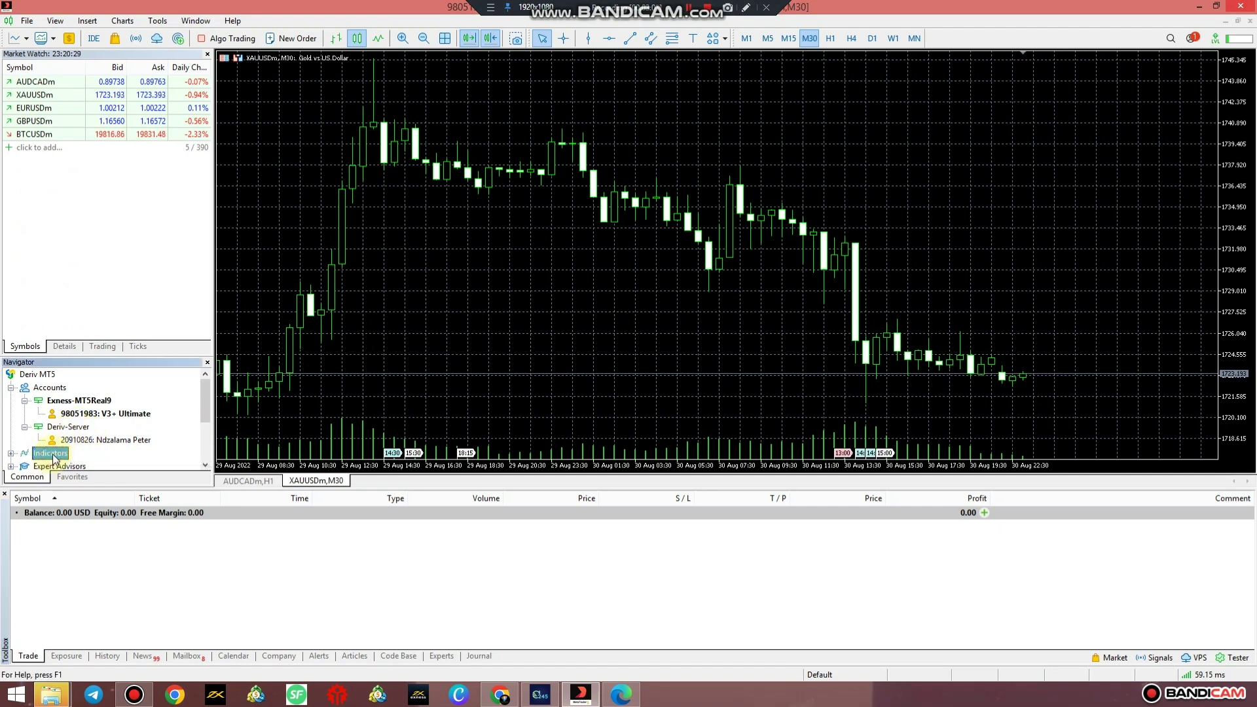
pyautogui.scroll(-2, 63, 425)
pyautogui.rightClick(57, 388)
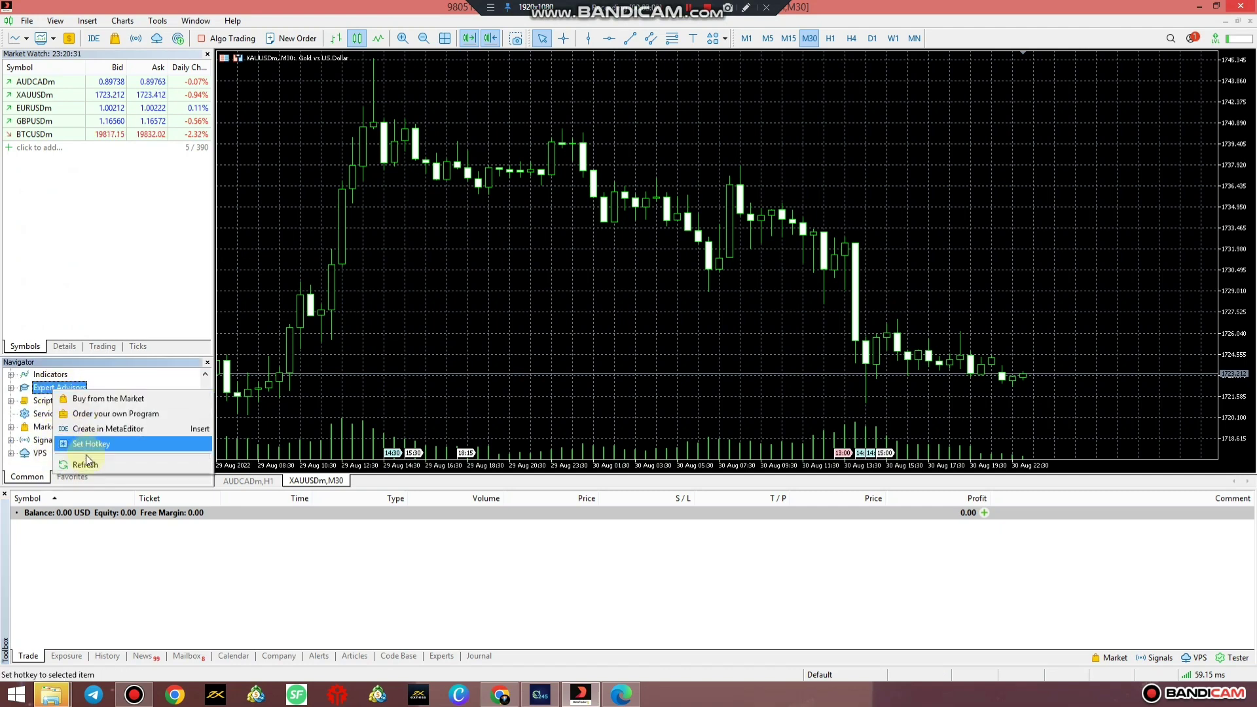
pyautogui.click(85, 465)
# Select the Men Of Wealth V3+ Ultimate MT5v7 advisor and close the XAUUSDm M30 and AUDCADm H1 charts.
pyautogui.moveTo(85, 360); pyautogui.dragTo(104, 268)
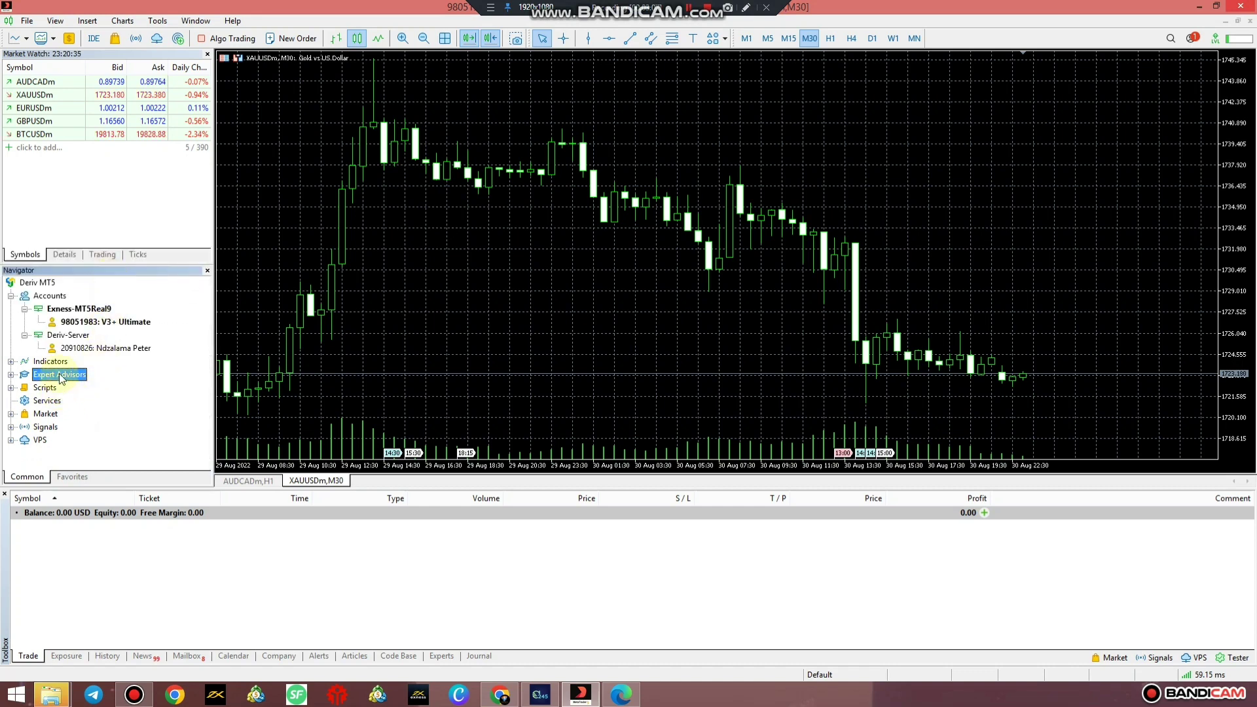
pyautogui.click(10, 374)
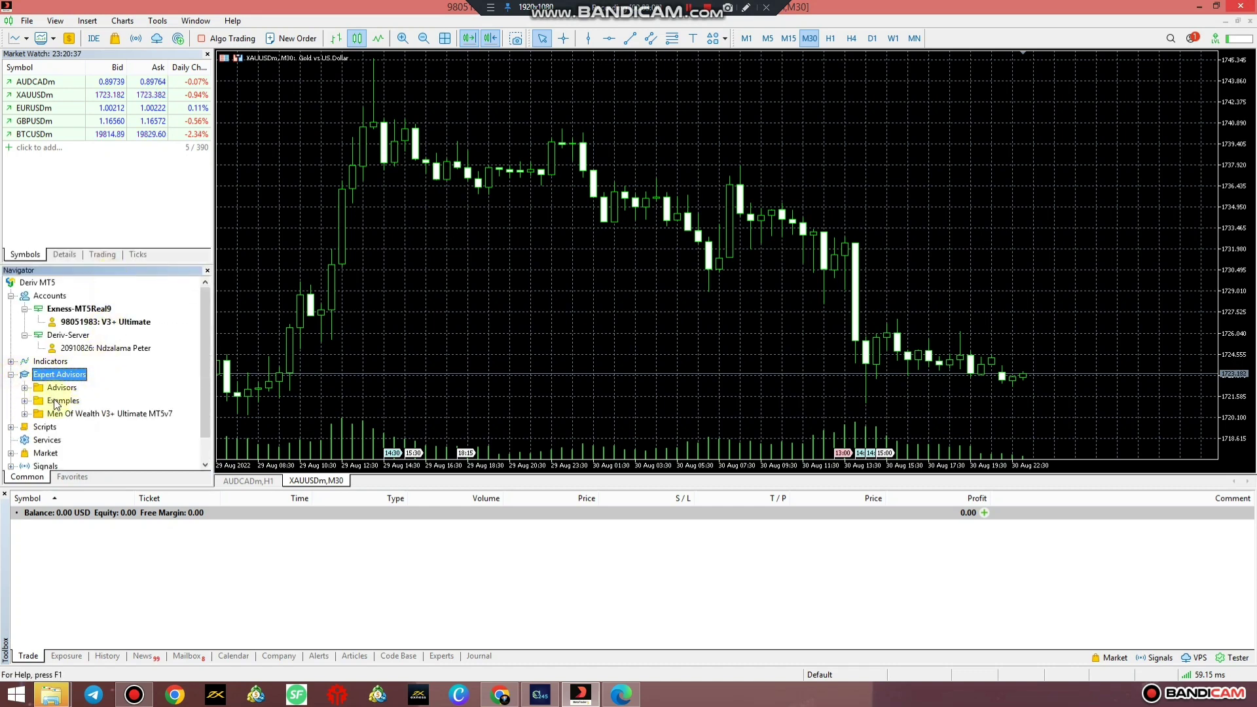
pyautogui.click(25, 413)
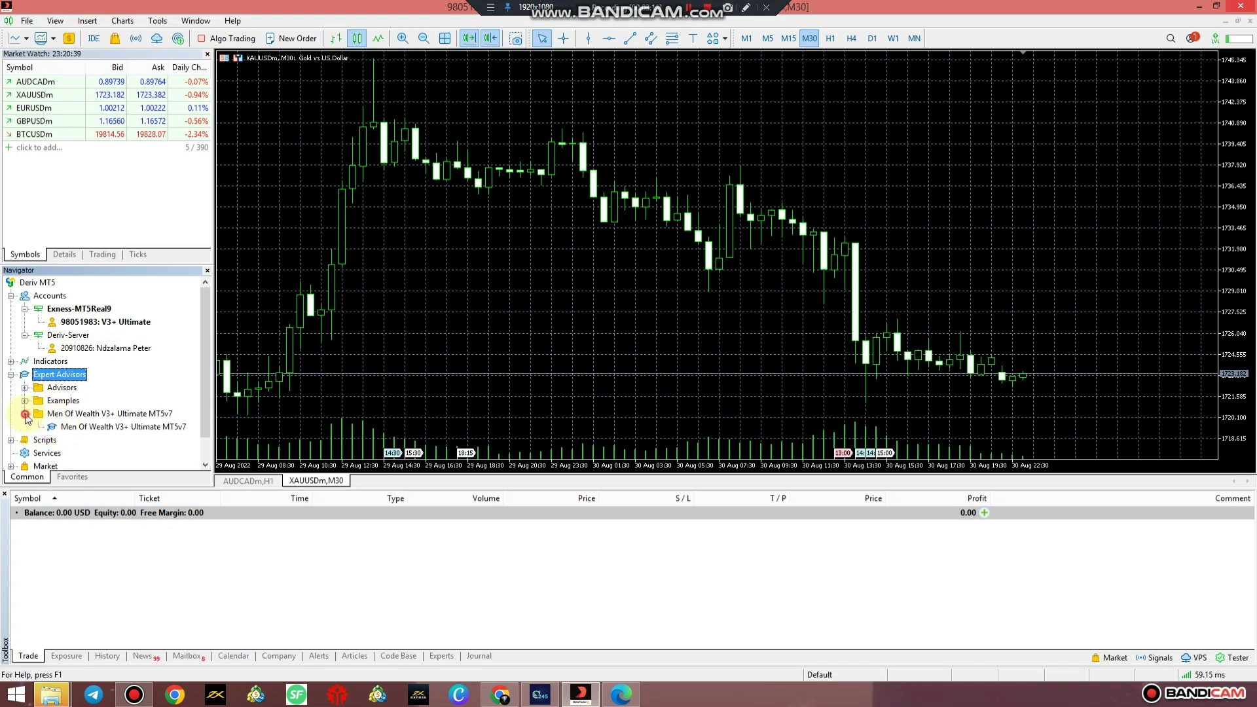
pyautogui.click(86, 427)
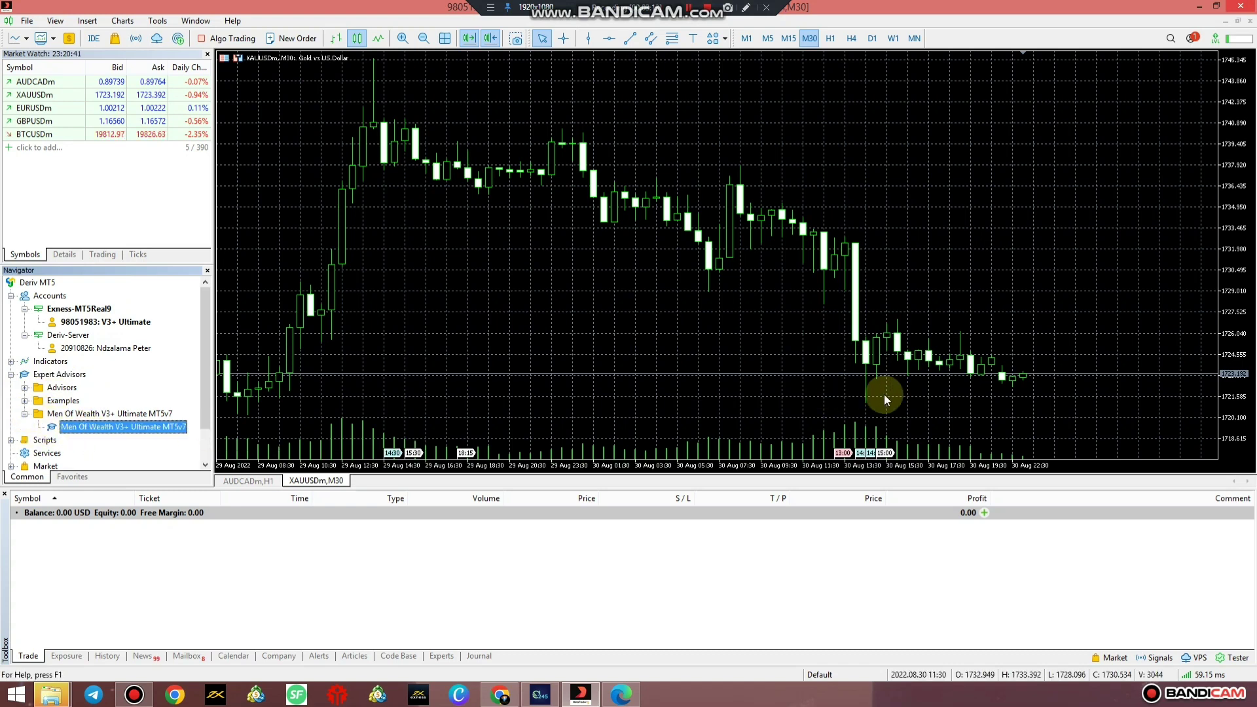
pyautogui.click(1250, 20)
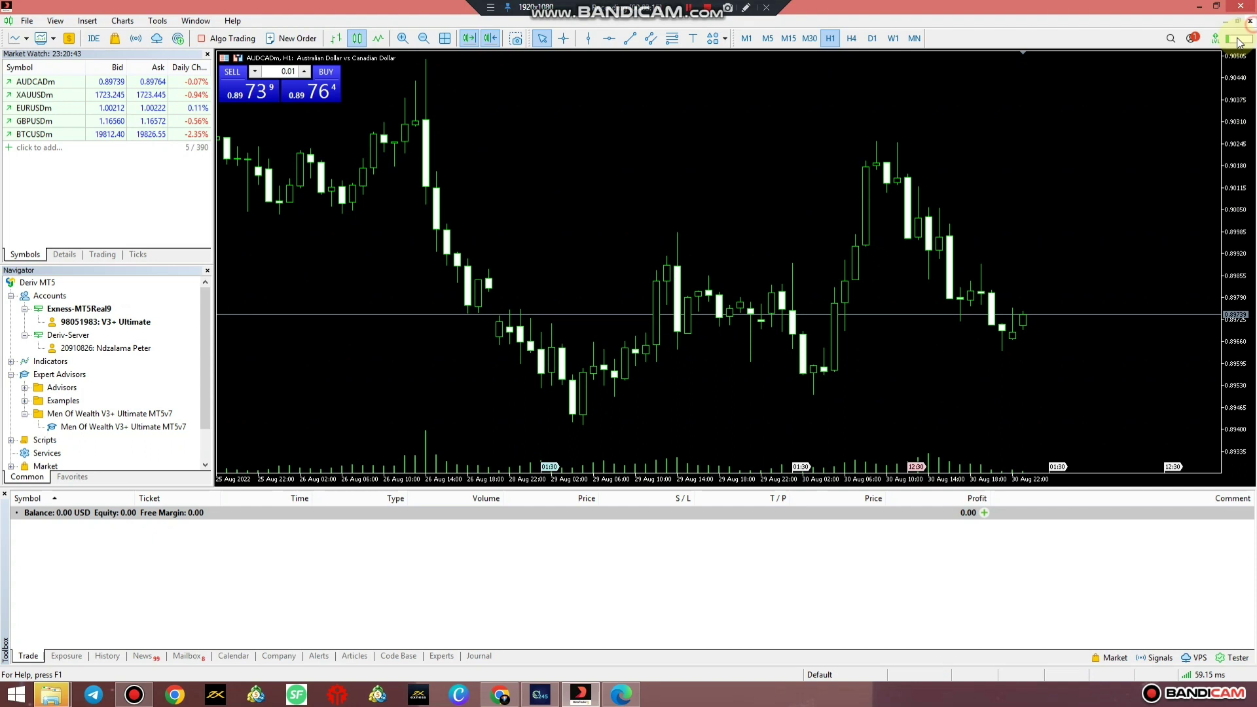
pyautogui.click(1249, 20)
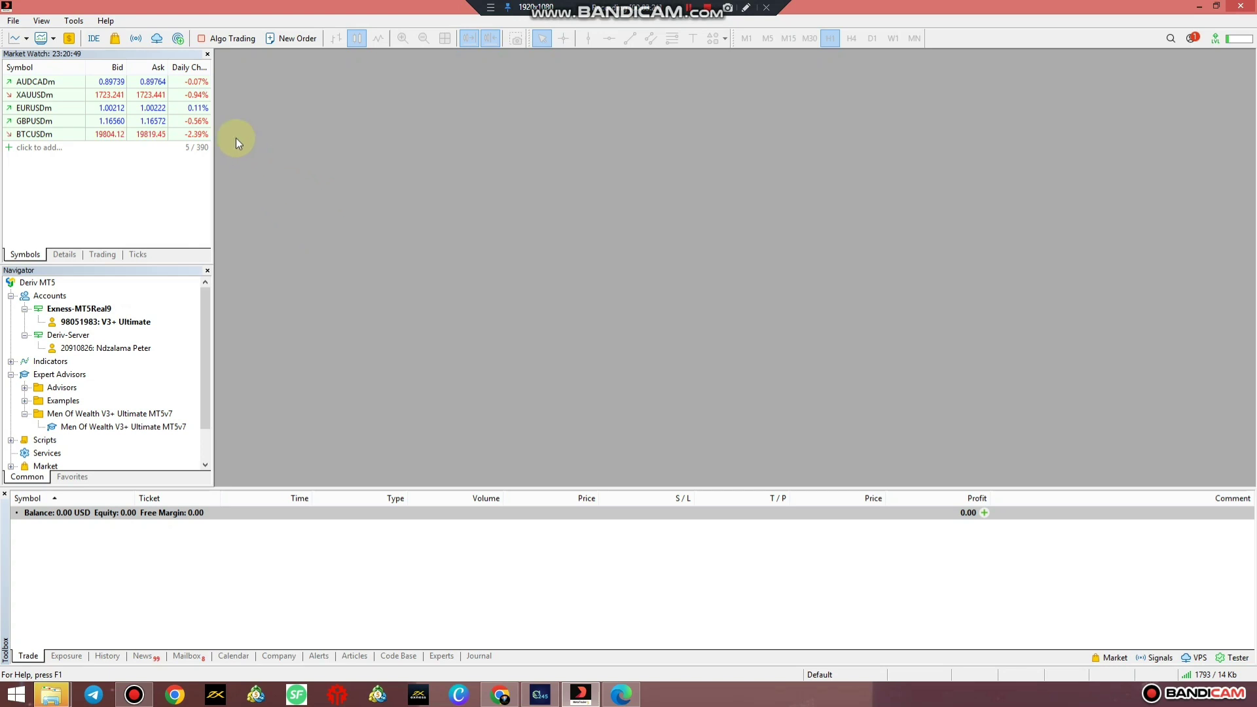
# Turn on the Algo Trading button, ending with it enabled after toggling off and back on.
pyautogui.click(220, 39)
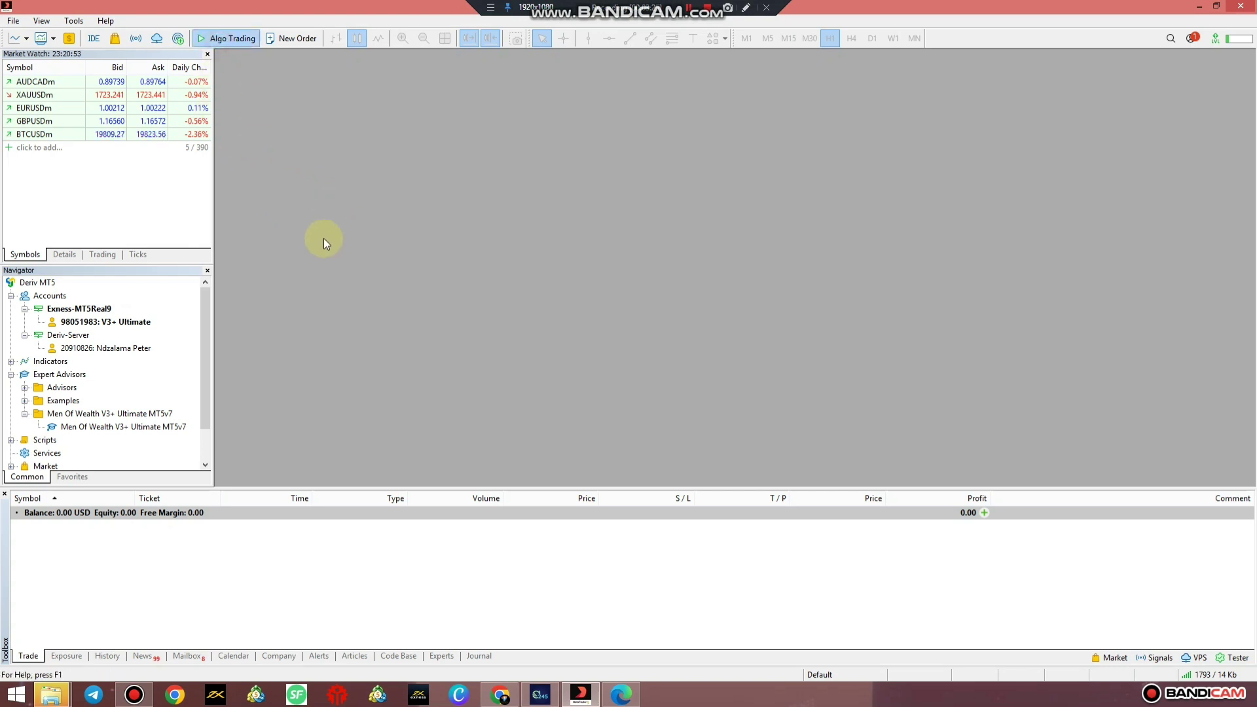
pyautogui.click(223, 39)
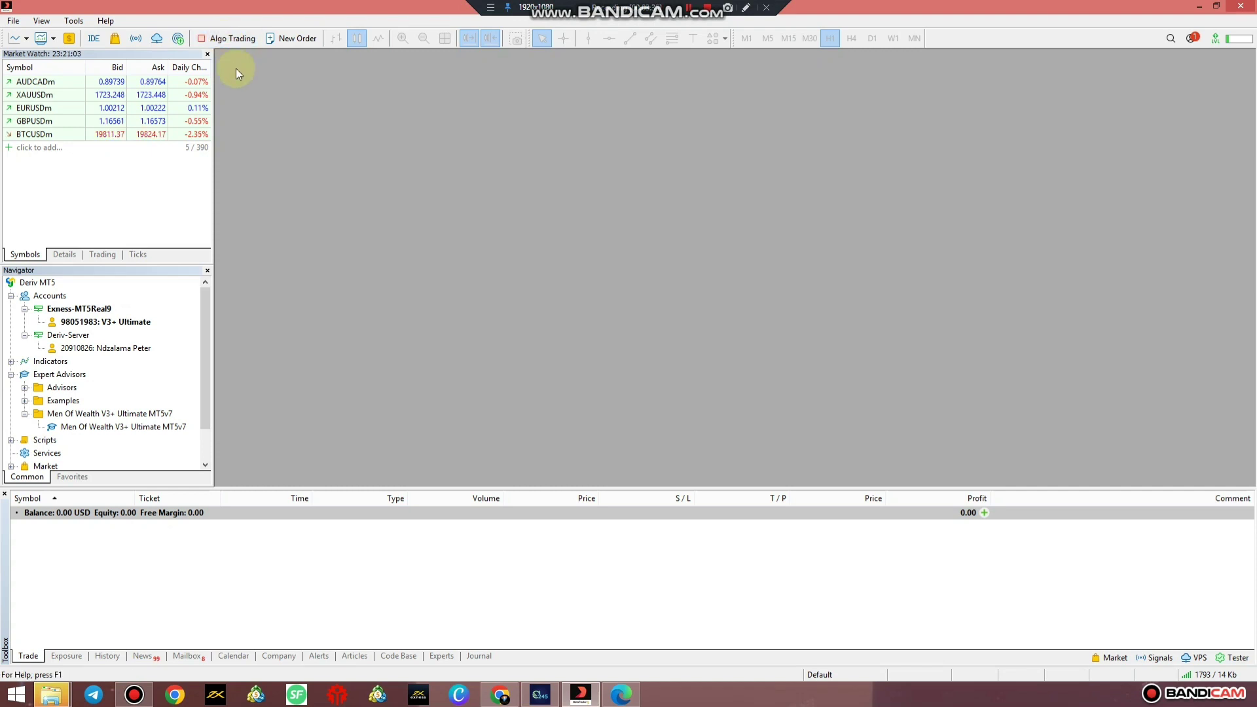
pyautogui.click(222, 39)
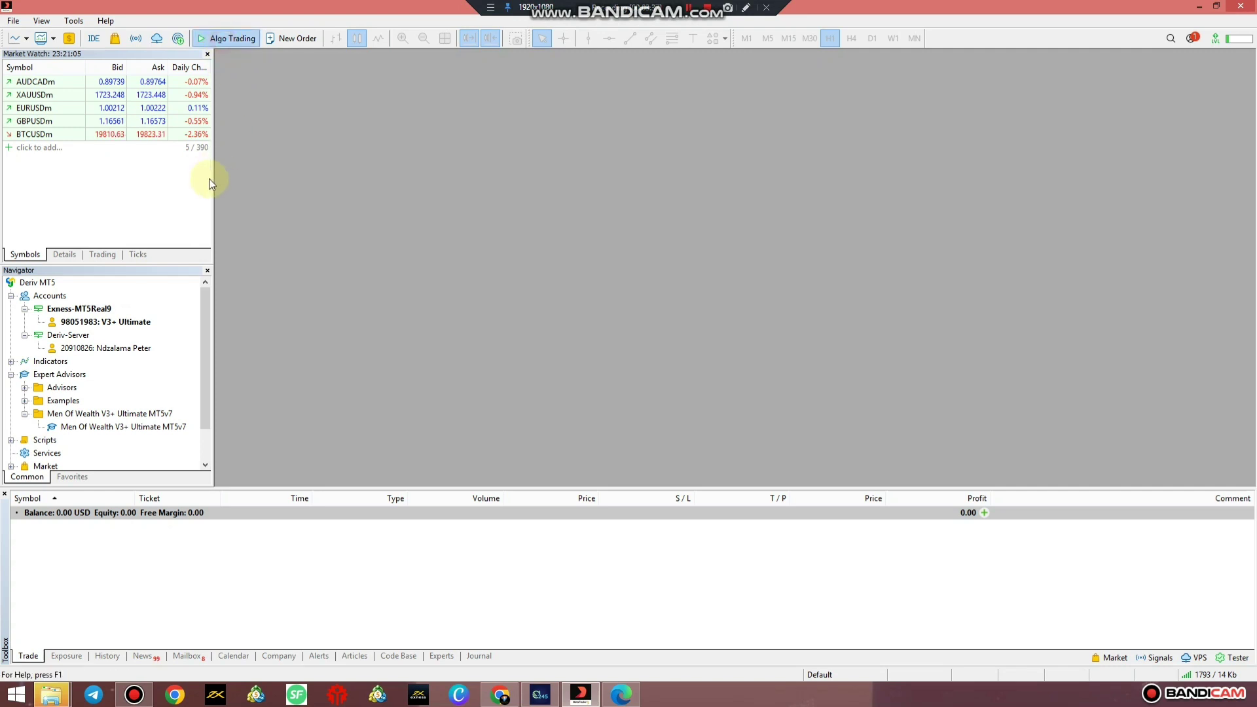
# Open new chart windows for EURUSDm, XAUUSDm and BTCUSDm from Market Watch.
pyautogui.click(42, 94)
pyautogui.rightClick(42, 94)
pyautogui.click(72, 116)
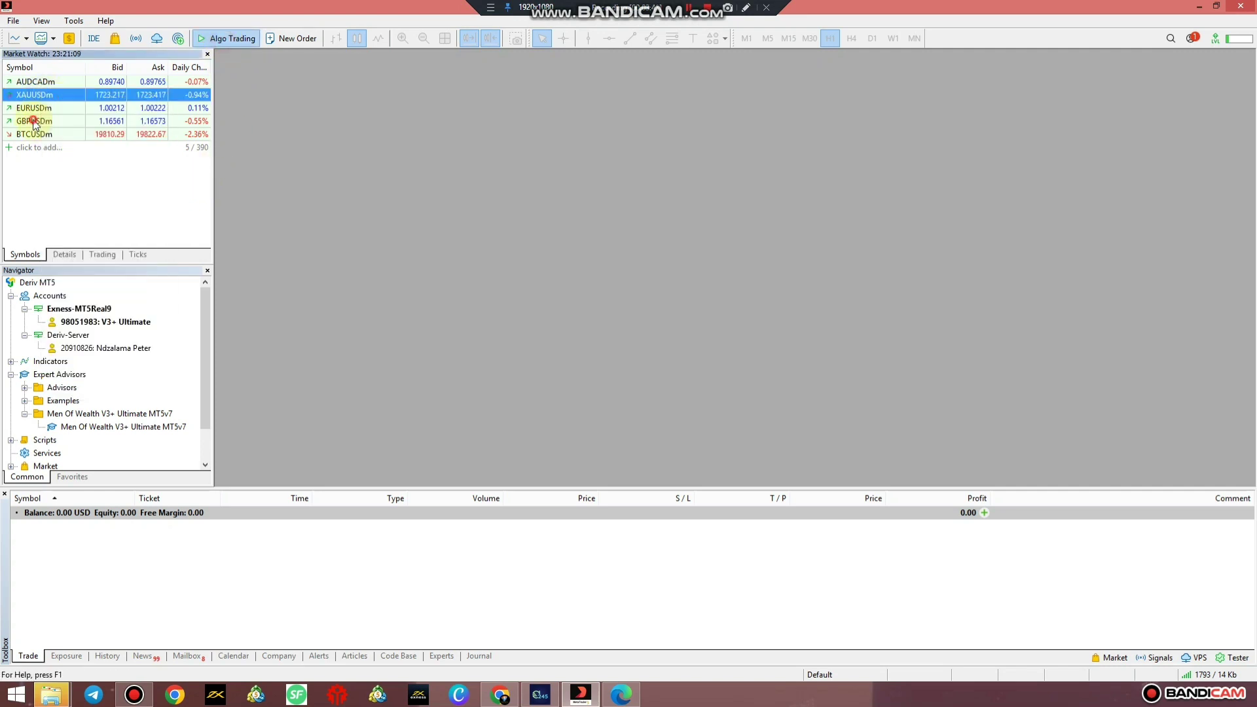
pyautogui.click(40, 108)
pyautogui.rightClick(40, 108)
pyautogui.click(82, 131)
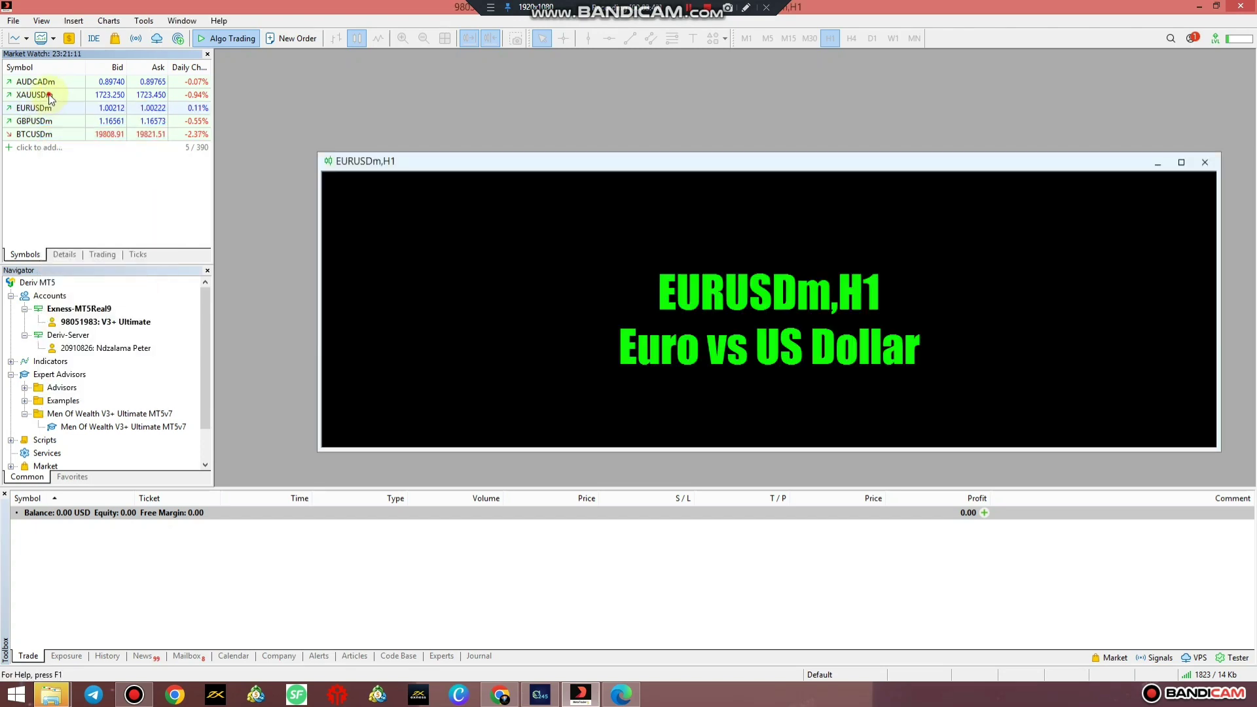
pyautogui.rightClick(49, 94)
pyautogui.click(64, 119)
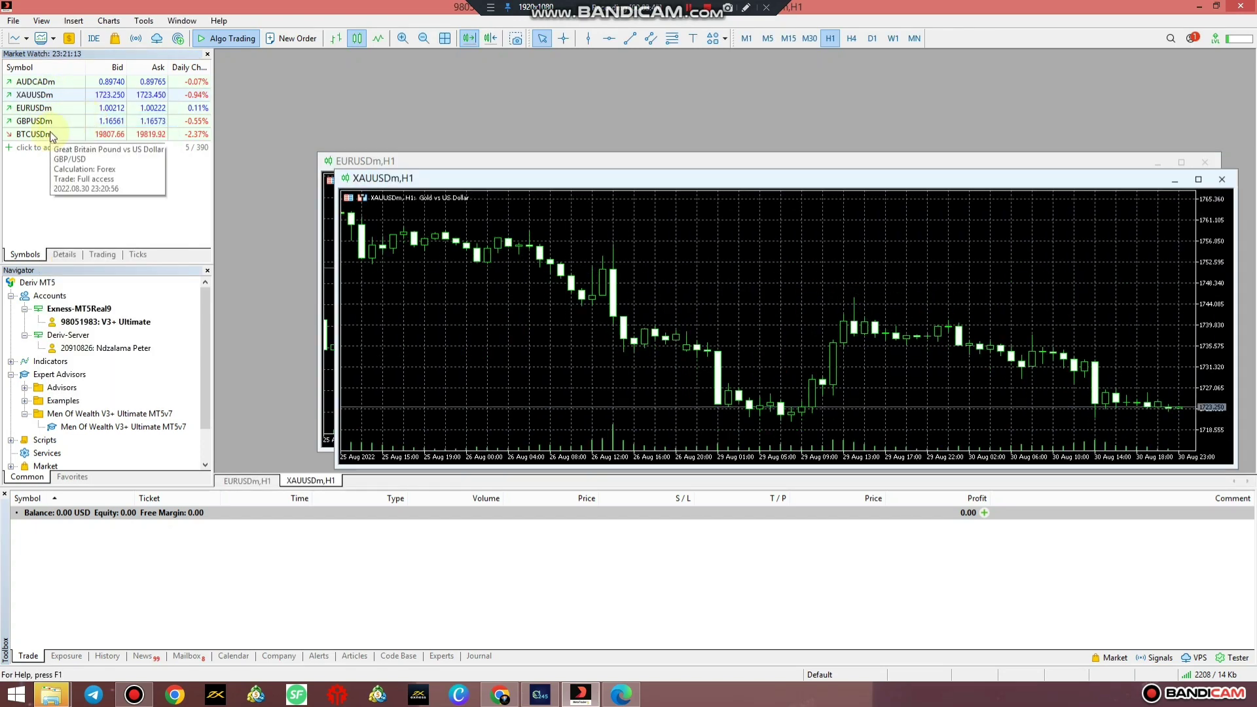
pyautogui.click(50, 131)
pyautogui.rightClick(50, 131)
pyautogui.click(95, 156)
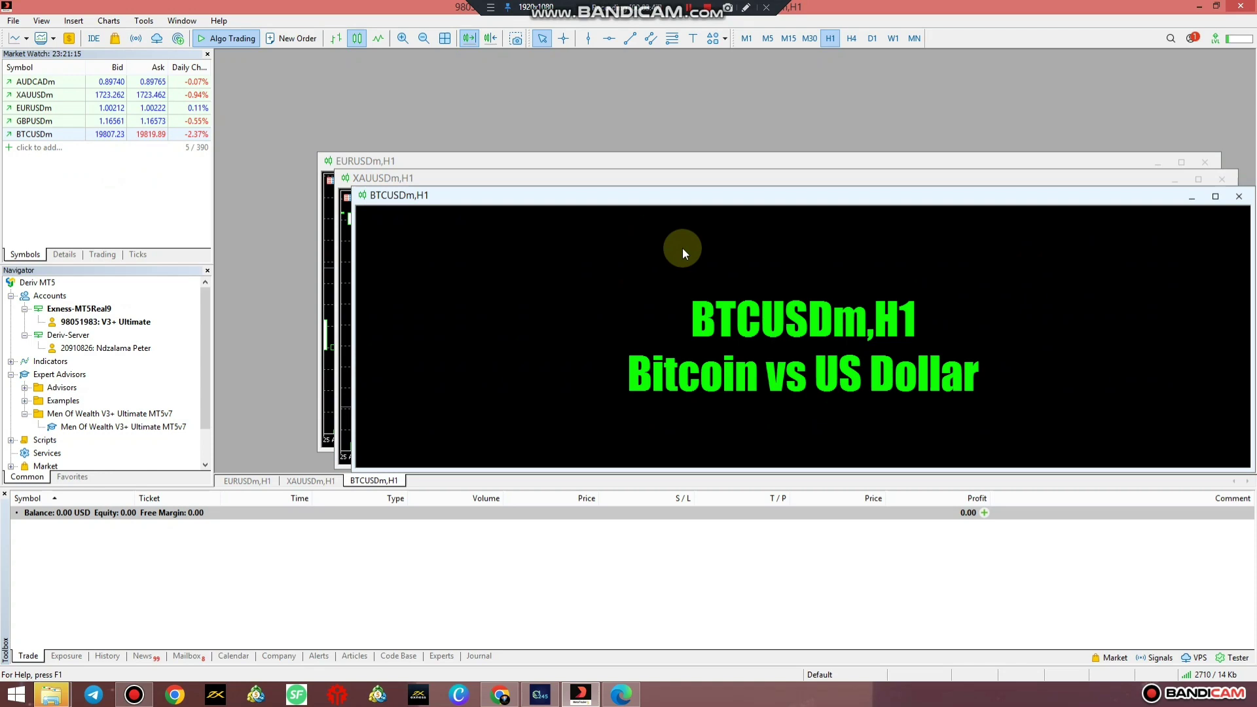
# Maximize the EURUSDm chart, set it to M15 and enable Chart Shift.
pyautogui.click(239, 481)
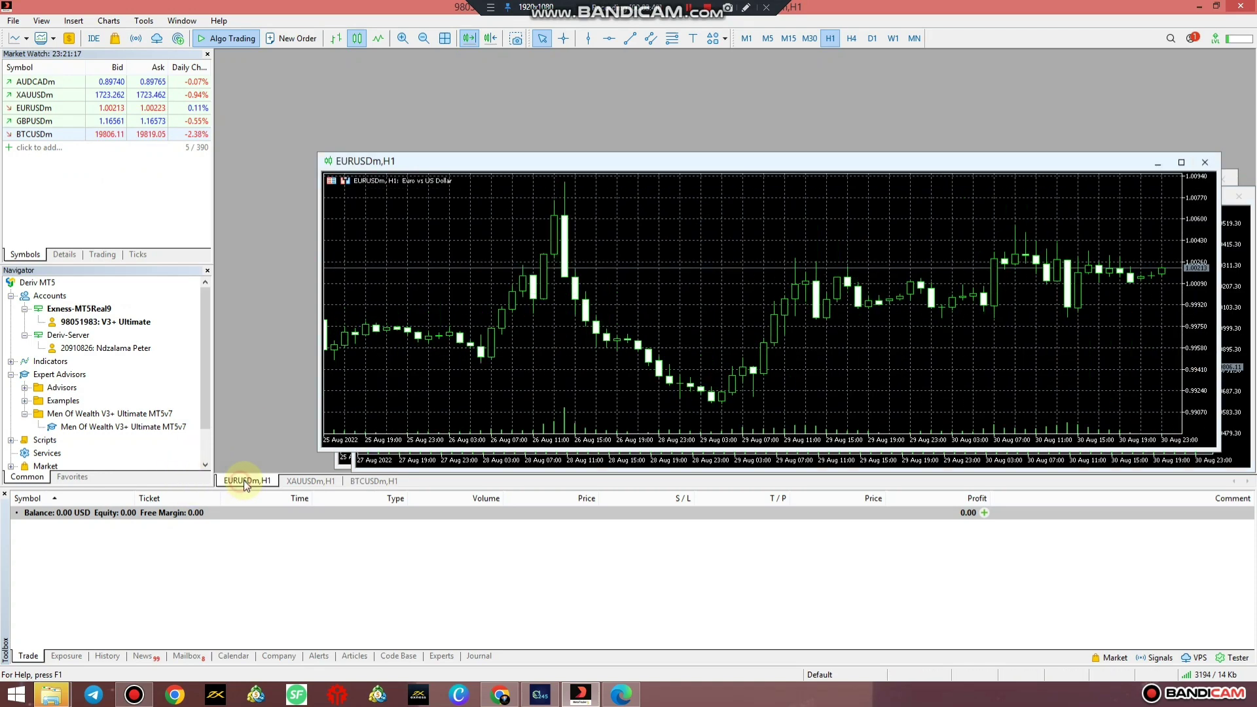
pyautogui.click(1181, 161)
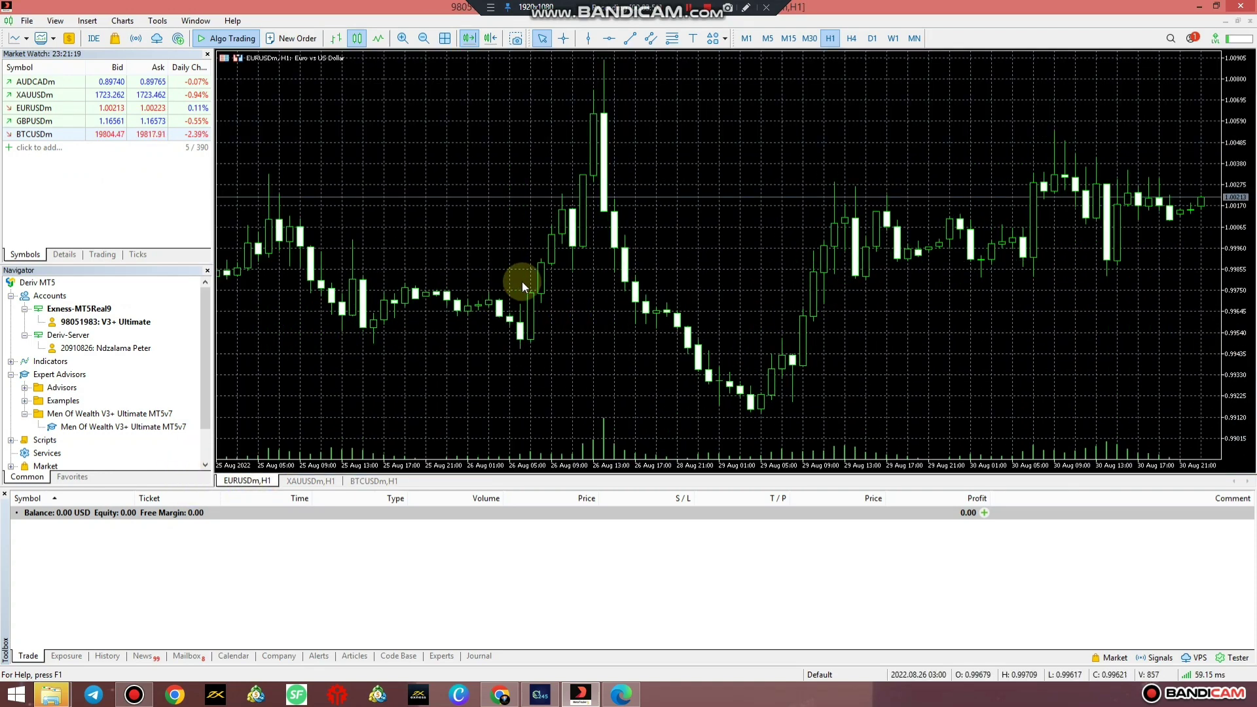
pyautogui.click(788, 38)
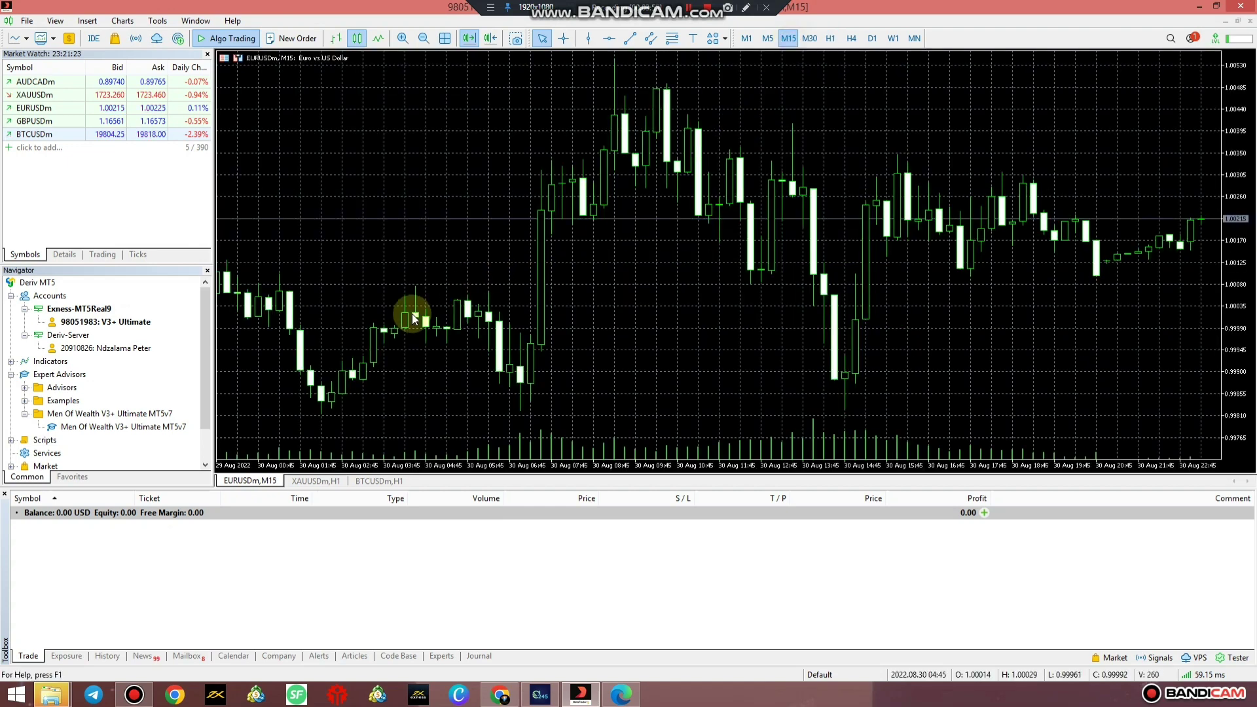
pyautogui.click(490, 38)
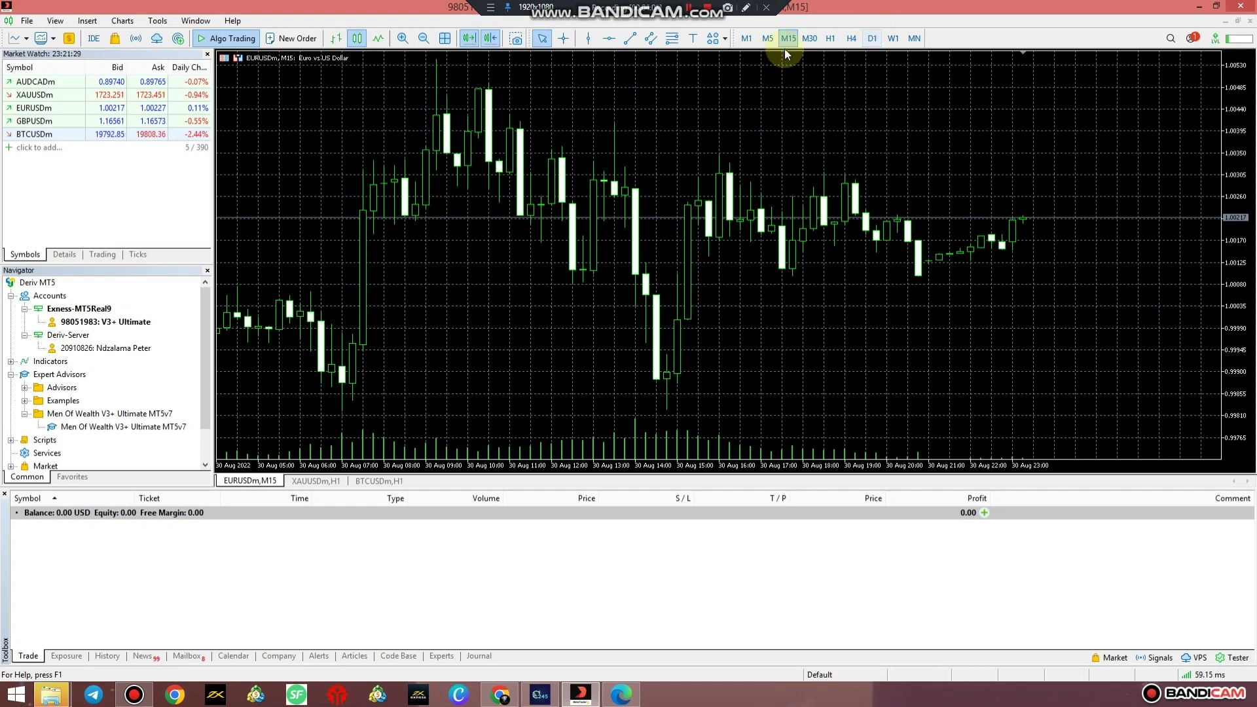
# Look through the View toolbar options without changing anything.
pyautogui.click(55, 20)
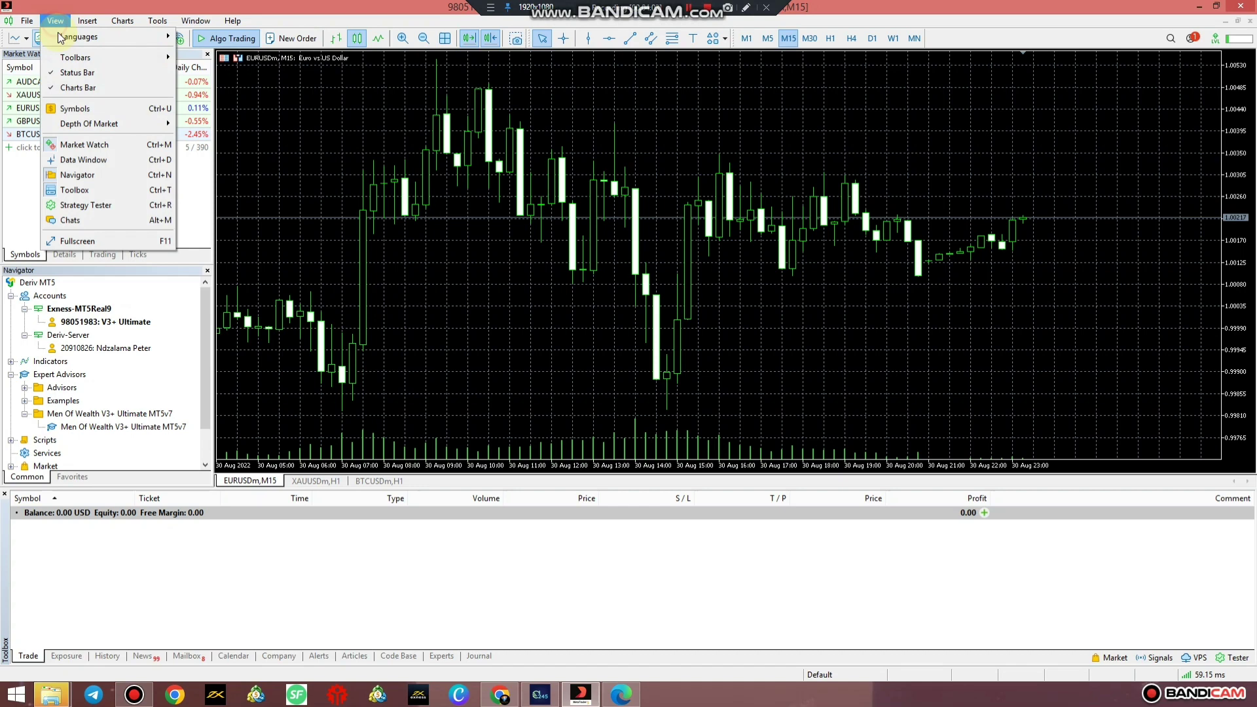
pyautogui.moveTo(90, 62)
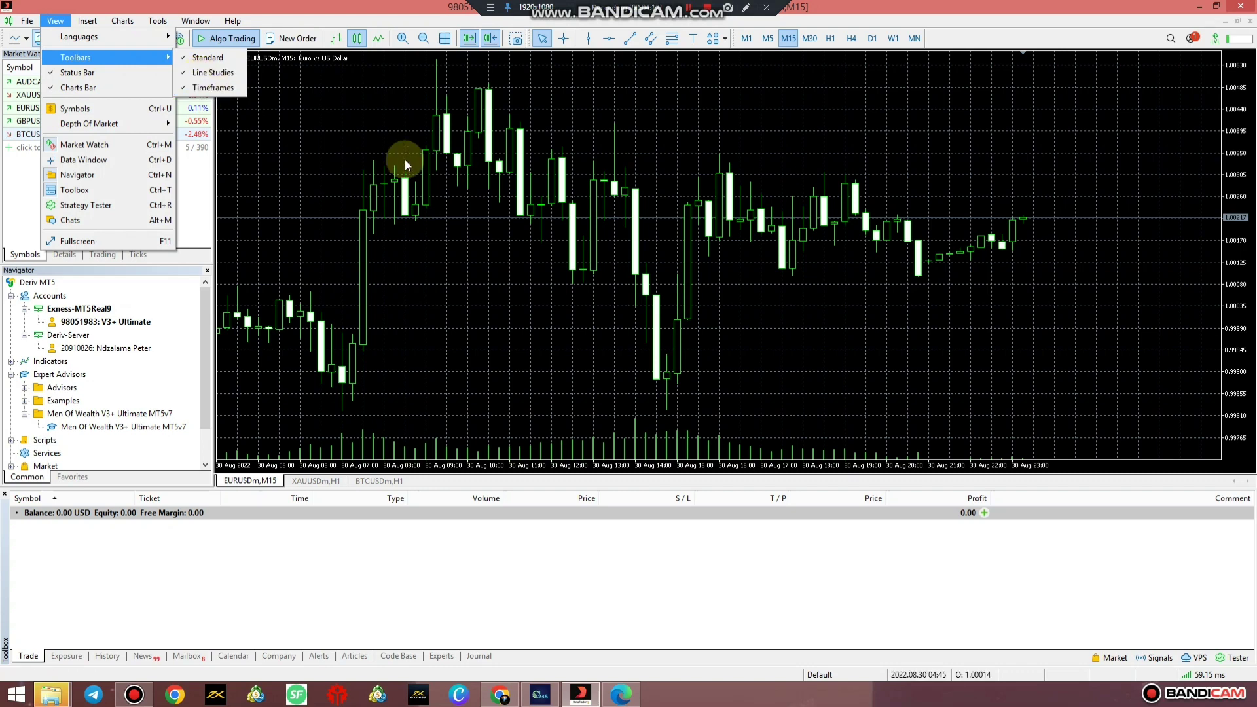
pyautogui.click(452, 178)
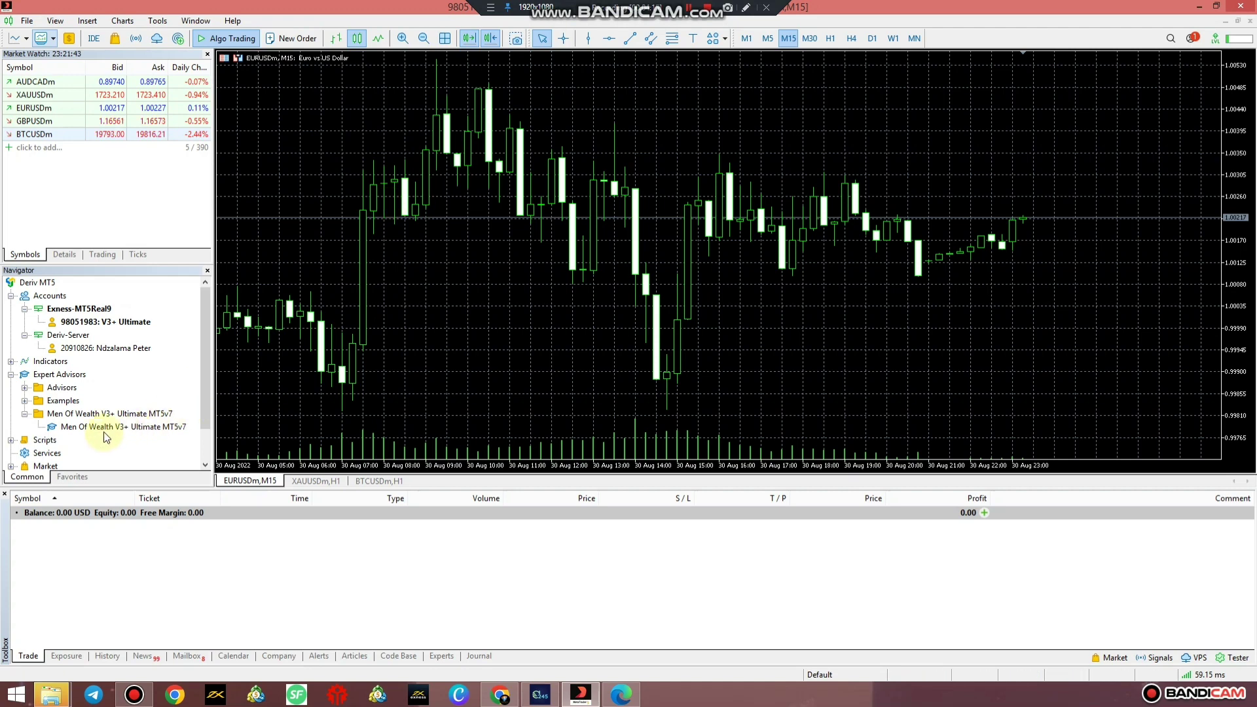
# Set XAUUSDm and BTCUSDm charts to M15, enable Chart Shift on BTCUSDm, then return to EURUSDm.
pyautogui.click(314, 481)
pyautogui.click(788, 38)
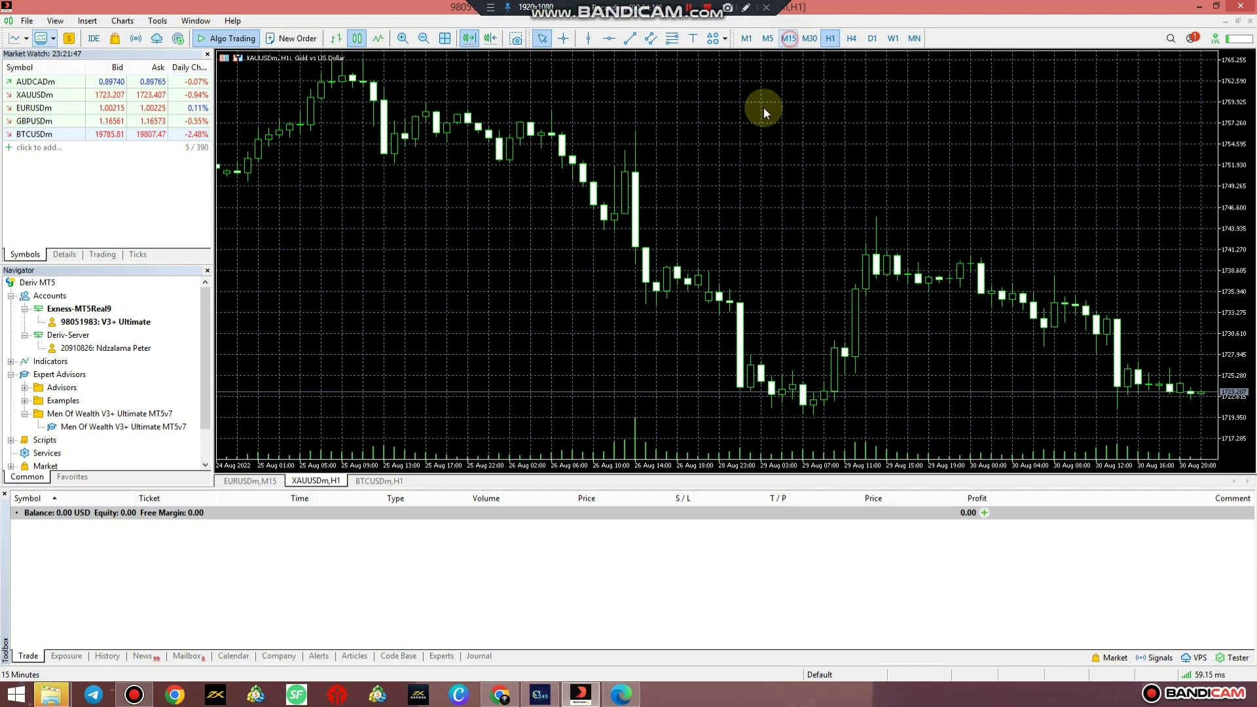
pyautogui.click(379, 481)
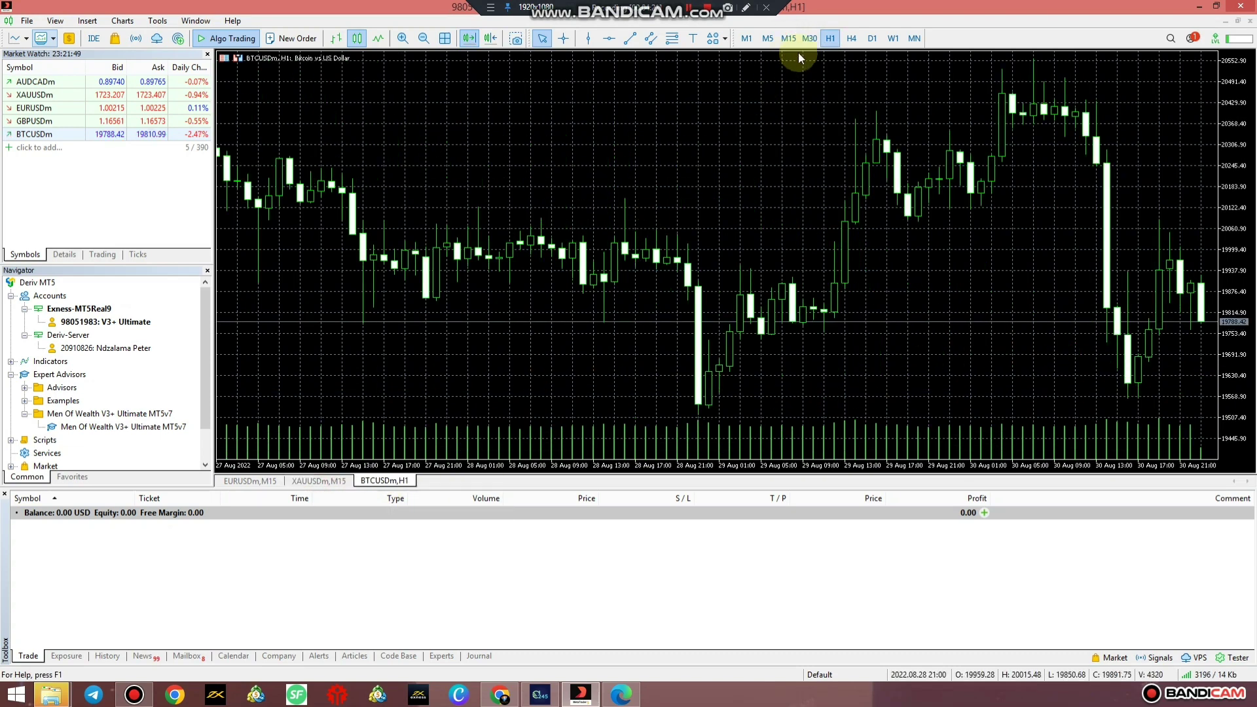
pyautogui.click(788, 38)
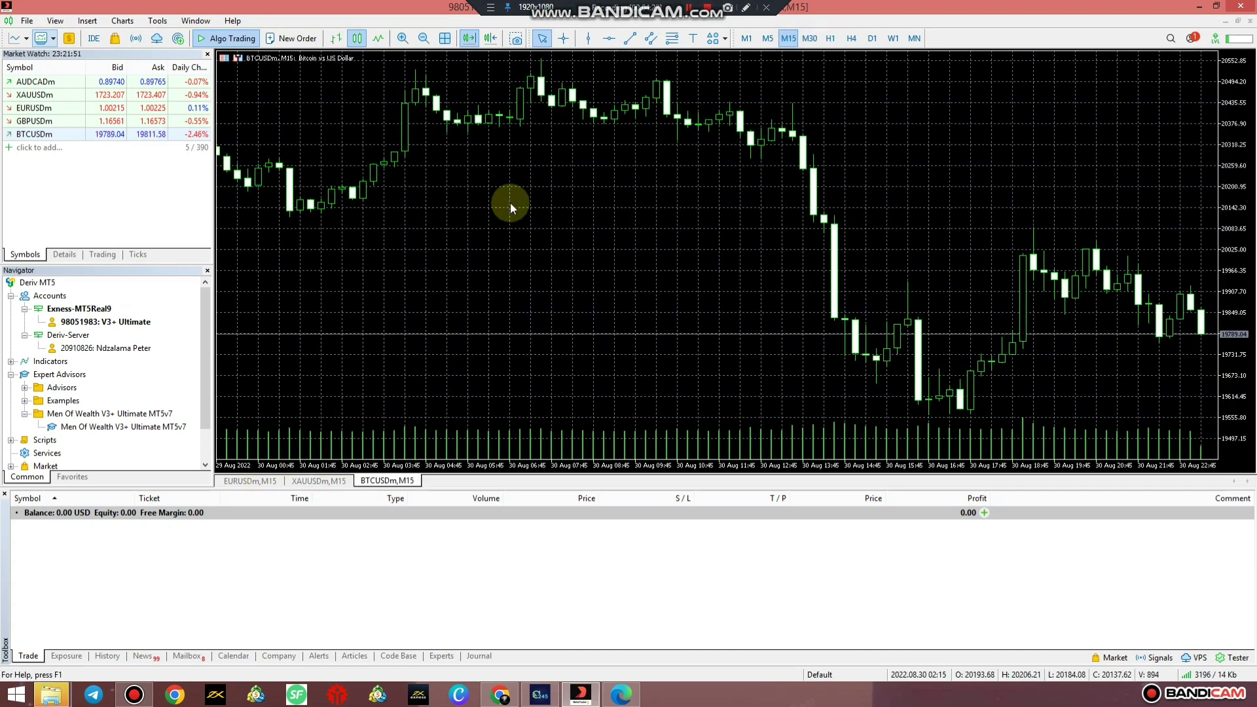
pyautogui.click(491, 38)
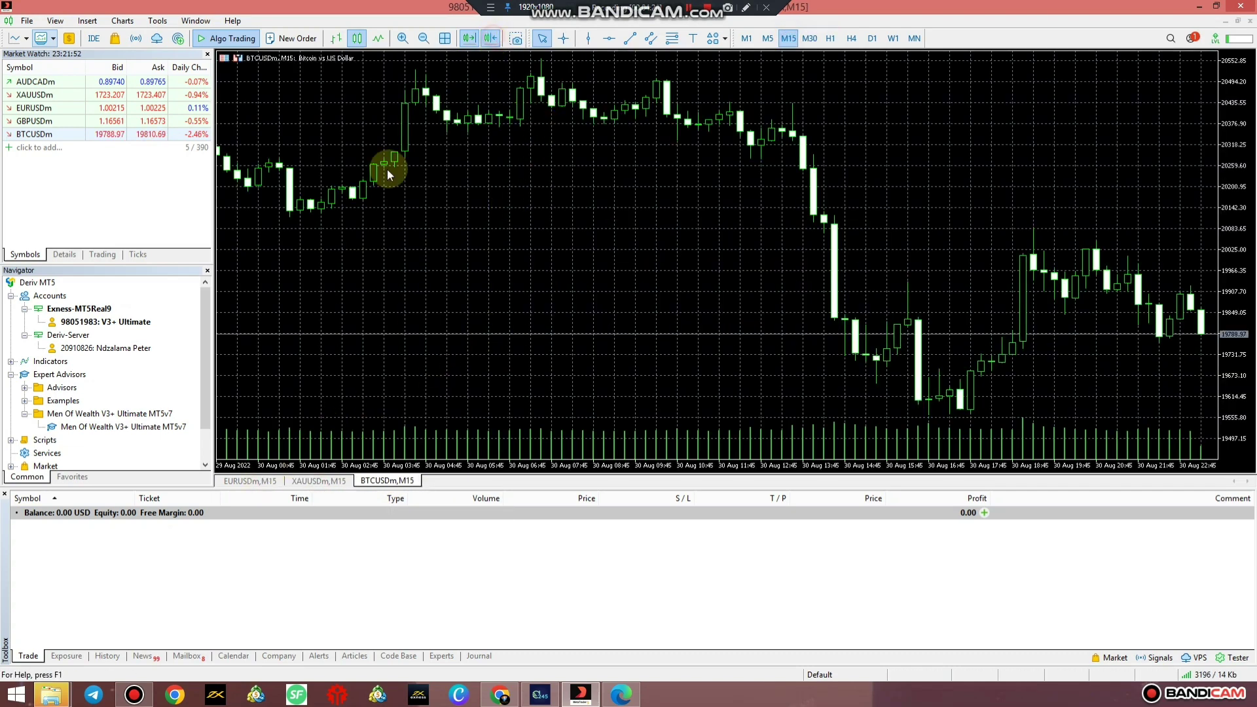
pyautogui.click(247, 478)
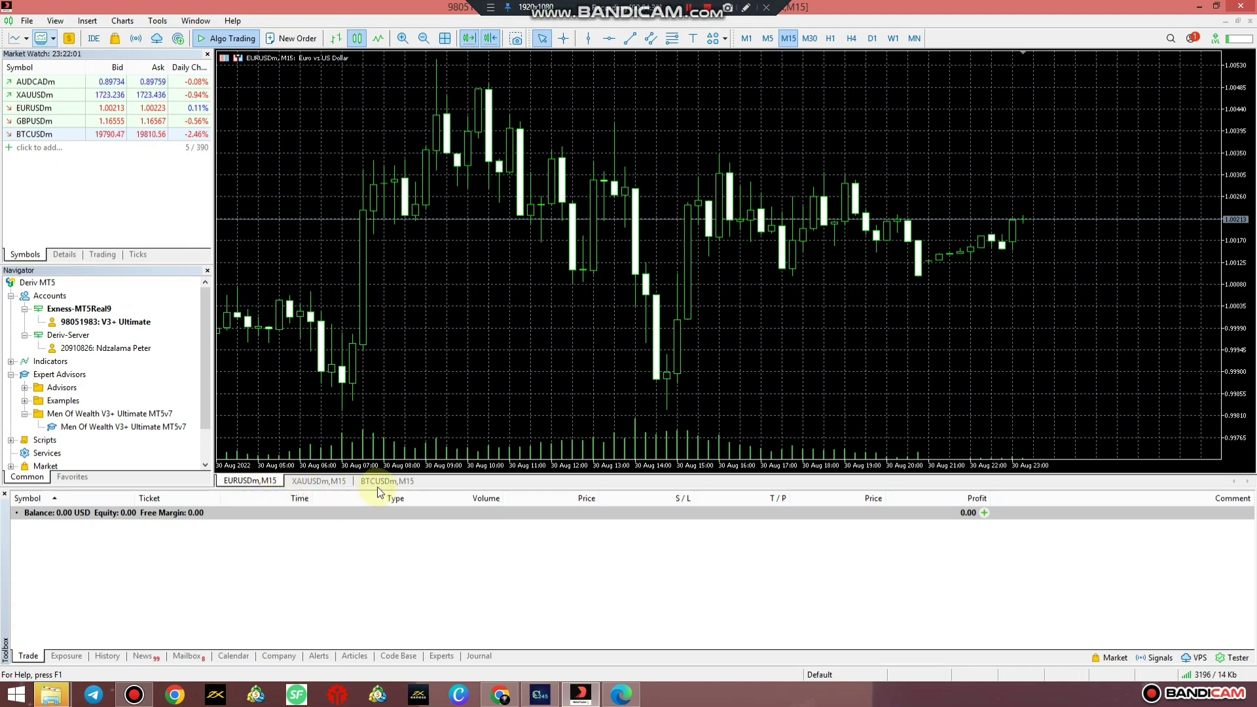
# Attach the Men Of Wealth V3+ Ultimate MT5v7 expert advisor to the EURUSDm chart from Navigator.
pyautogui.click(141, 431)
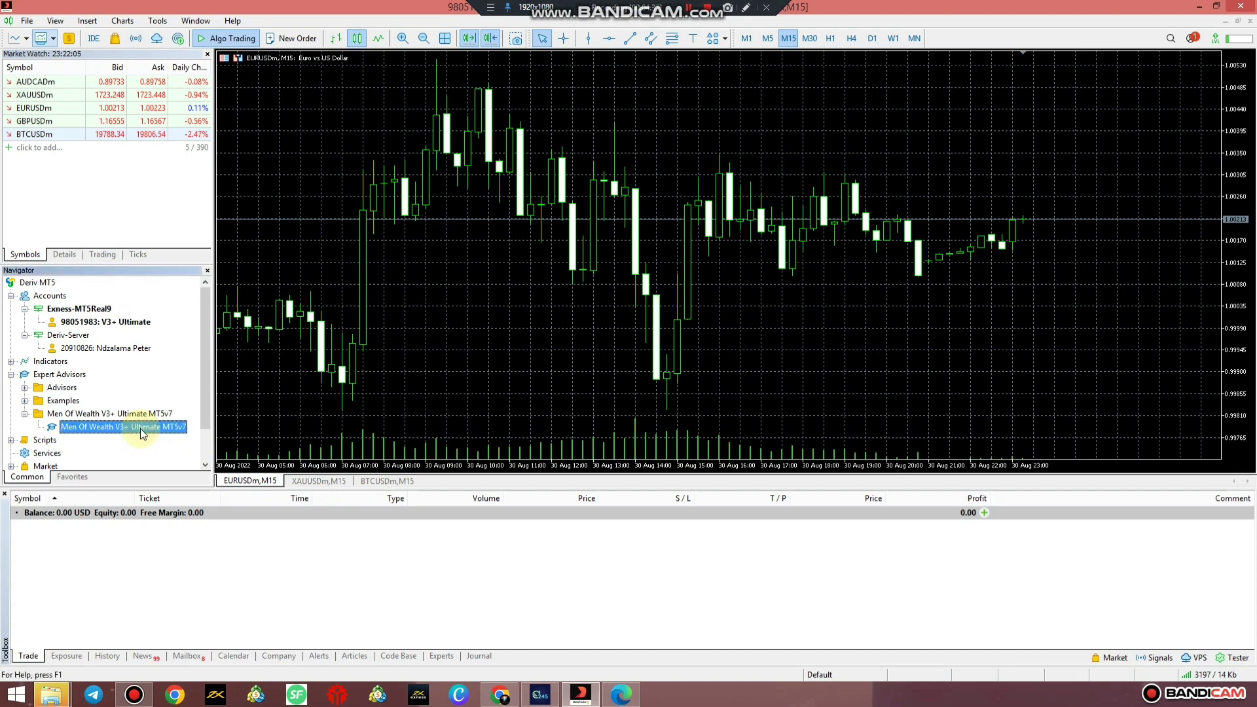
pyautogui.doubleClick(142, 430)
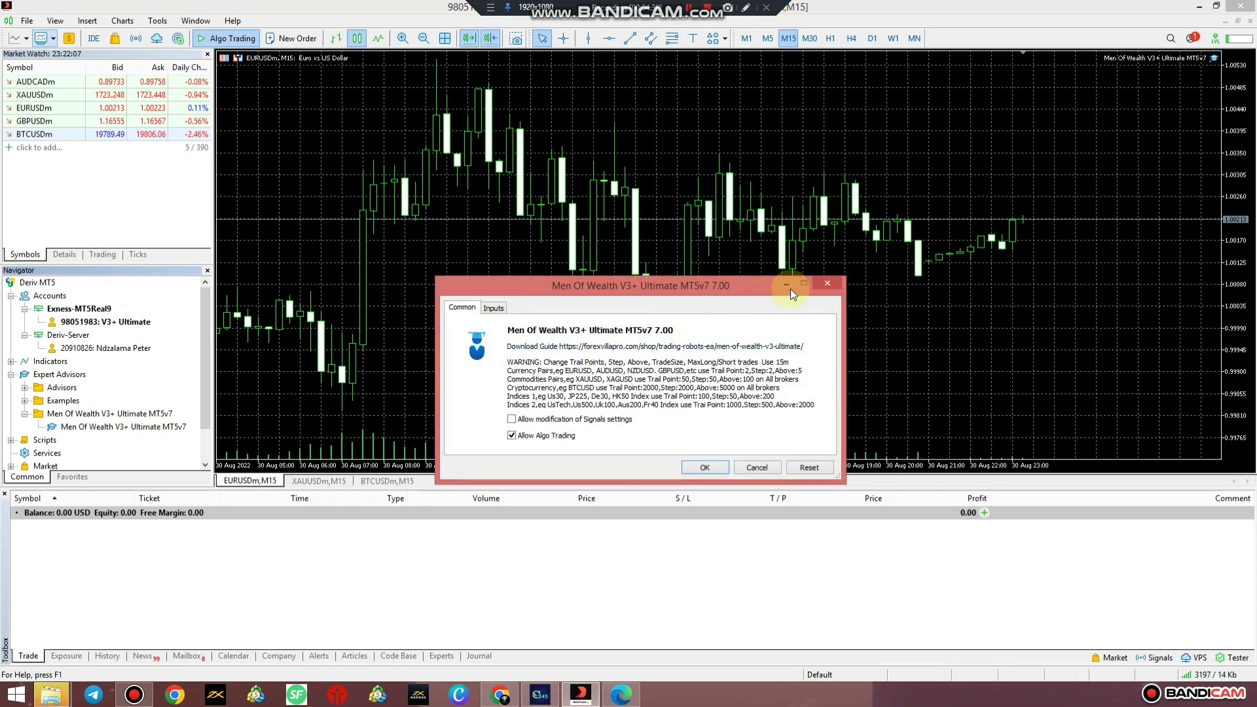
pyautogui.click(827, 283)
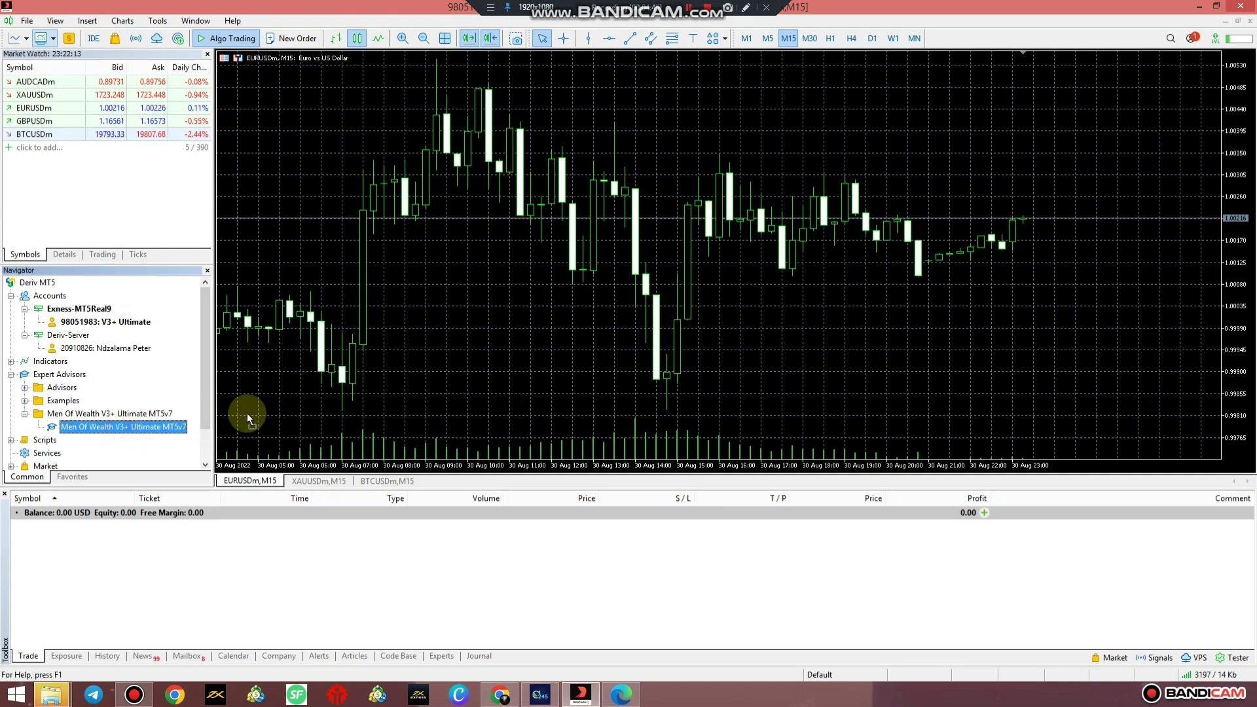
pyautogui.rightClick(158, 432)
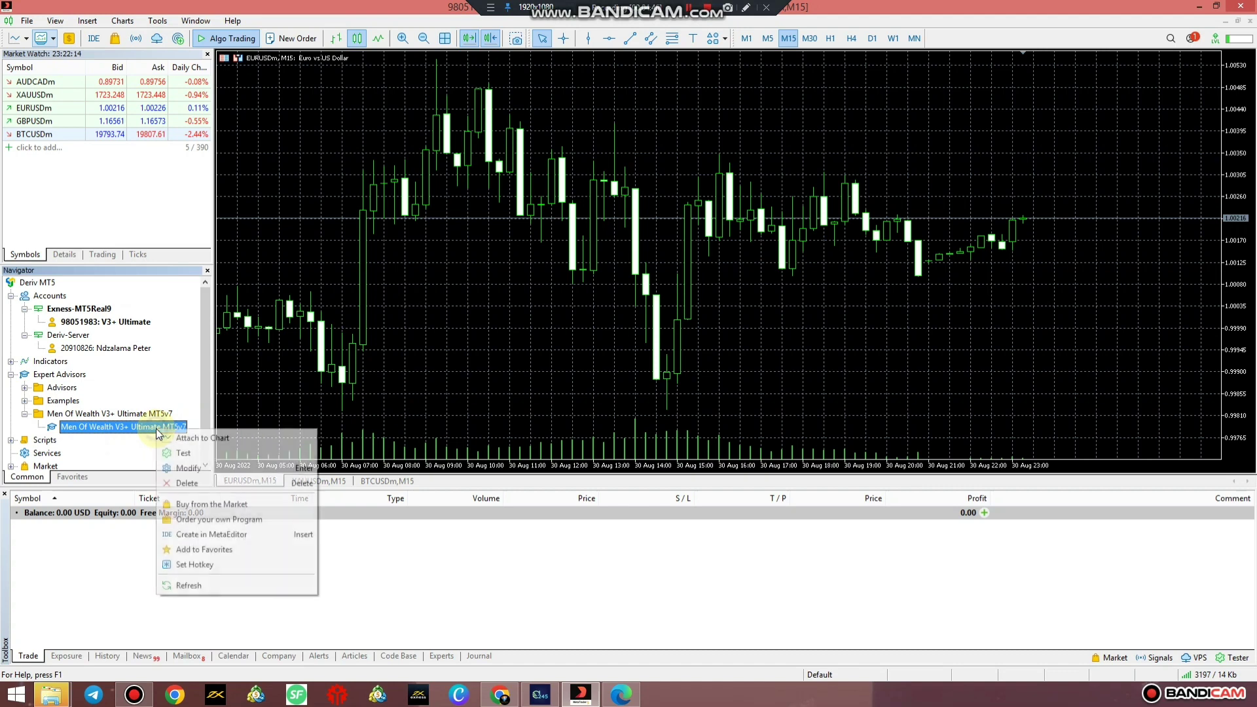
pyautogui.click(193, 443)
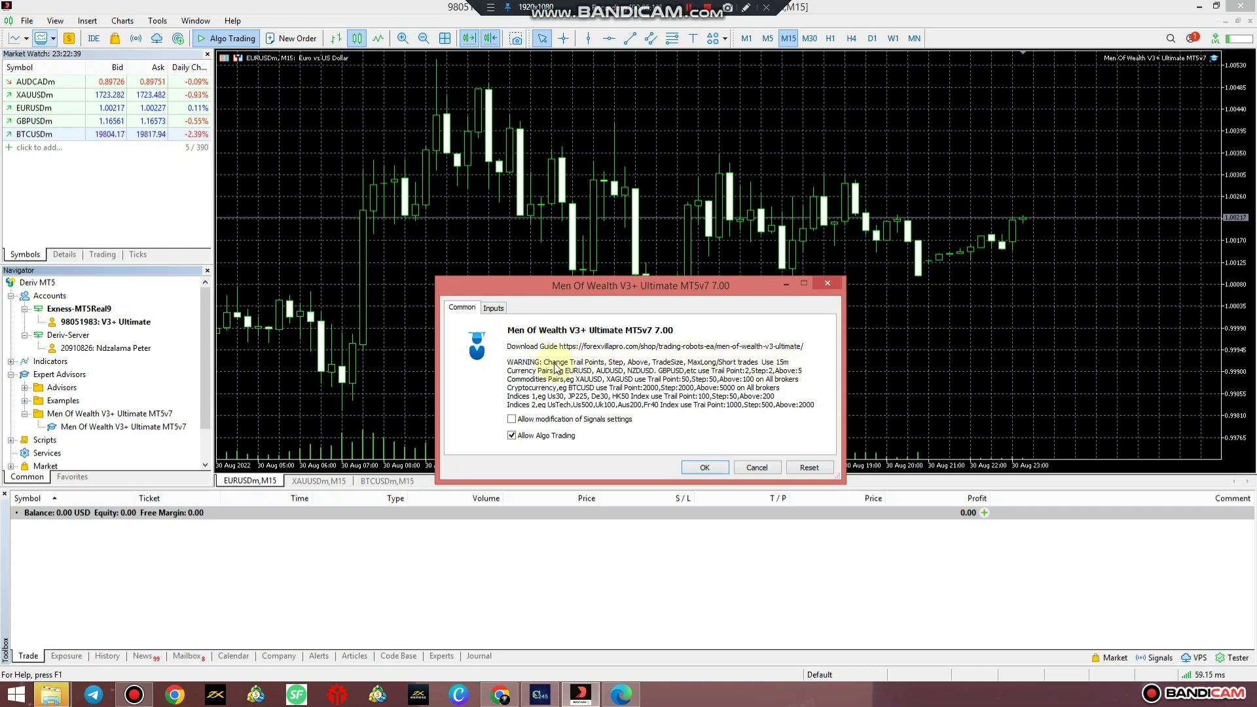
pyautogui.click(493, 307)
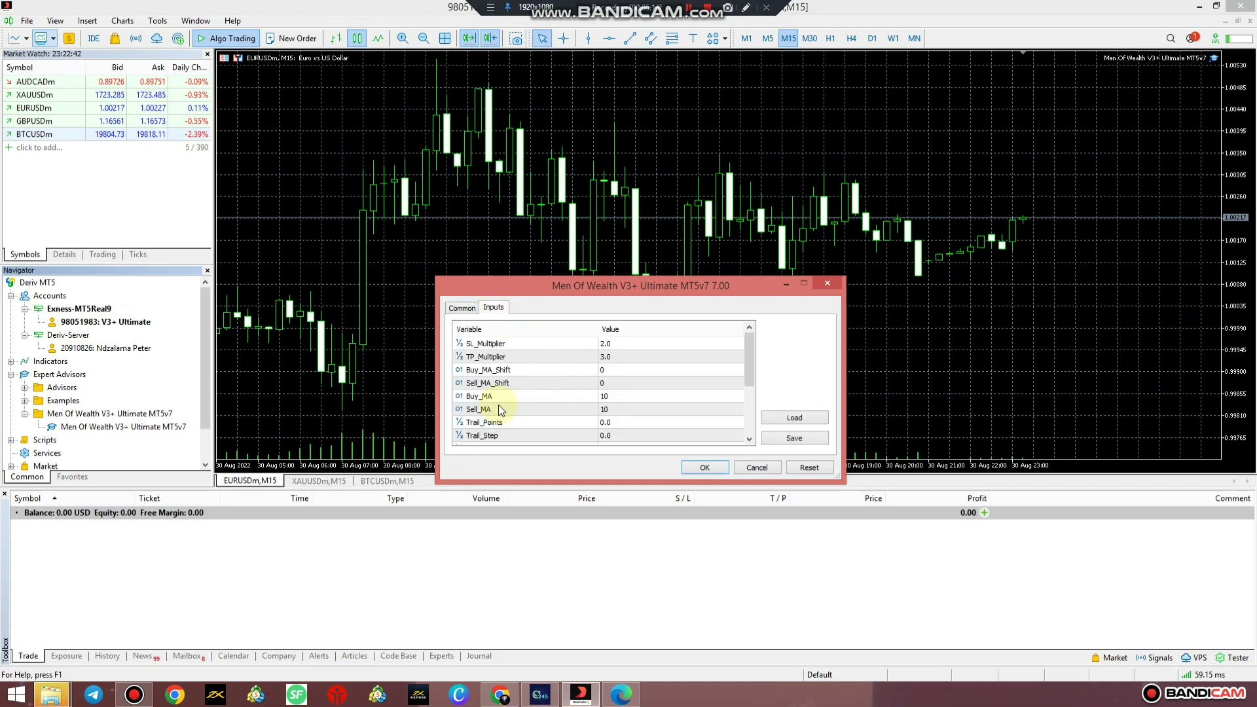
pyautogui.click(516, 423)
pyautogui.scroll(-1, 518, 423)
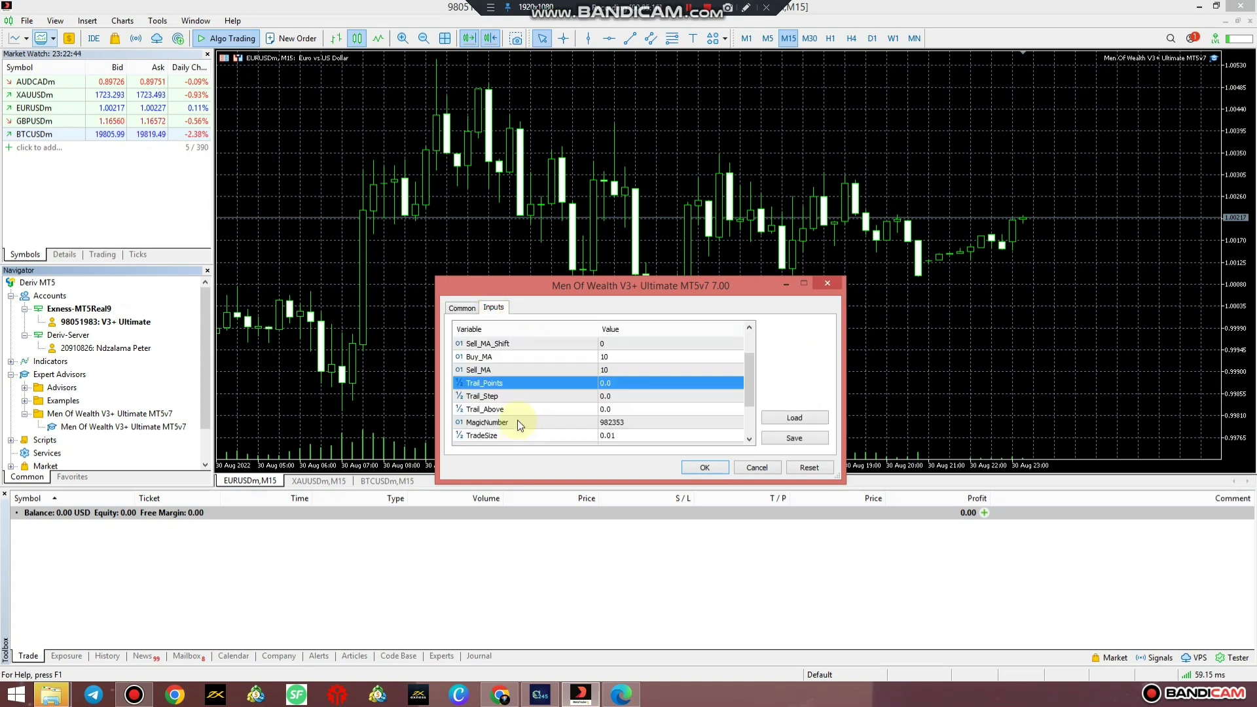
pyautogui.click(515, 396)
pyautogui.click(516, 410)
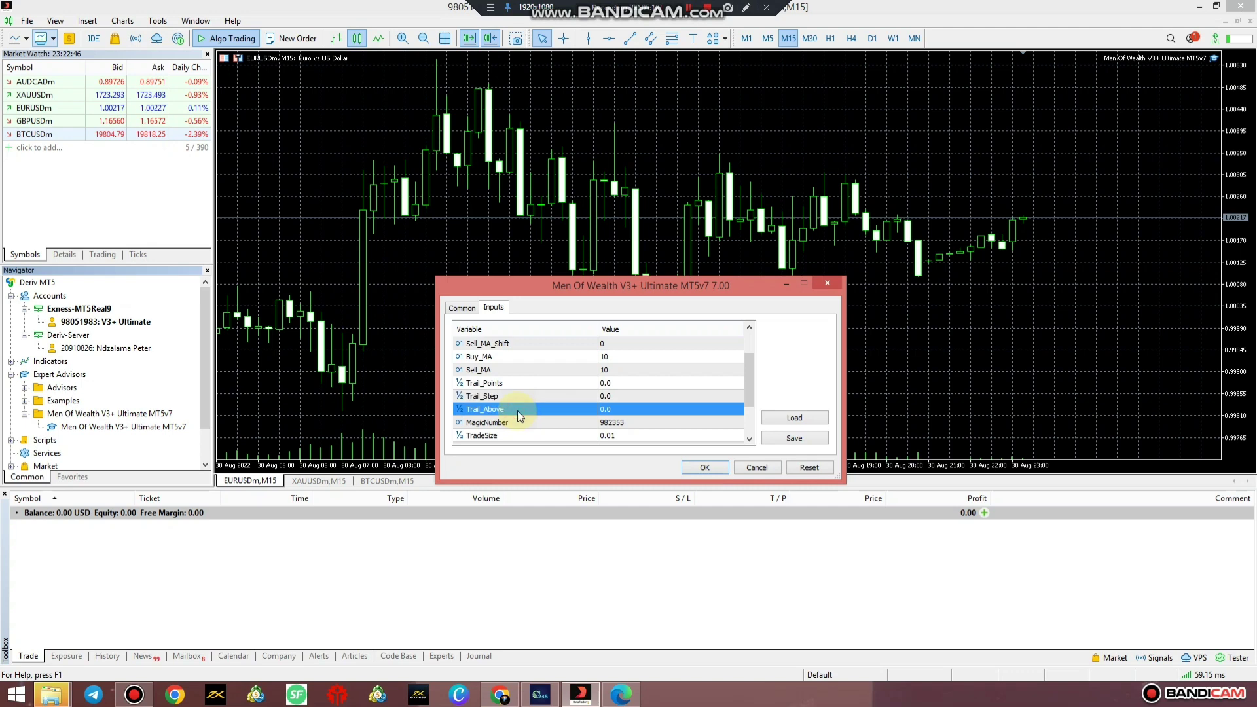
pyautogui.scroll(-1, 517, 411)
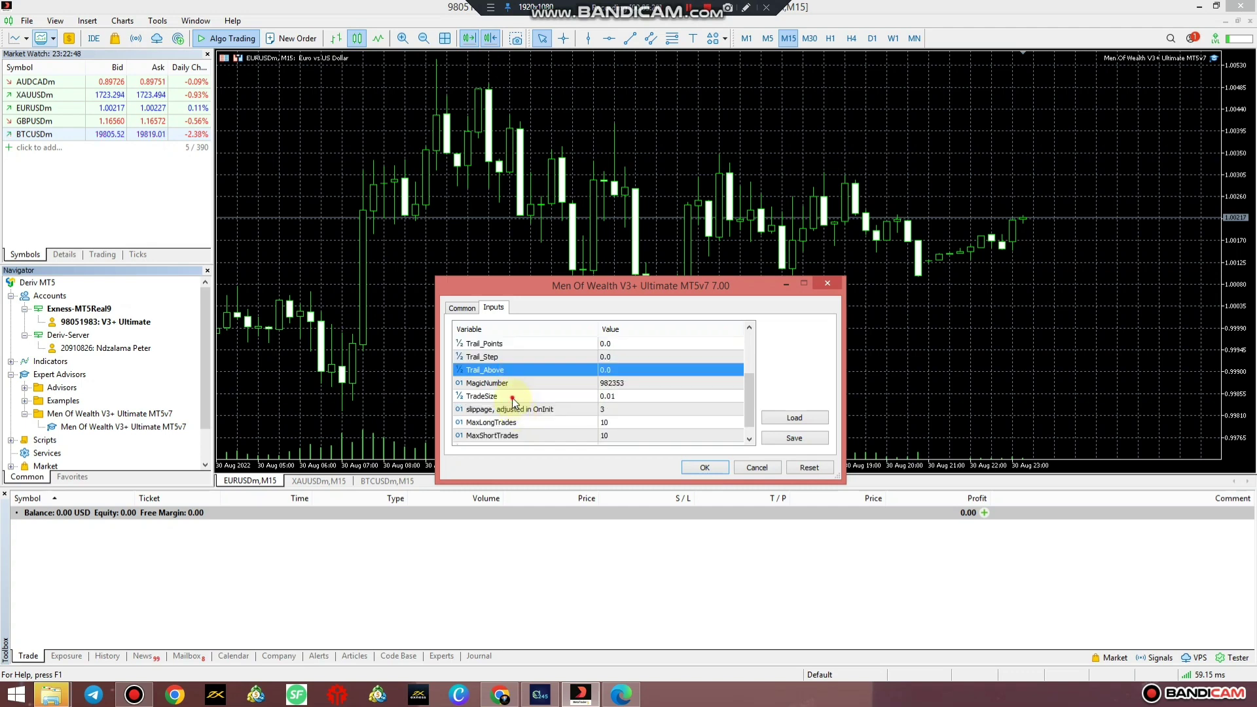
pyautogui.click(512, 398)
pyautogui.scroll(-1, 514, 398)
pyautogui.click(522, 410)
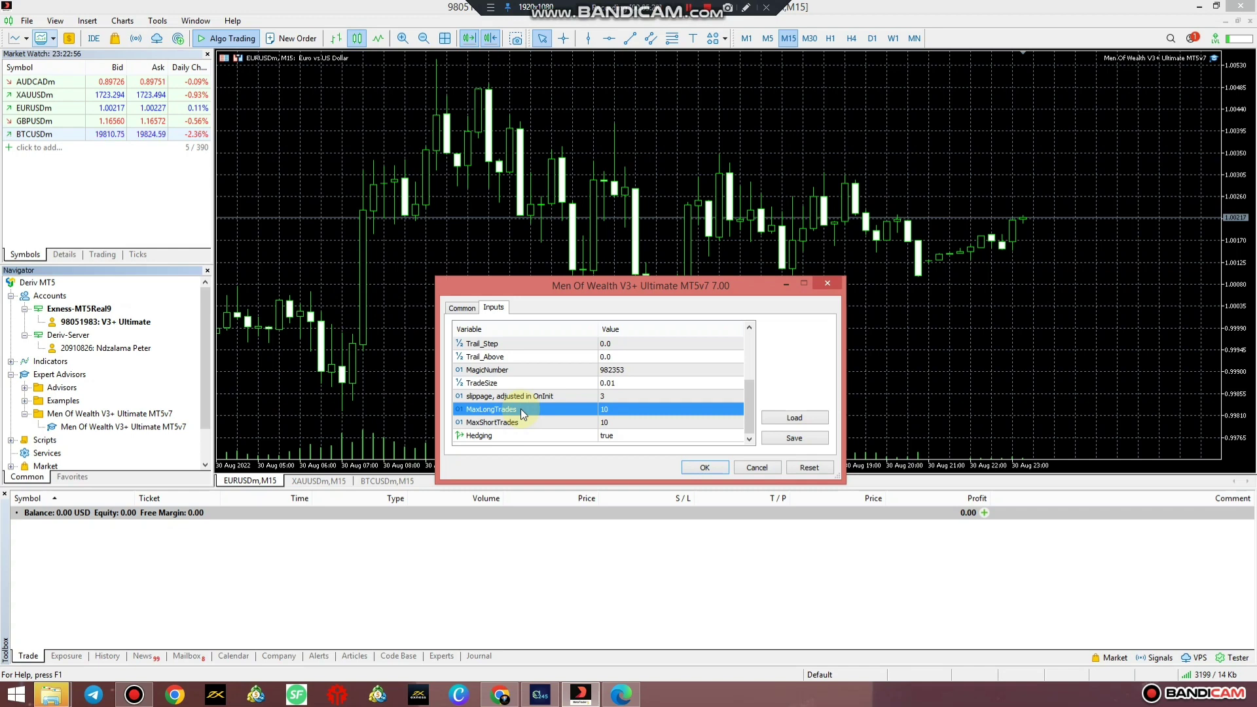
pyautogui.click(517, 422)
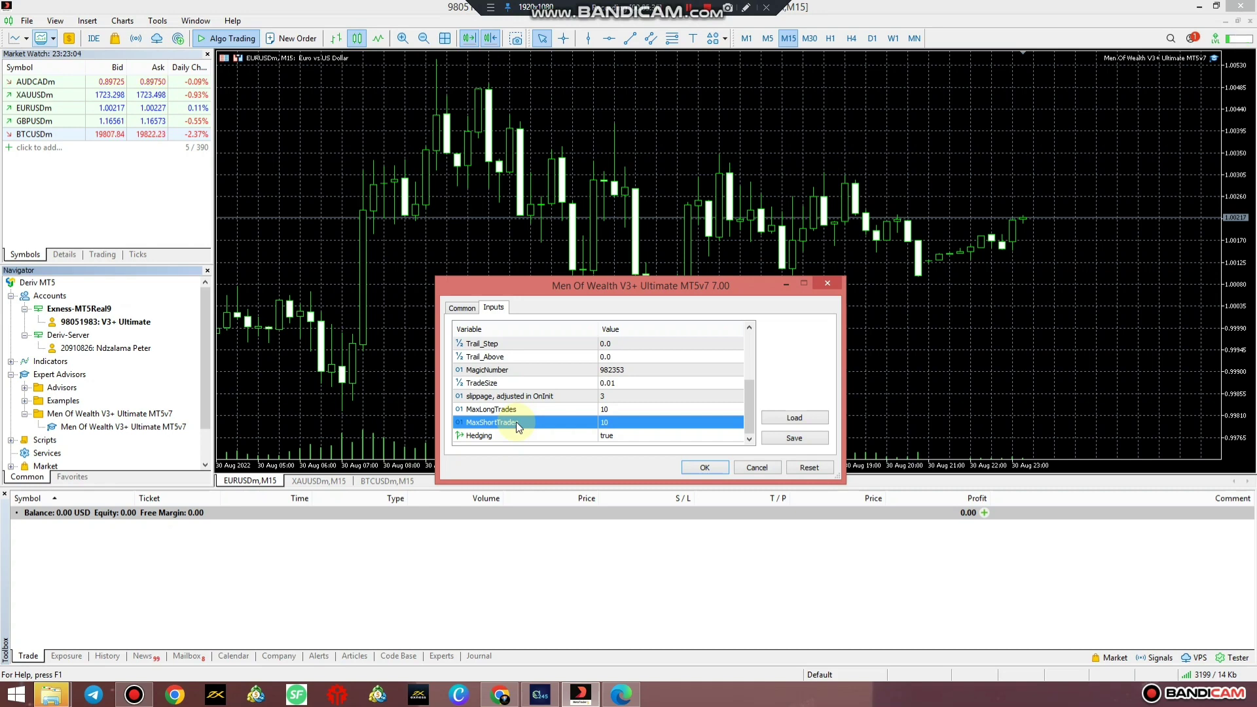
pyautogui.click(461, 308)
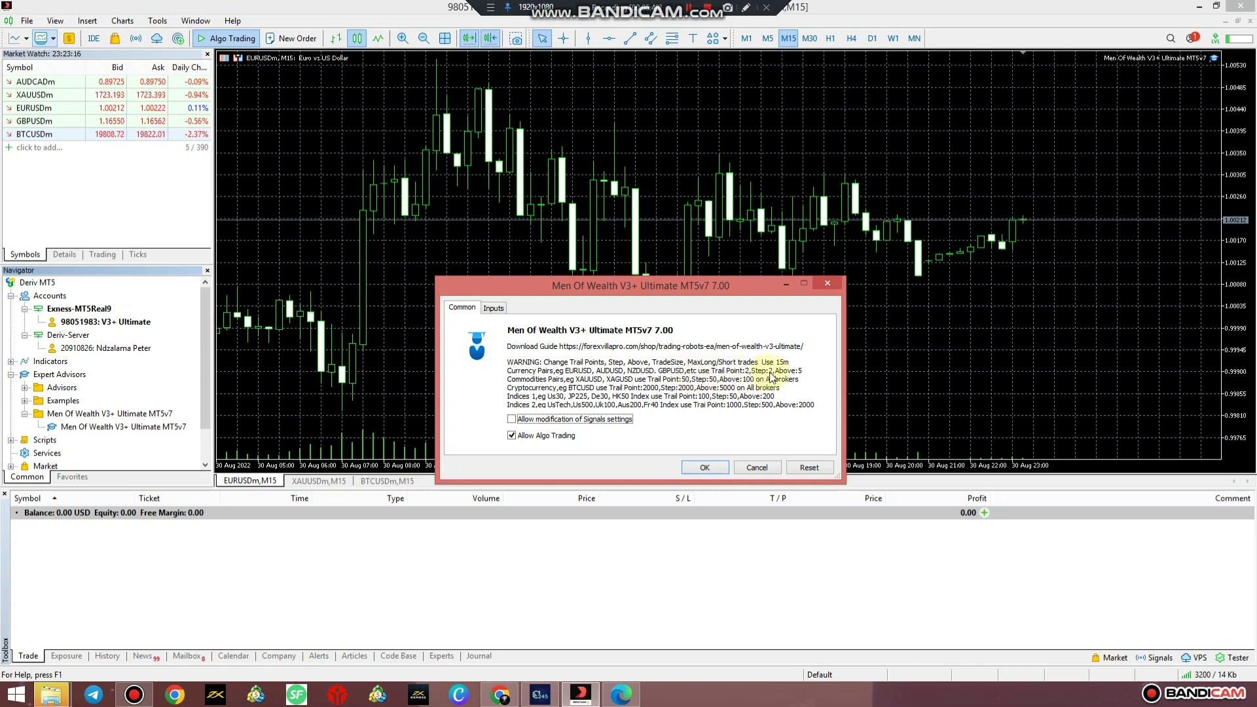
# Set the EURUSD trail inputs: Trail_Points 2.0, Trail_Step 2.0 and Trail_Above 5.0.
pyautogui.click(493, 308)
pyautogui.scroll(4, 556, 412)
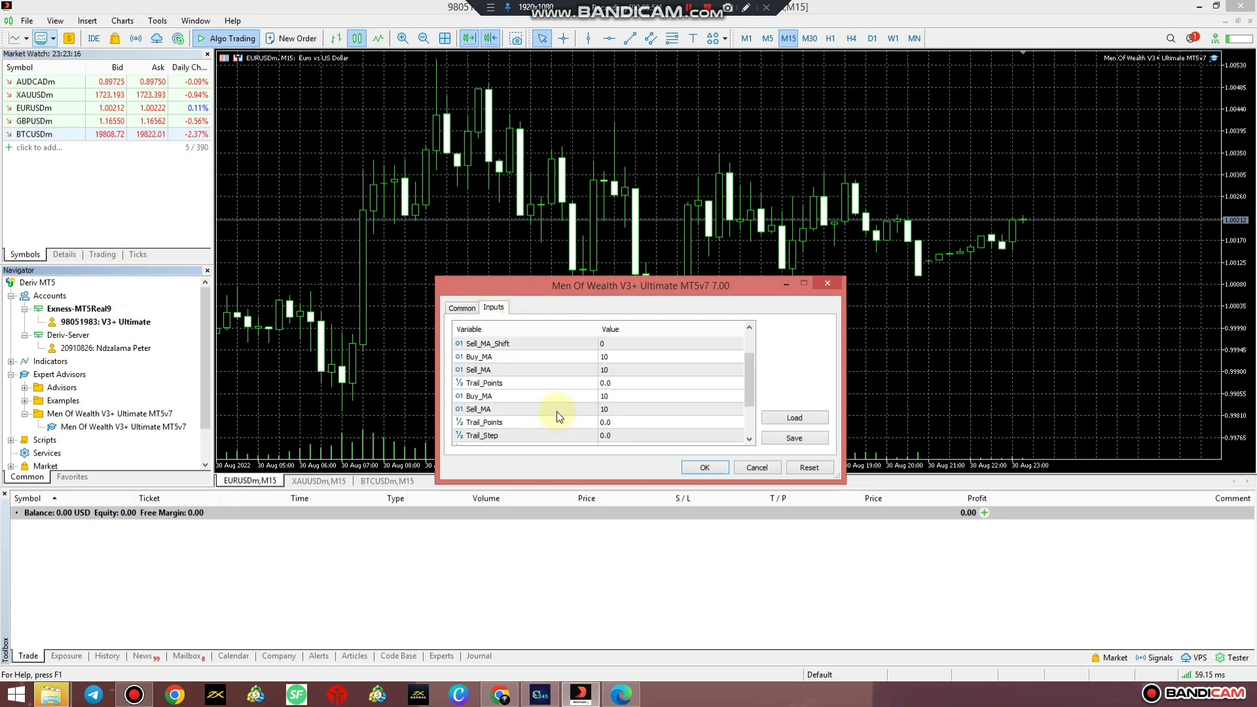
pyautogui.scroll(-3, 557, 411)
pyautogui.click(605, 357)
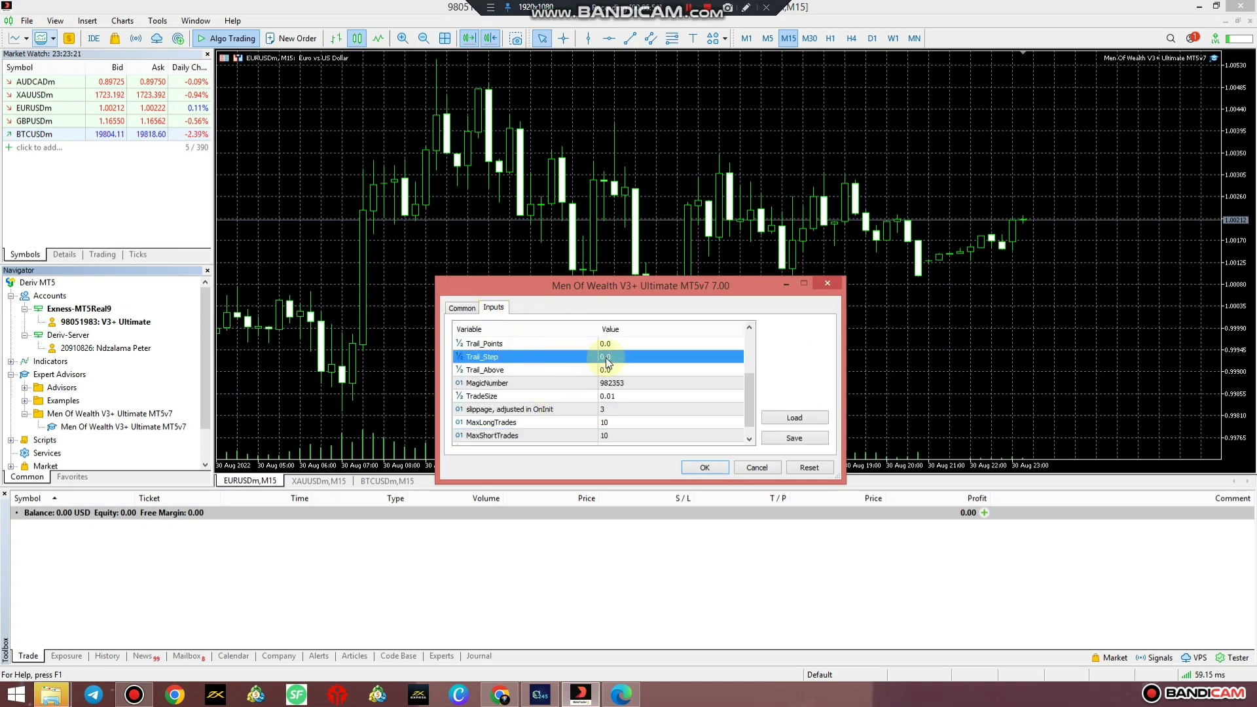
pyautogui.click(606, 356)
pyautogui.write('2')
pyautogui.click(609, 371)
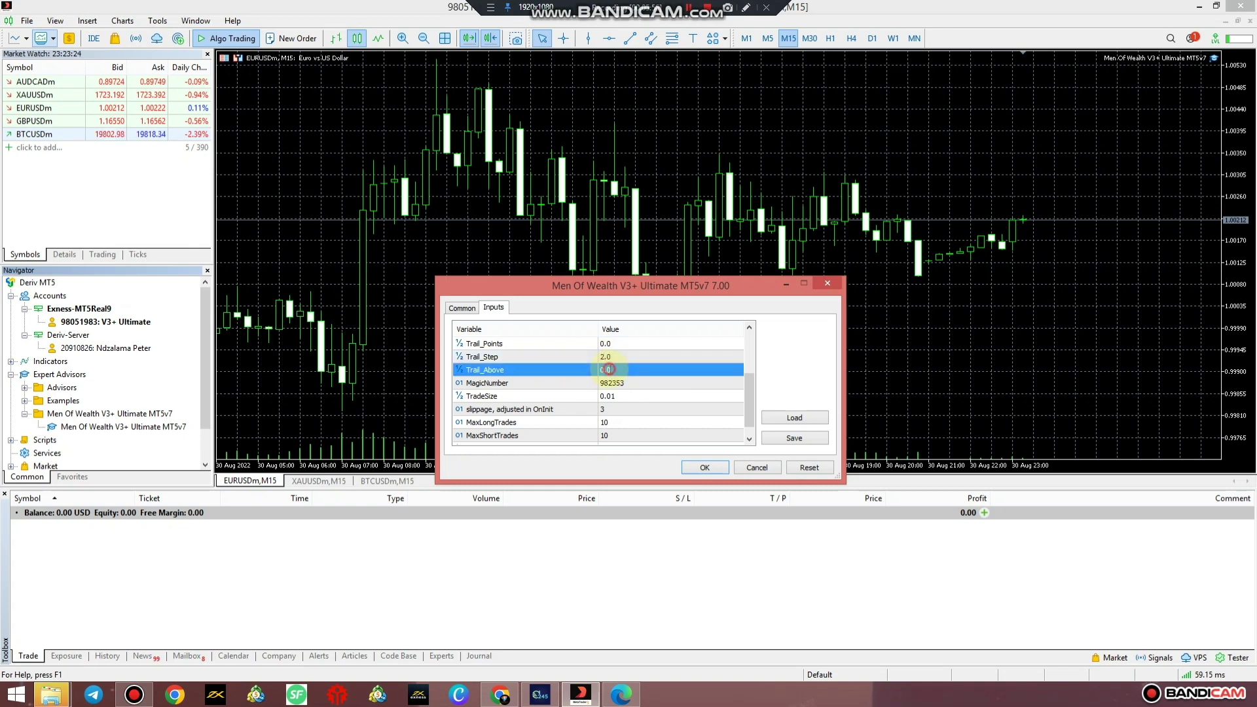
pyautogui.click(610, 370)
pyautogui.write('2')
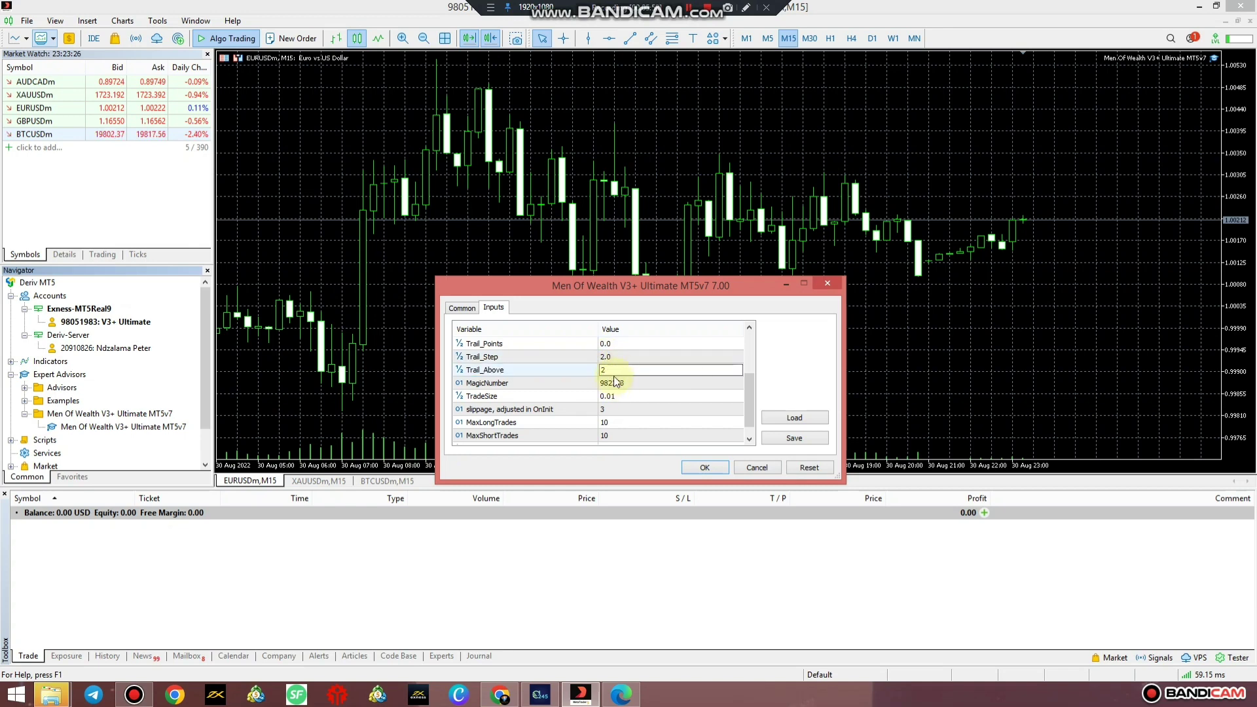
pyautogui.click(606, 344)
pyautogui.click(606, 345)
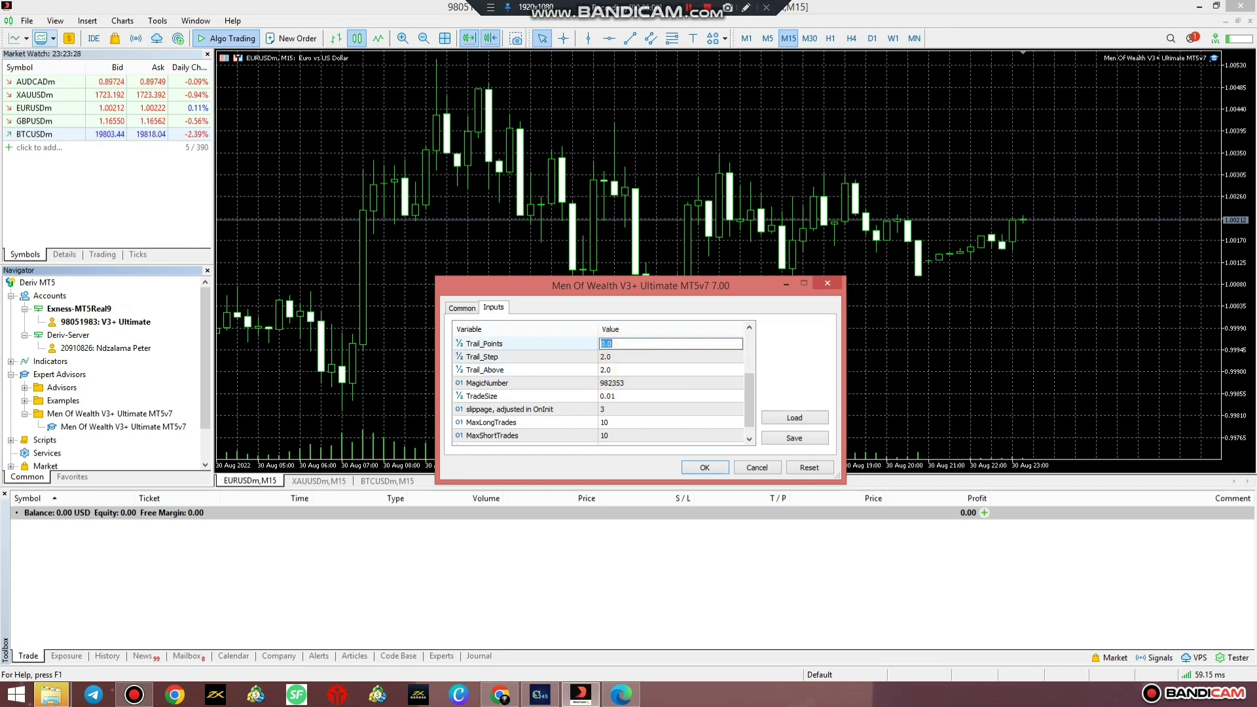
pyautogui.write('2')
pyautogui.click(616, 358)
pyautogui.click(615, 360)
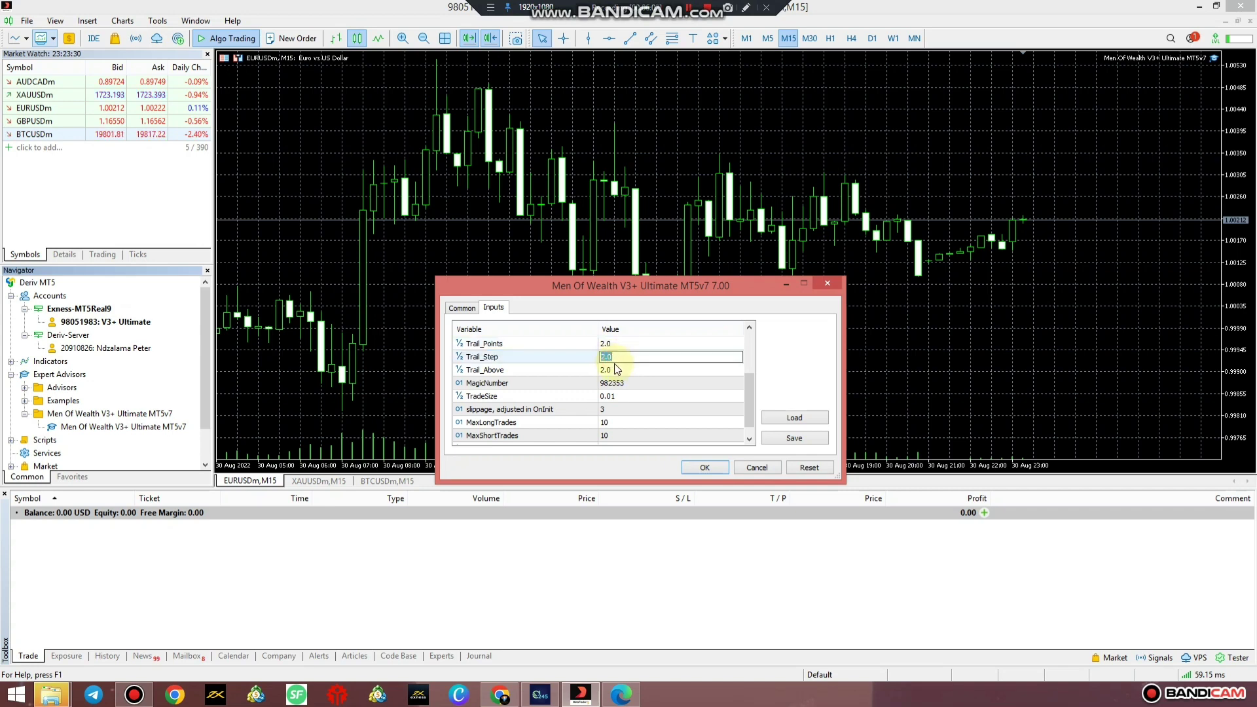
pyautogui.click(611, 370)
pyautogui.click(612, 370)
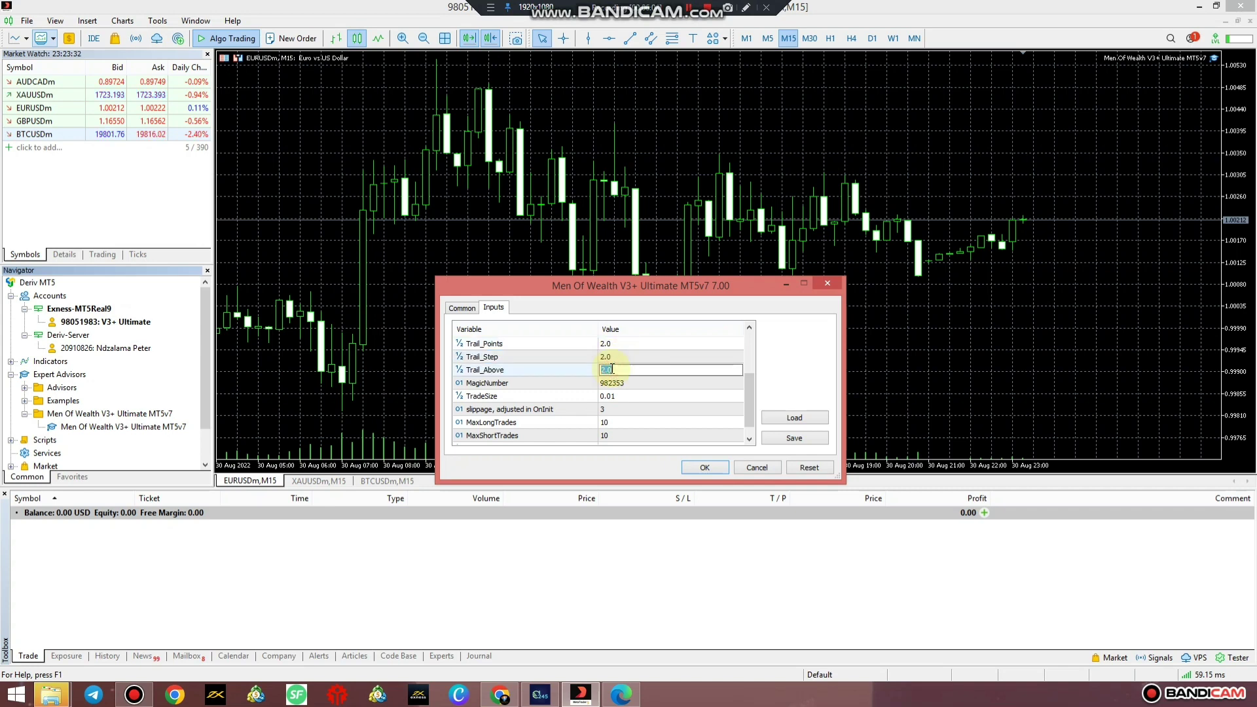
pyautogui.write('5')
pyautogui.click(616, 396)
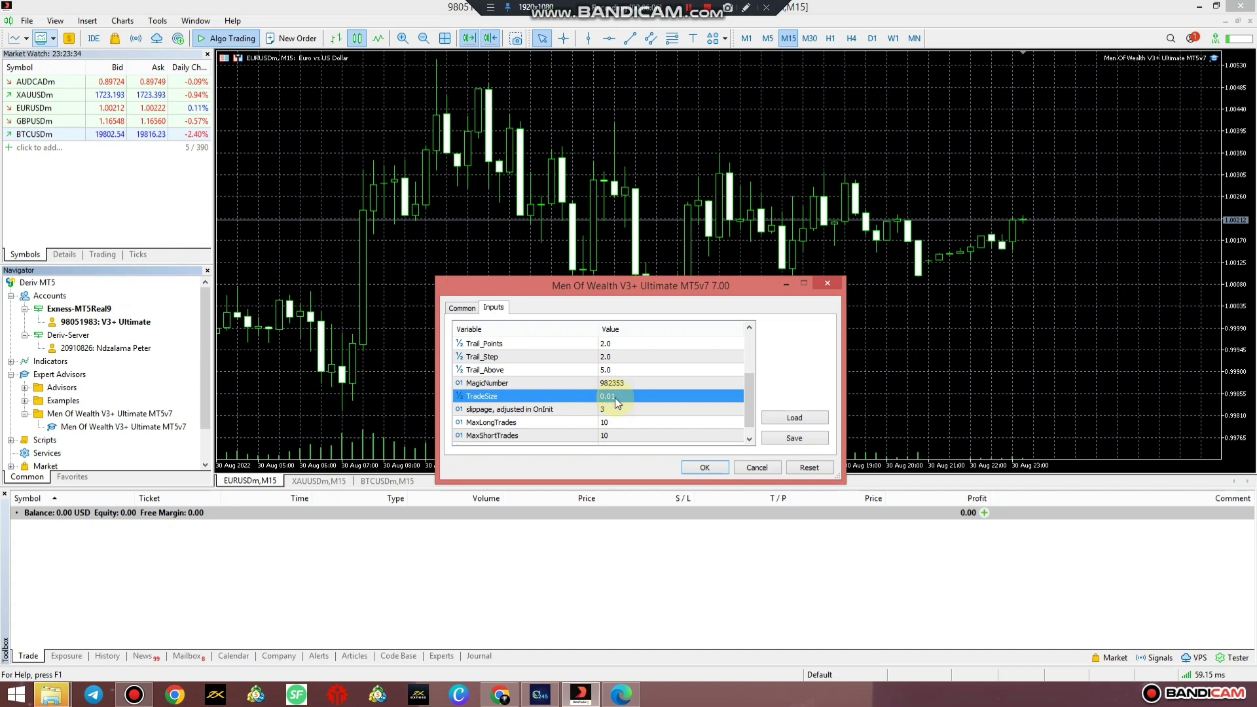
# Set MaxLongTrades and MaxShortTrades to 5, leaving TradeSize at 0.01.
pyautogui.click(614, 423)
pyautogui.click(614, 423)
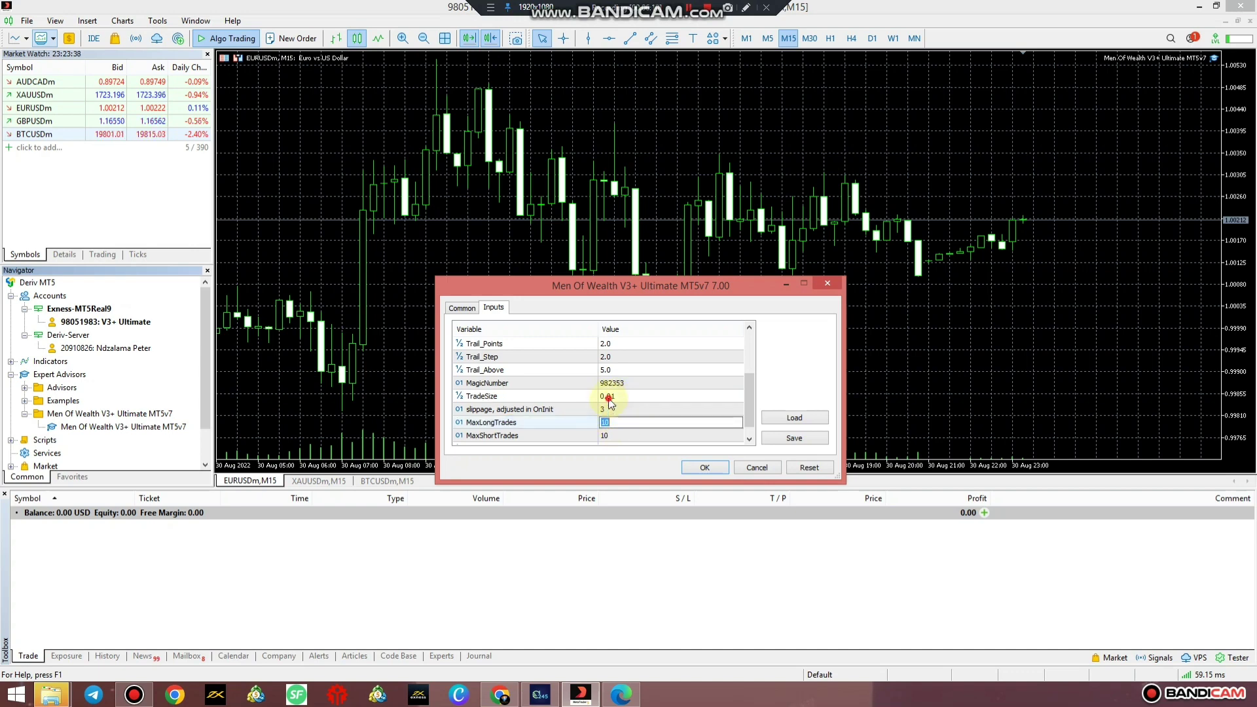
pyautogui.click(608, 397)
pyautogui.click(608, 397)
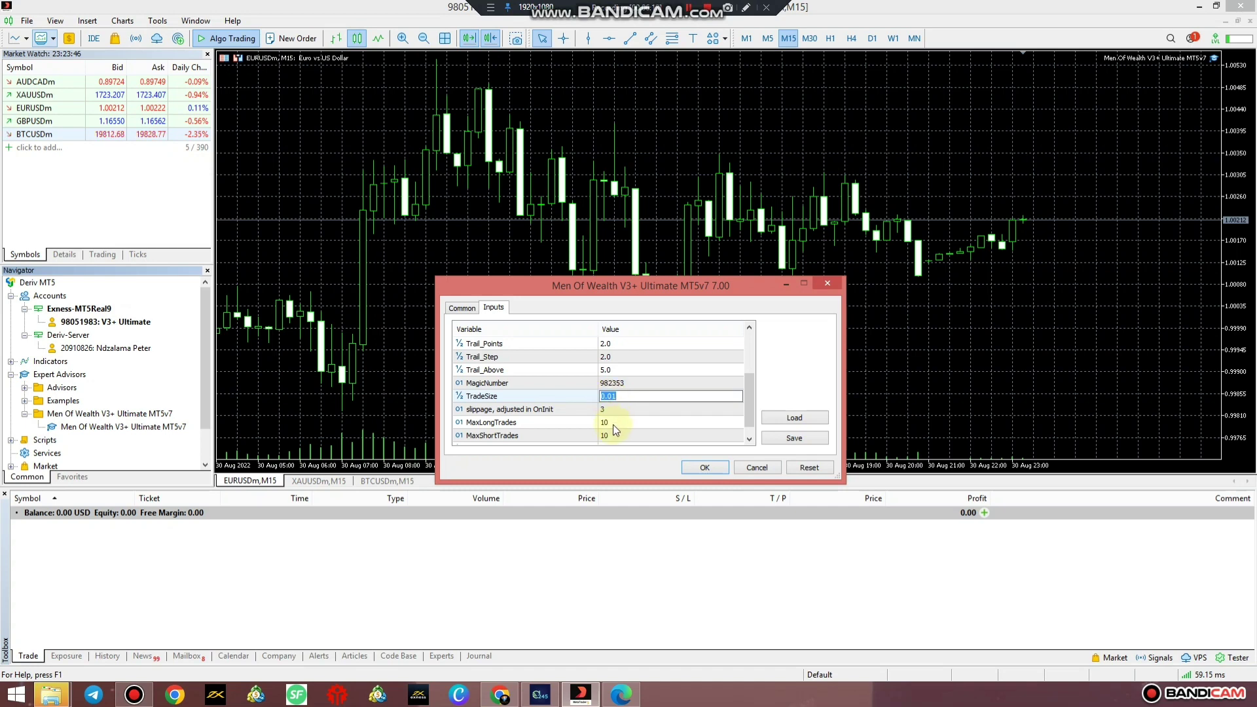
pyautogui.click(611, 423)
pyautogui.click(612, 423)
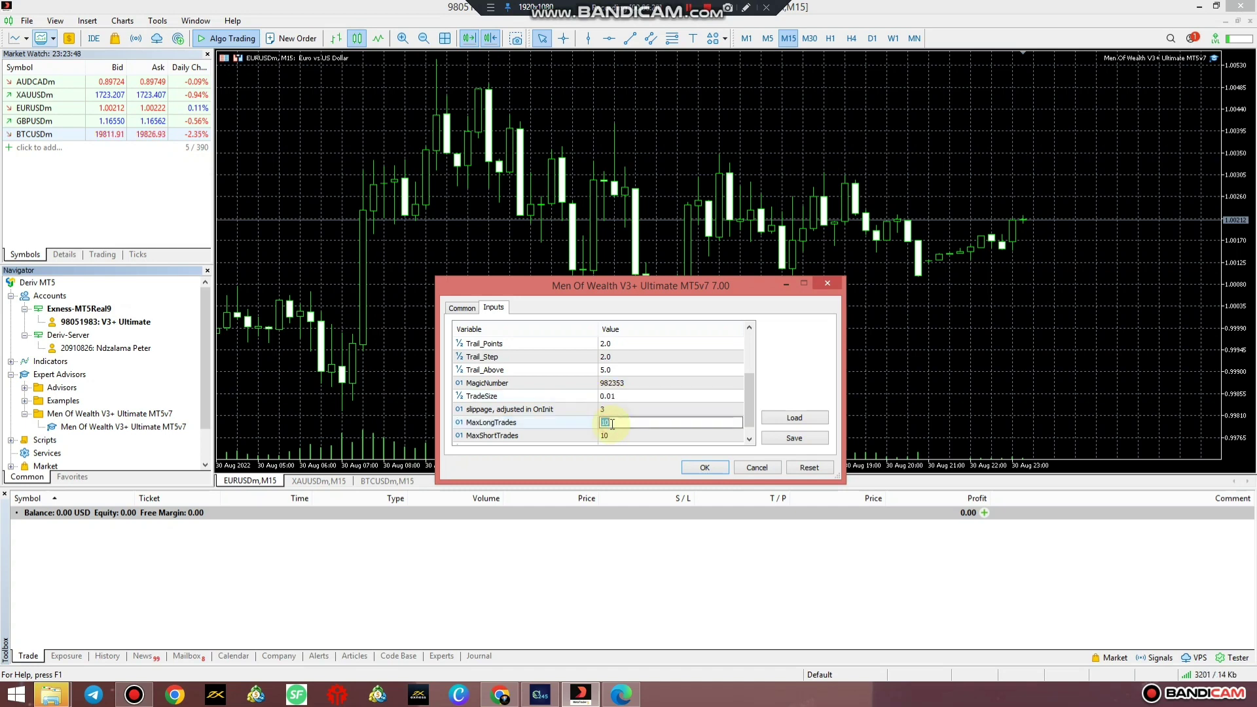
pyautogui.write('5')
pyautogui.click(615, 435)
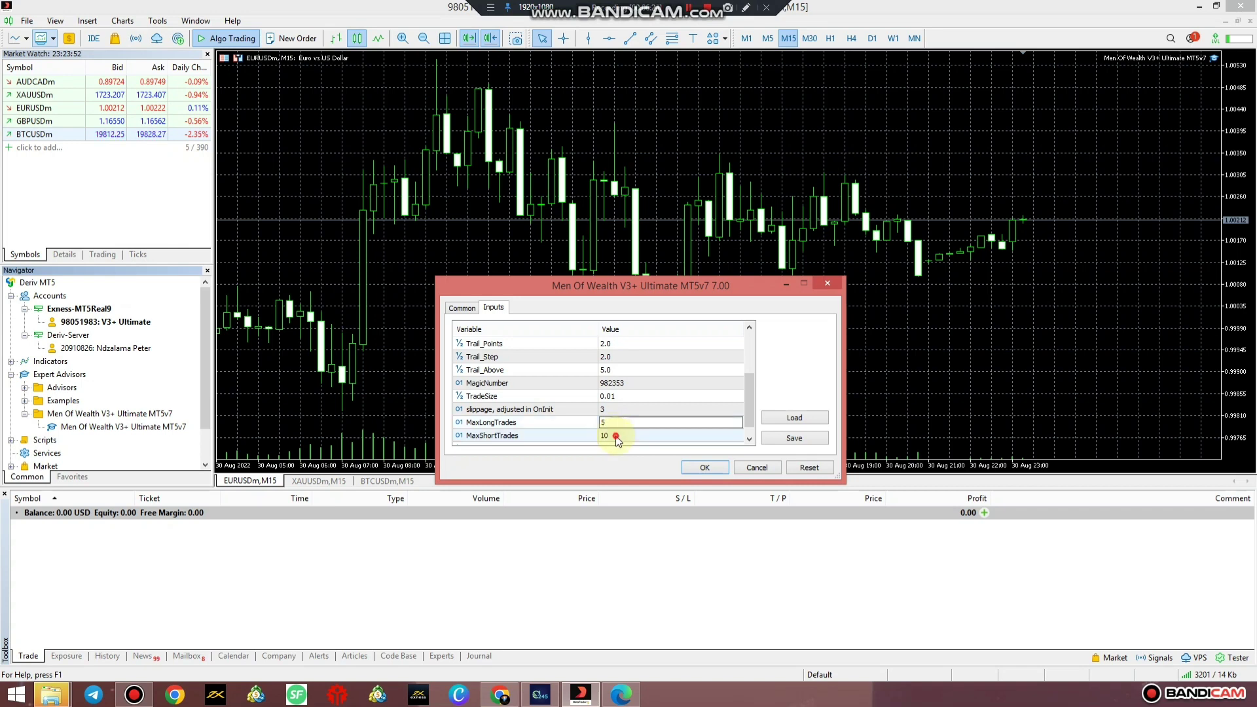
pyautogui.click(617, 435)
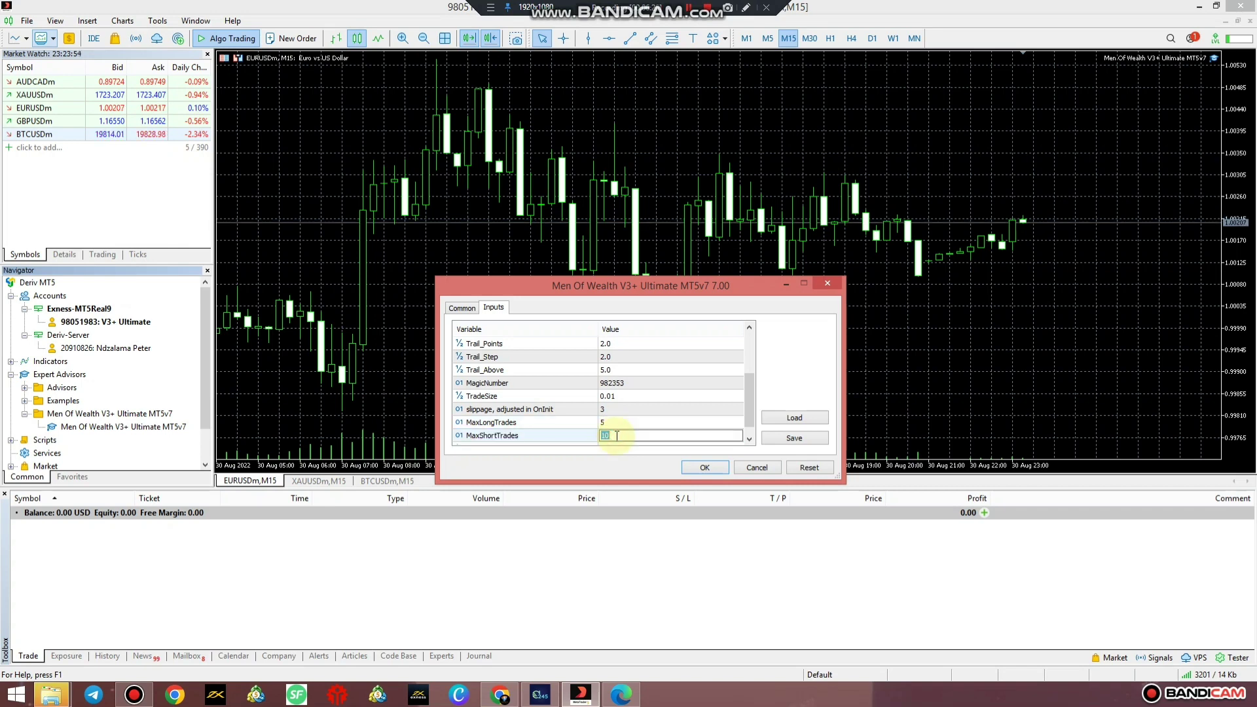
pyautogui.write('5')
pyautogui.click(704, 469)
# Confirm the edited inputs with OK so the EA runs on the EURUSDm M15 chart.
pyautogui.click(702, 469)
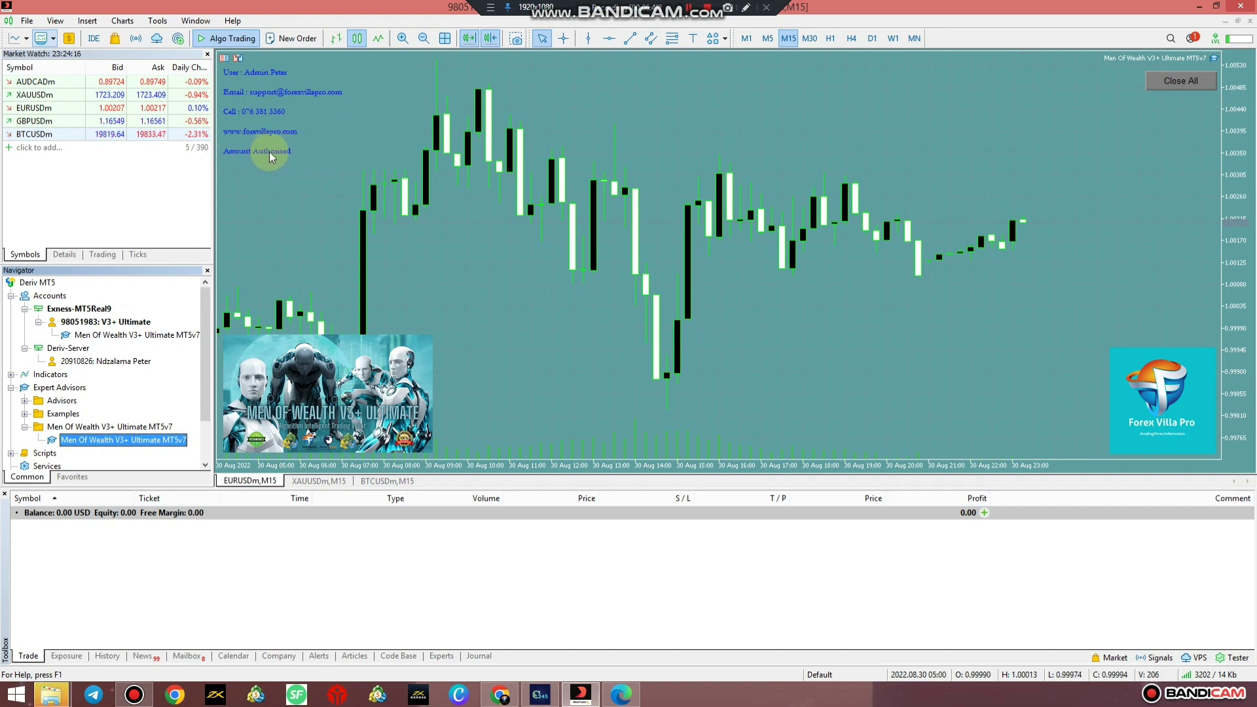
# Drag the Men Of Wealth EA onto the XAUUSDm M15 gold chart and read its description.
pyautogui.click(316, 481)
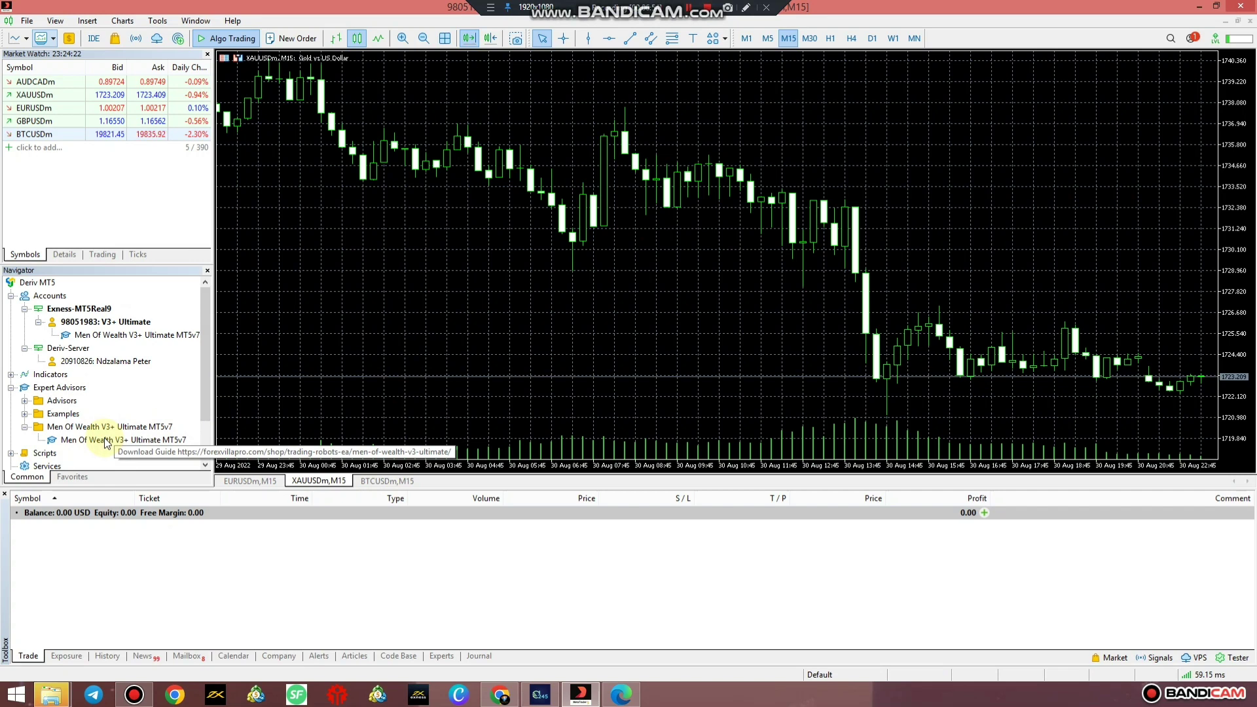
pyautogui.moveTo(104, 438); pyautogui.dragTo(439, 355)
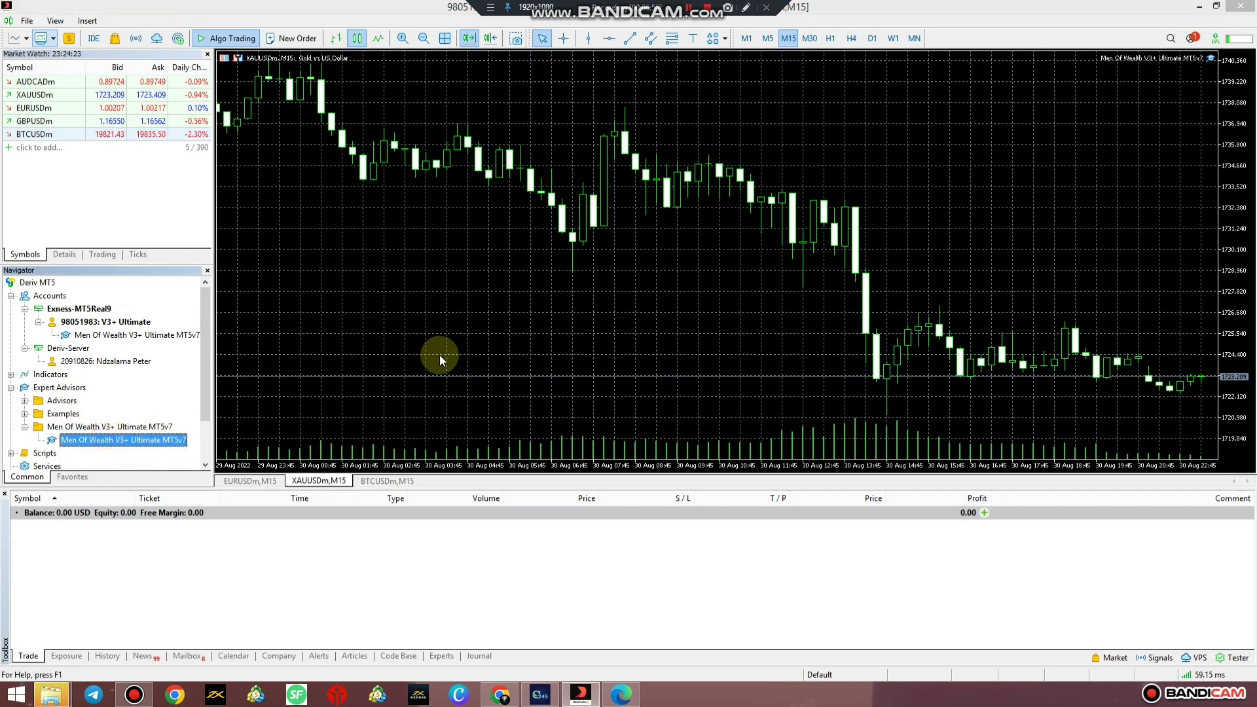
pyautogui.click(462, 307)
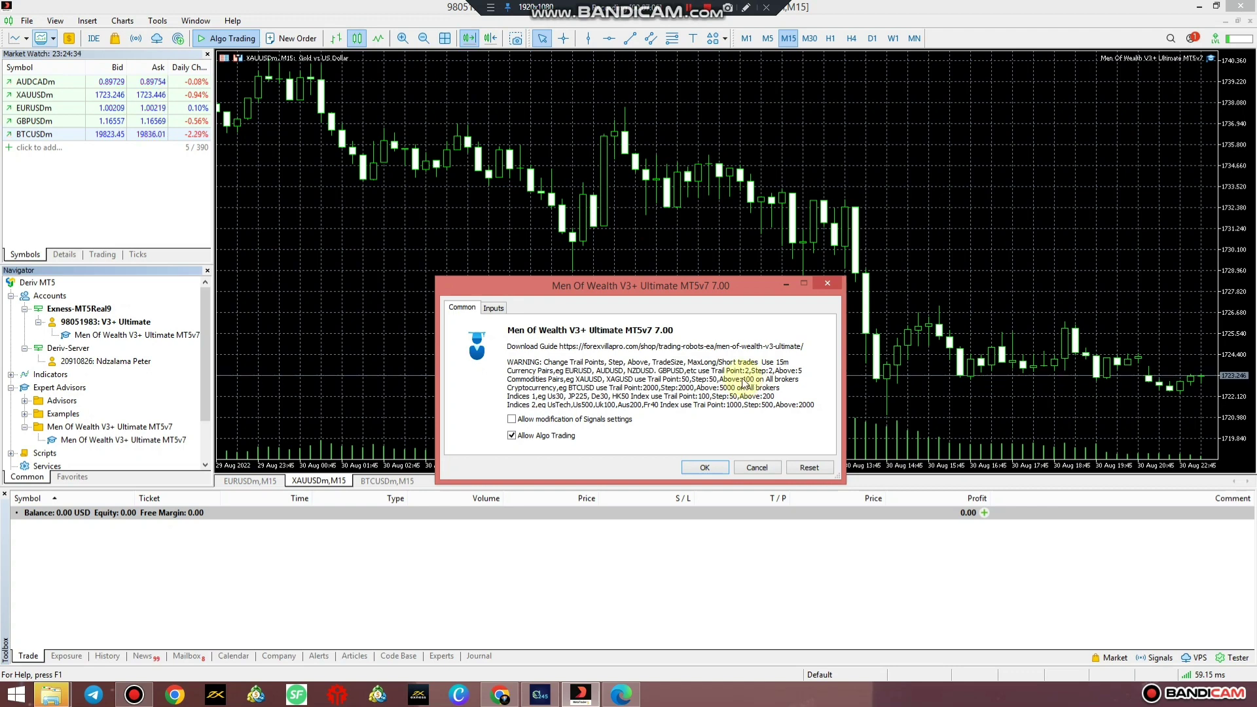
# Compare the EA's input parameters with the recommended trail values for commodities.
pyautogui.click(496, 309)
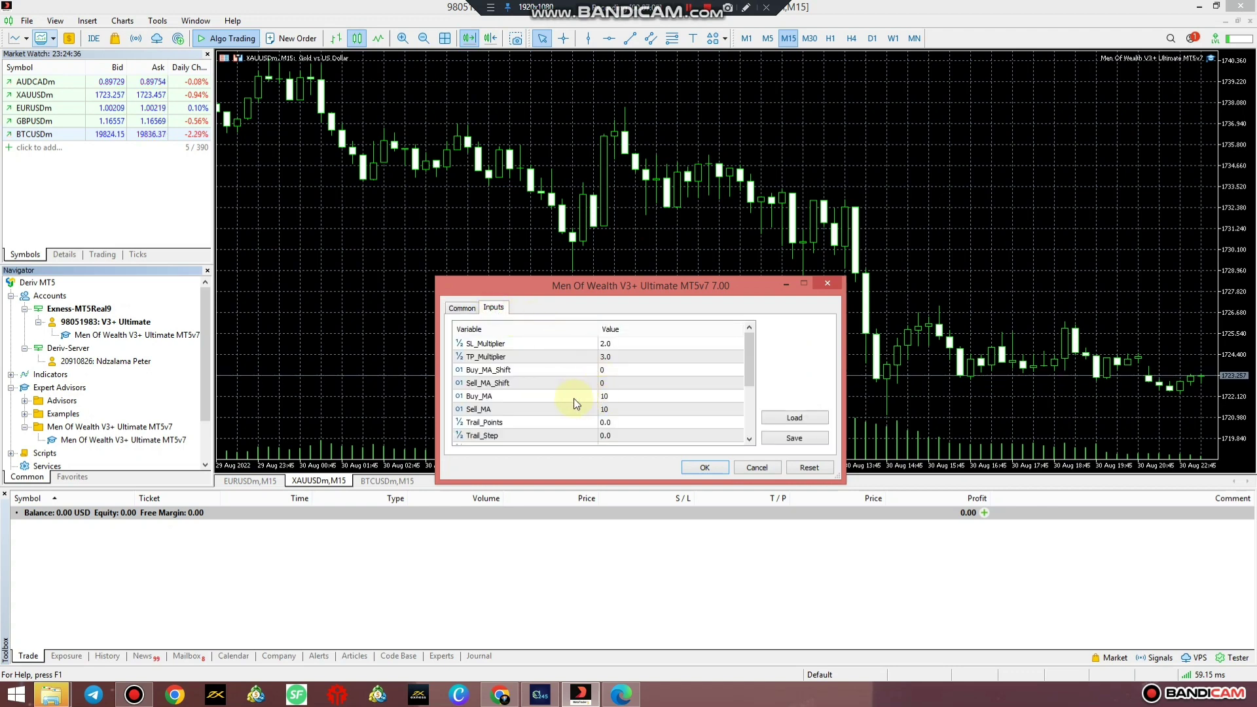
pyautogui.click(615, 422)
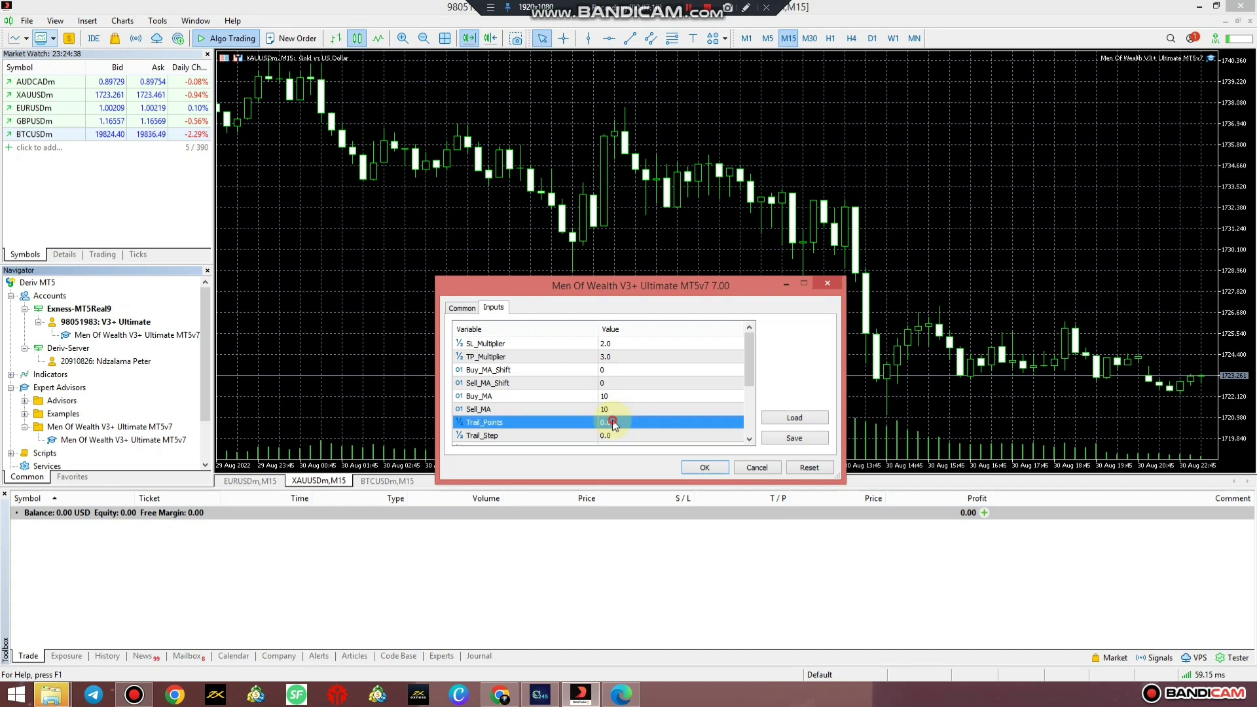
pyautogui.click(614, 421)
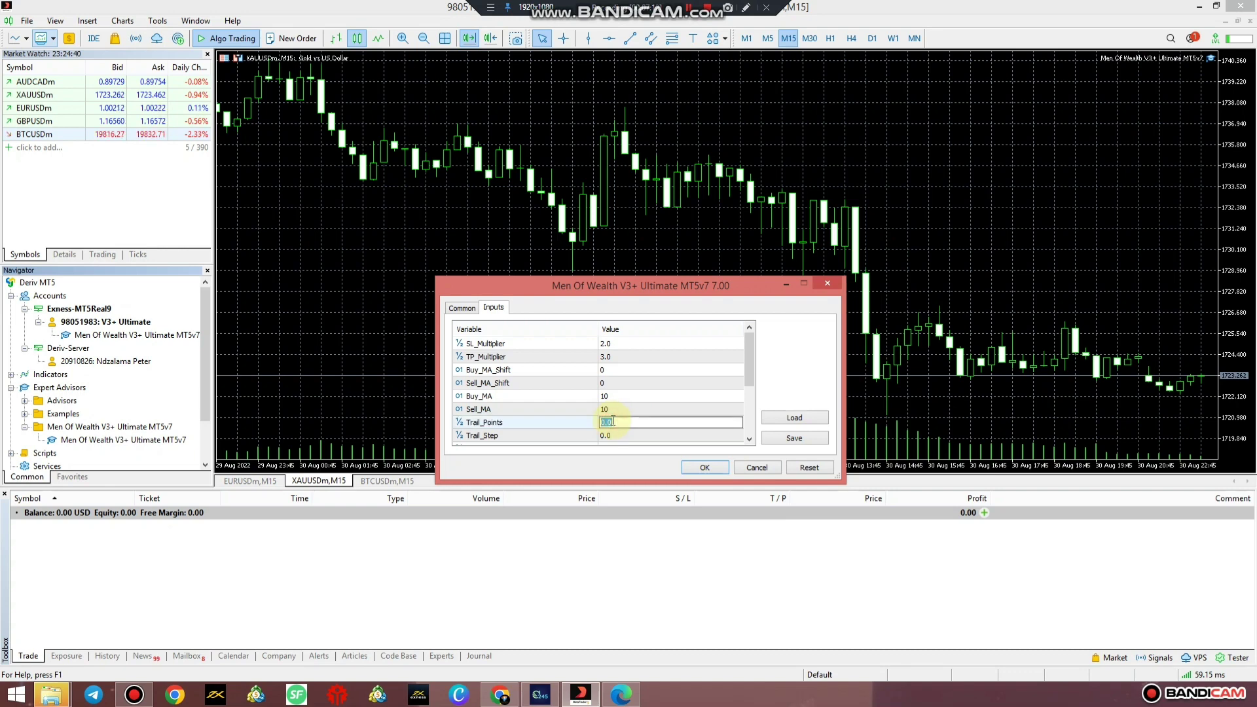
pyautogui.click(463, 308)
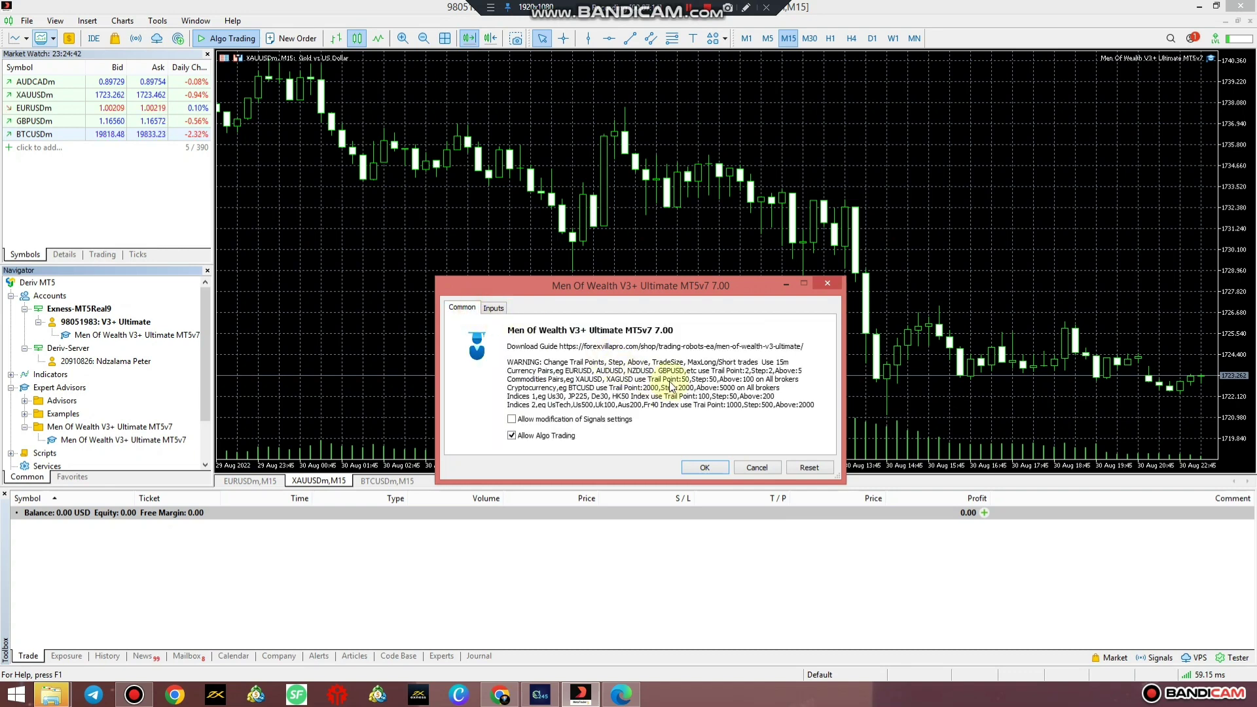
# Set the gold trail inputs: Trail_Points 50, Trail_Step 50 and Trail_Above 100.
pyautogui.click(494, 309)
pyautogui.click(614, 422)
pyautogui.write('5')
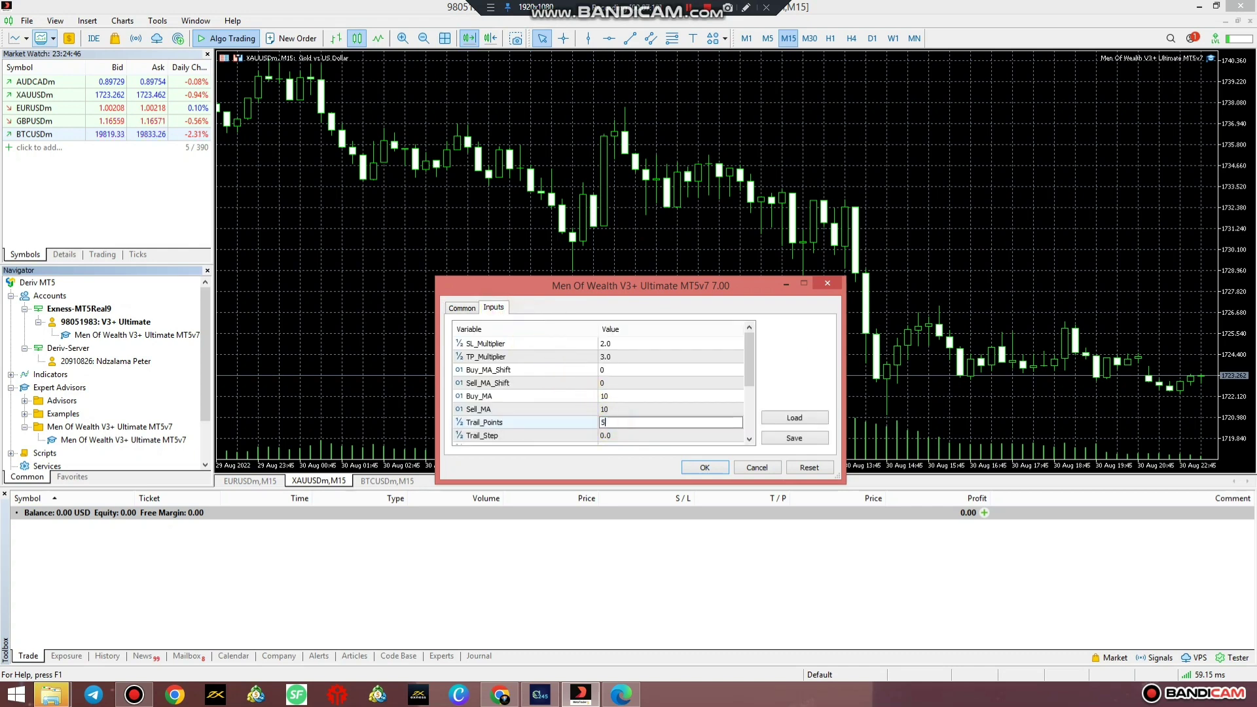
pyautogui.write('0')
pyautogui.click(611, 436)
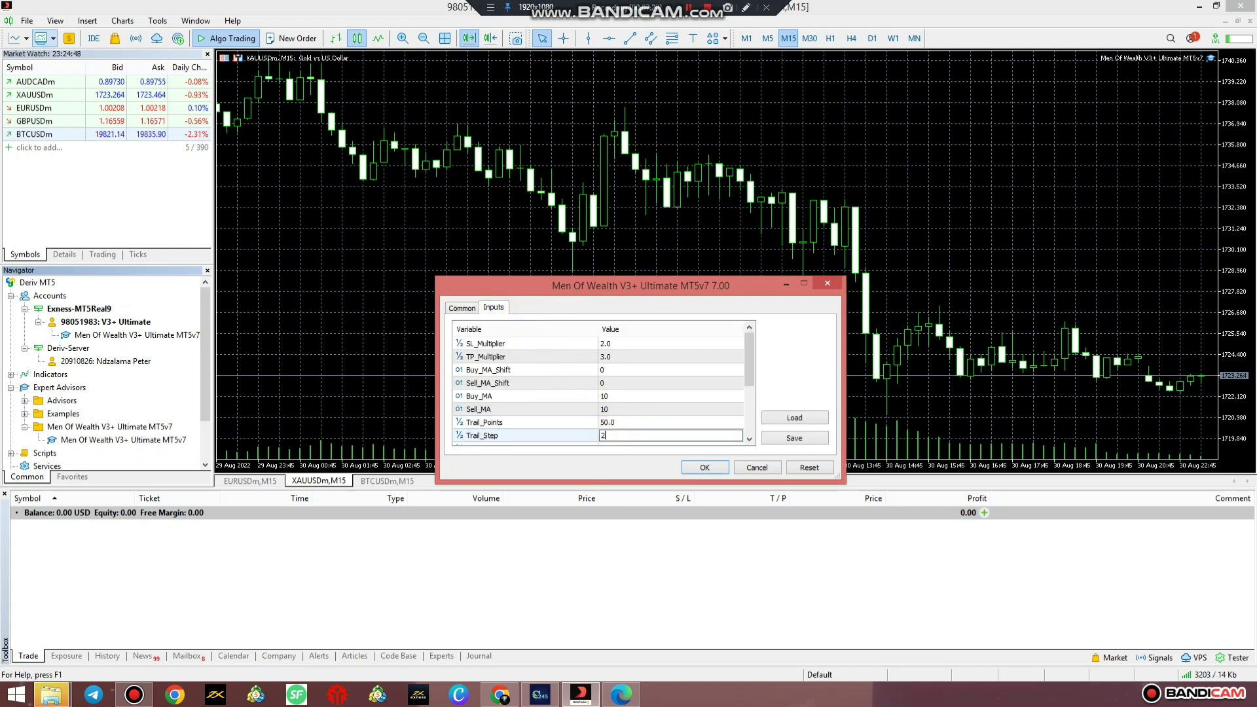
pyautogui.click(611, 436)
pyautogui.write('50')
pyautogui.scroll(-2, 612, 419)
pyautogui.click(614, 369)
pyautogui.click(614, 370)
pyautogui.write('100')
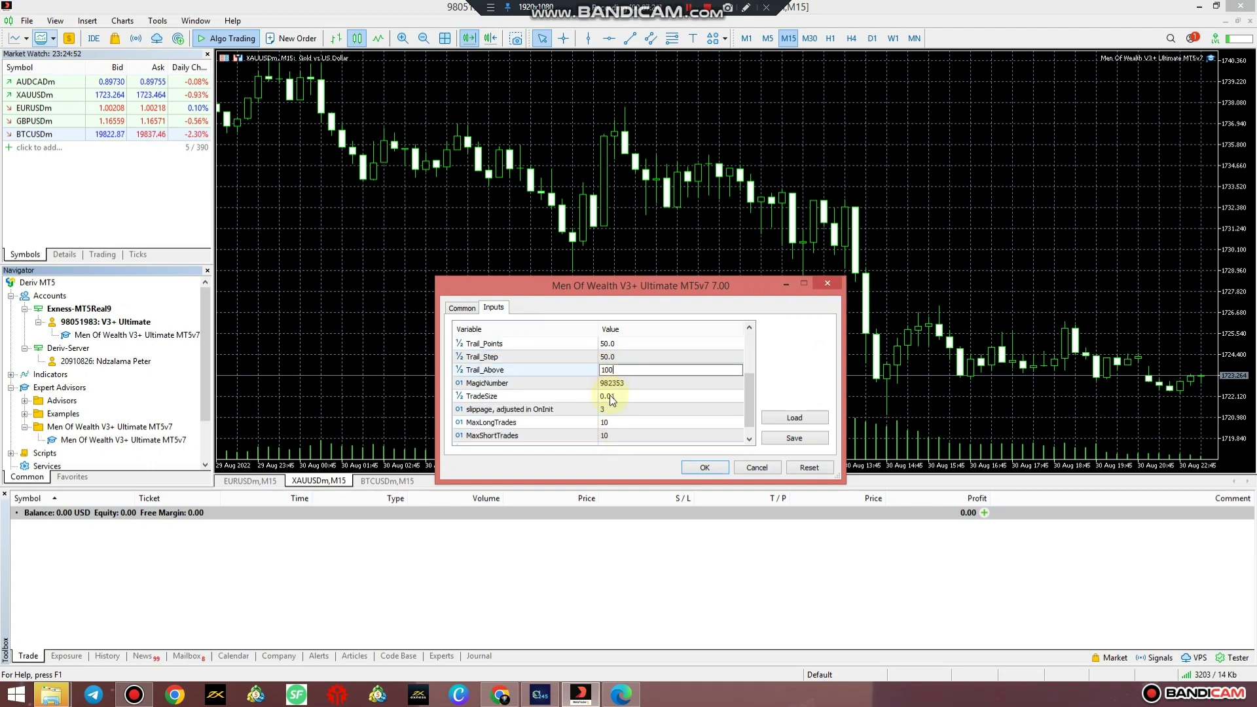
pyautogui.click(610, 398)
# Set MaxLongTrades and MaxShortTrades to 5 and apply the gold settings with OK.
pyautogui.doubleClick(613, 422)
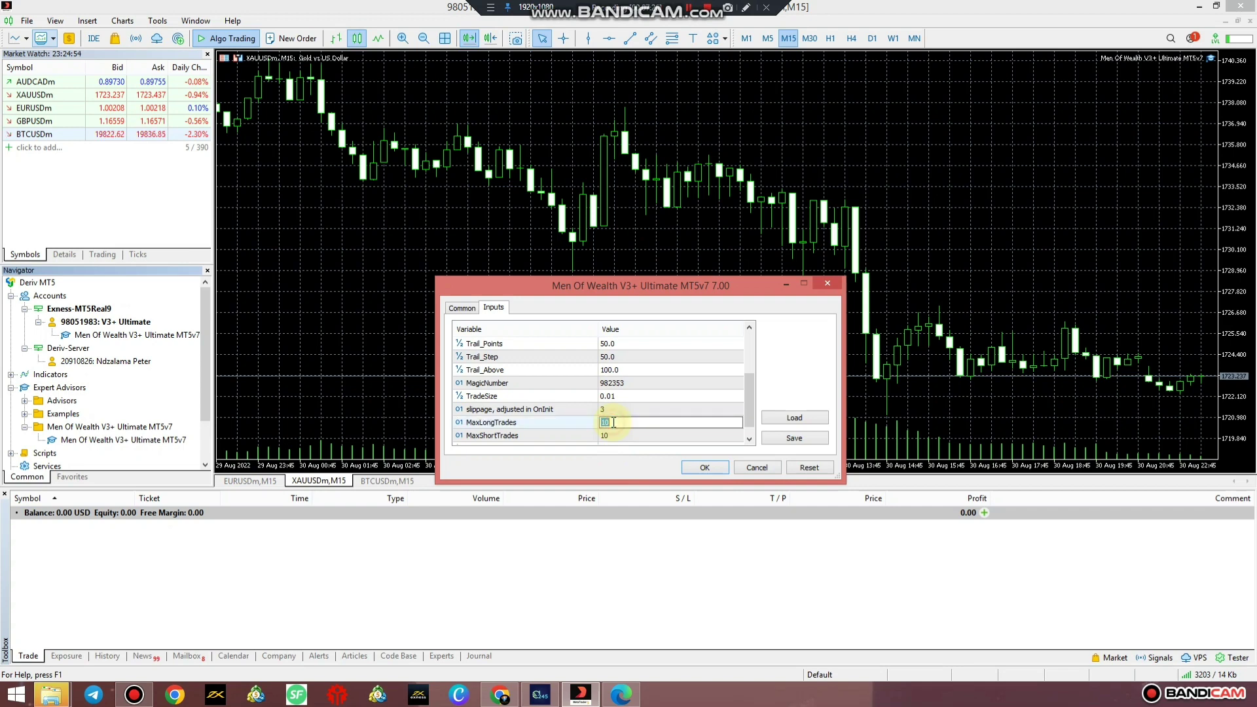
pyautogui.click(615, 423)
pyautogui.write('5')
pyautogui.doubleClick(613, 435)
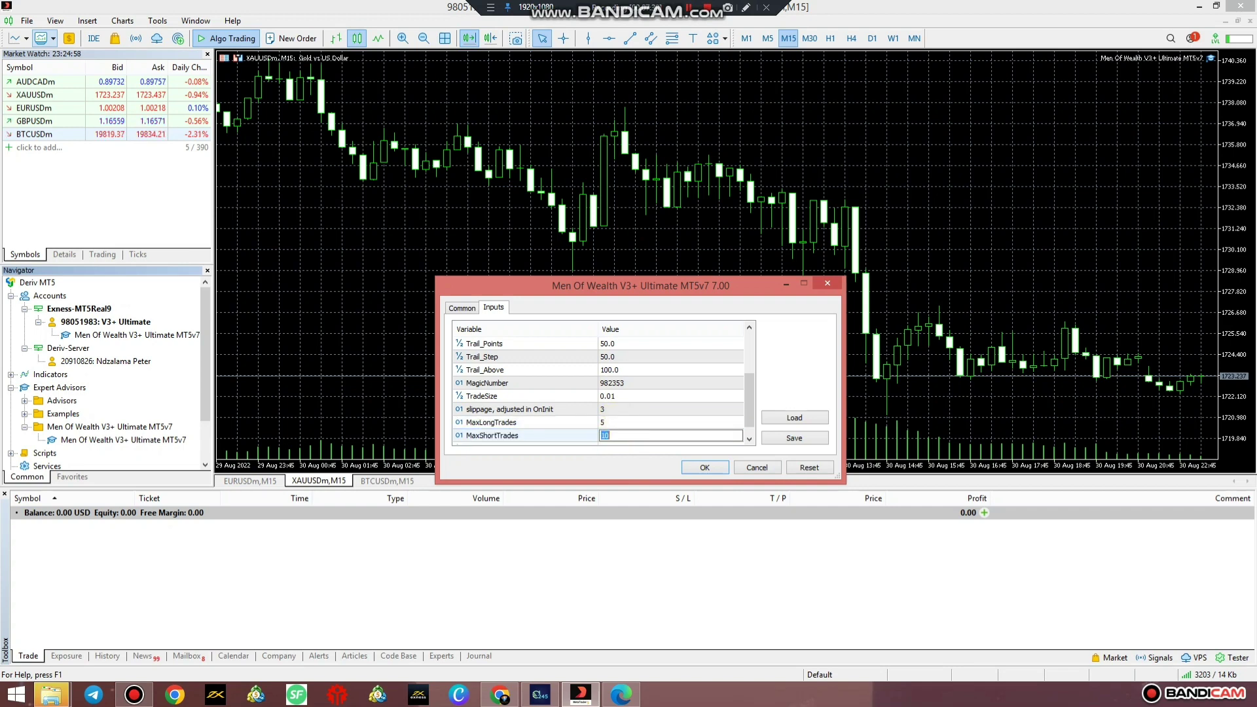
pyautogui.write('5')
pyautogui.click(612, 424)
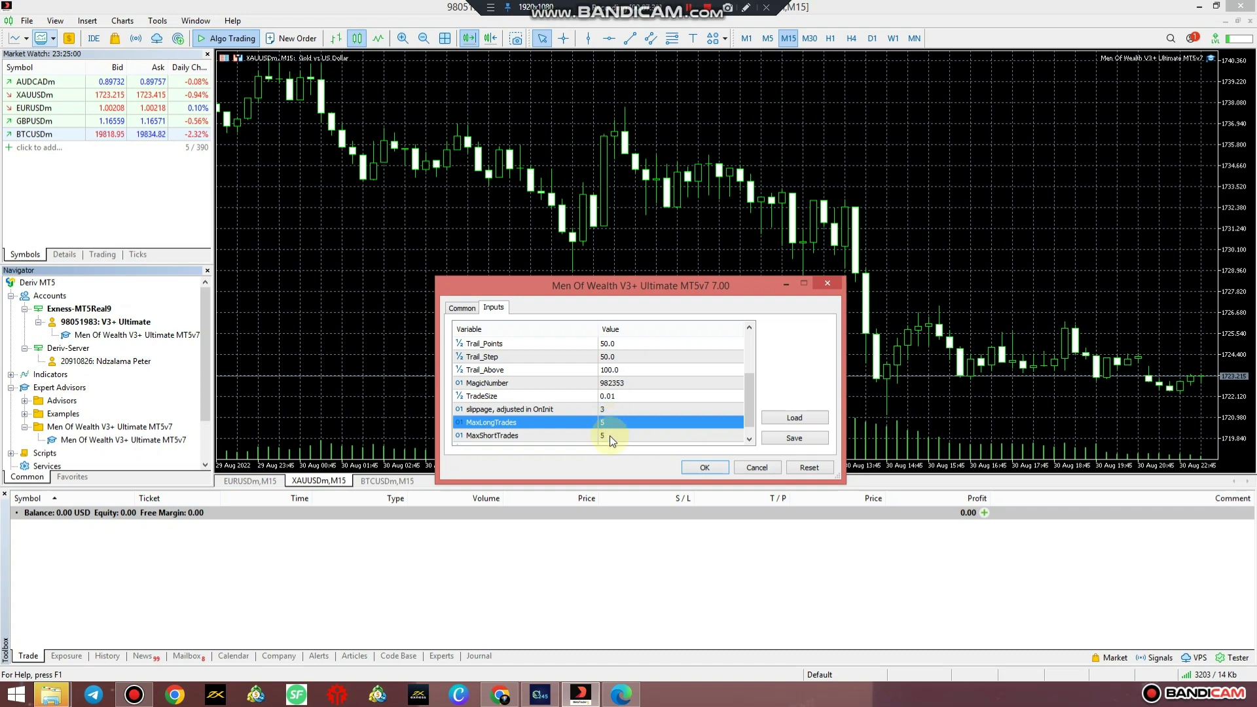
pyautogui.click(610, 434)
pyautogui.click(697, 467)
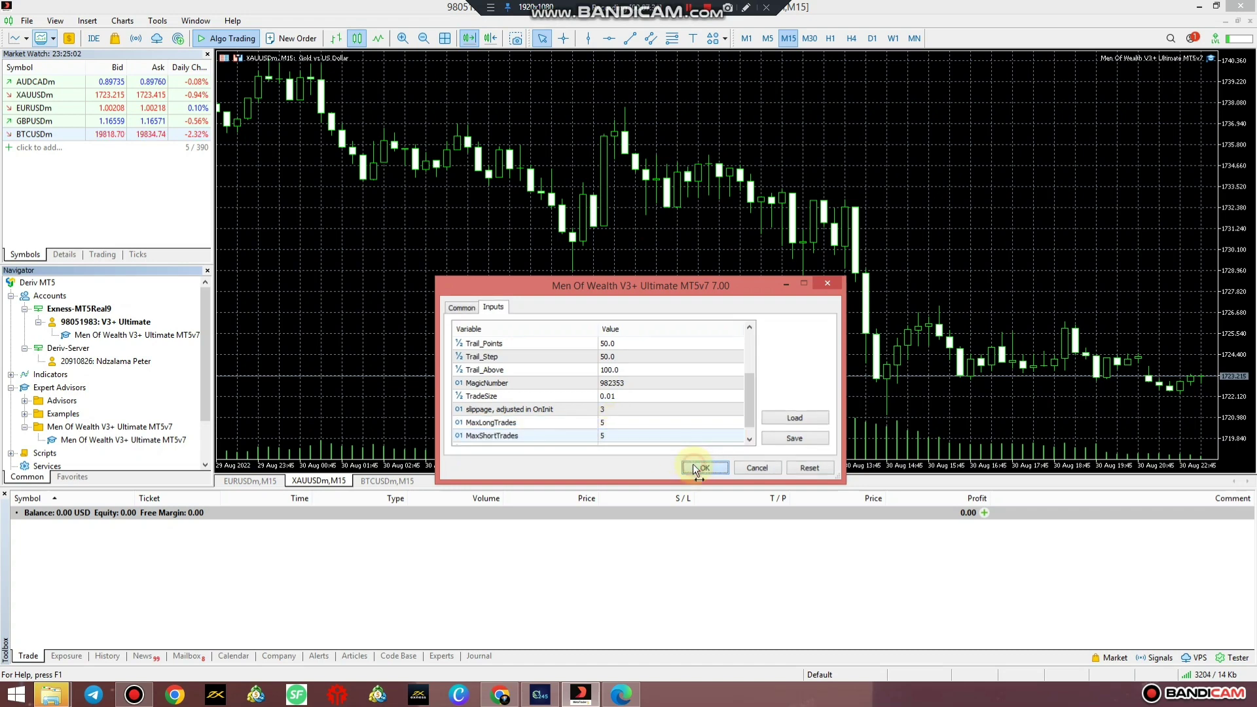
# Drag the Men Of Wealth EA onto the BTCUSDm M15 chart and review its Common tab permissions.
pyautogui.click(380, 482)
pyautogui.moveTo(103, 458); pyautogui.dragTo(249, 445)
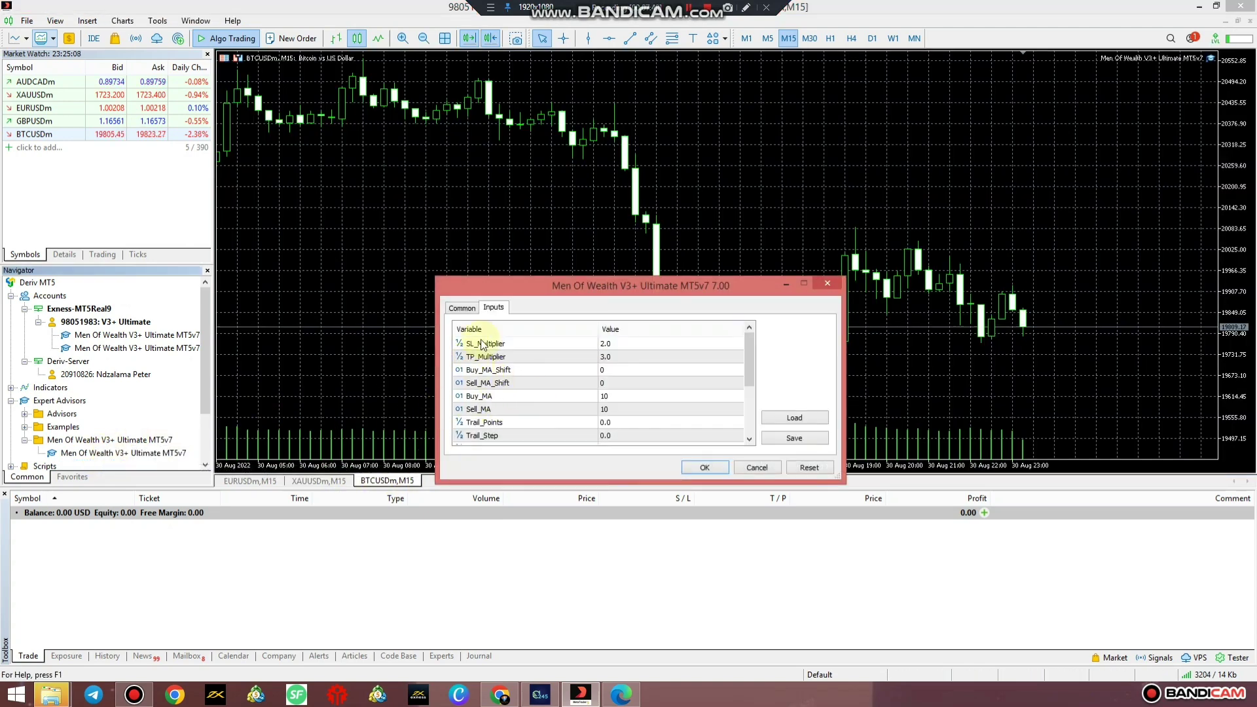
pyautogui.click(462, 308)
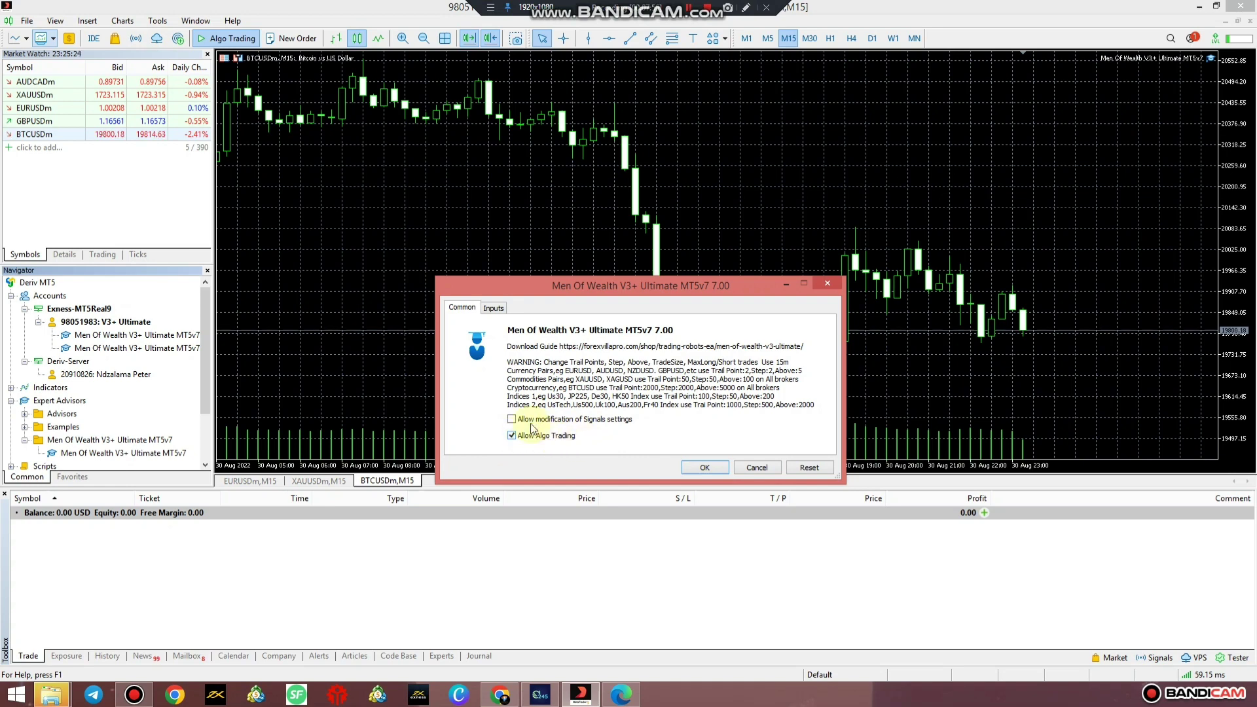
# Set the BTCUSDm trail inputs: Trail_Points 2000, Trail_Step 2000 and Trail_Above 5000.
pyautogui.click(494, 307)
pyautogui.scroll(-1, 598, 397)
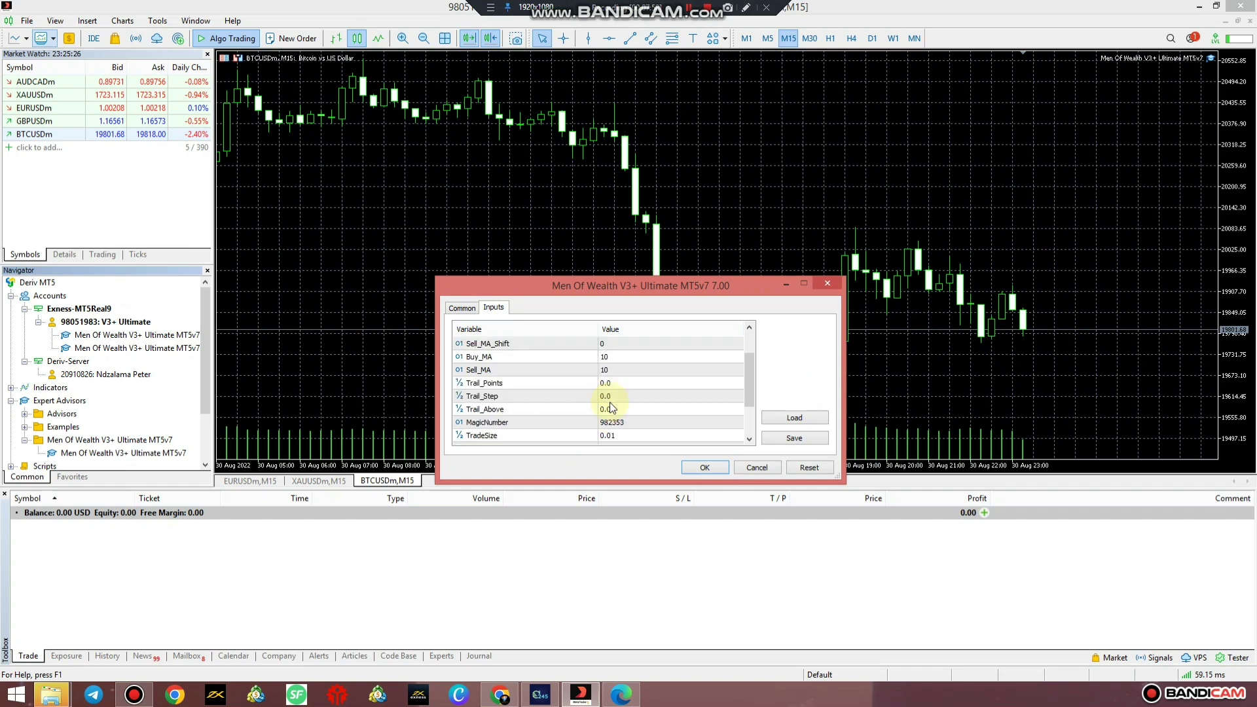
pyautogui.doubleClick(606, 384)
pyautogui.write('2000')
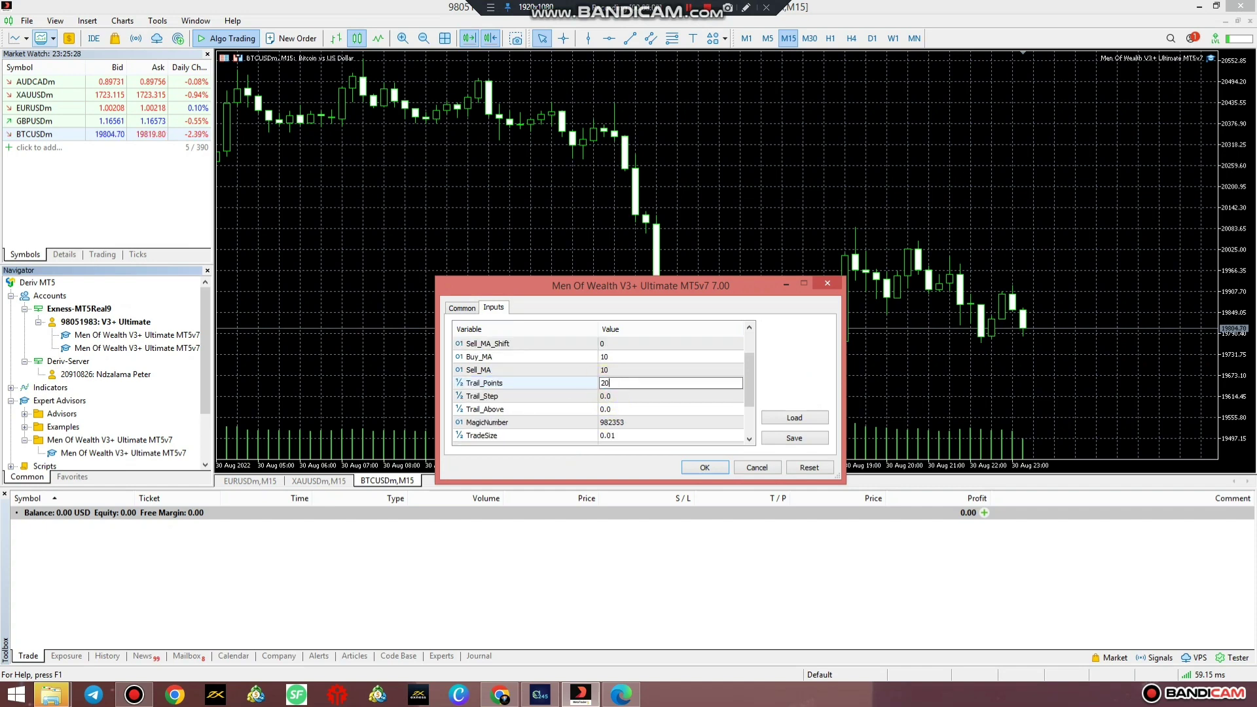
pyautogui.doubleClick(606, 396)
pyautogui.write('2000')
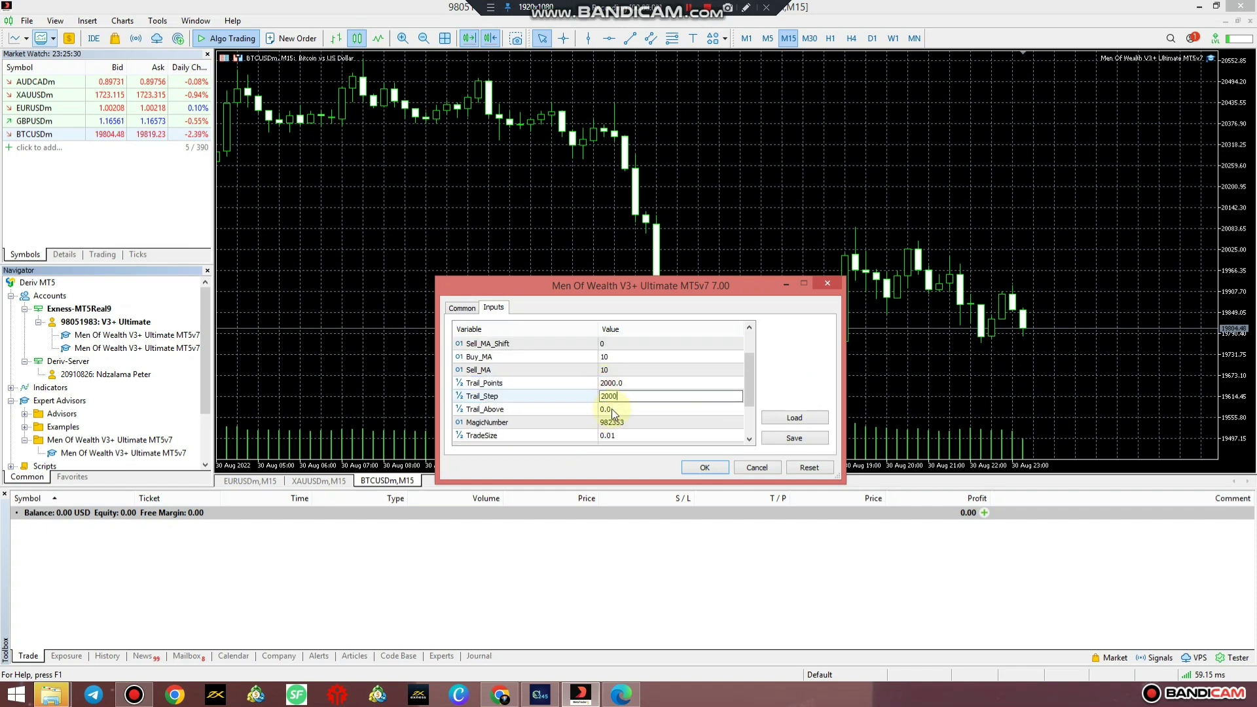
pyautogui.doubleClick(607, 409)
pyautogui.write('5000')
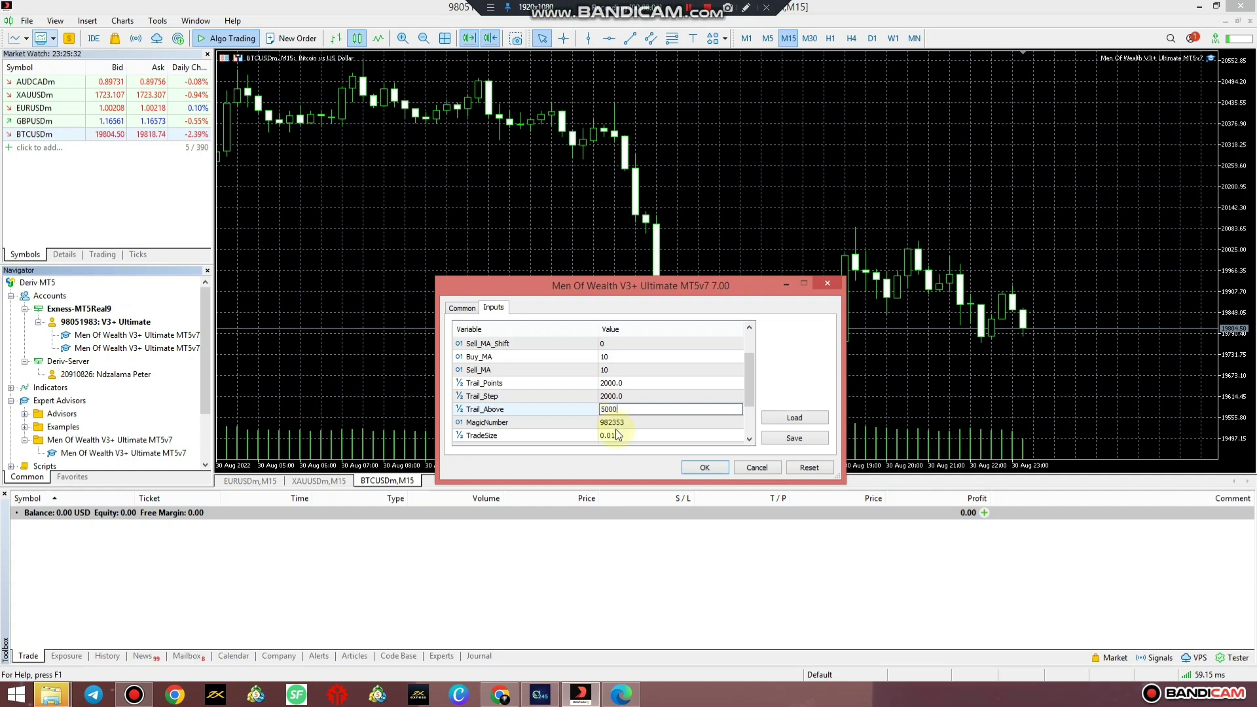
pyautogui.click(616, 432)
# Set MaxLongTrades and MaxShortTrades to 5 and confirm with OK to start the EA.
pyautogui.scroll(-1, 615, 431)
pyautogui.doubleClick(611, 426)
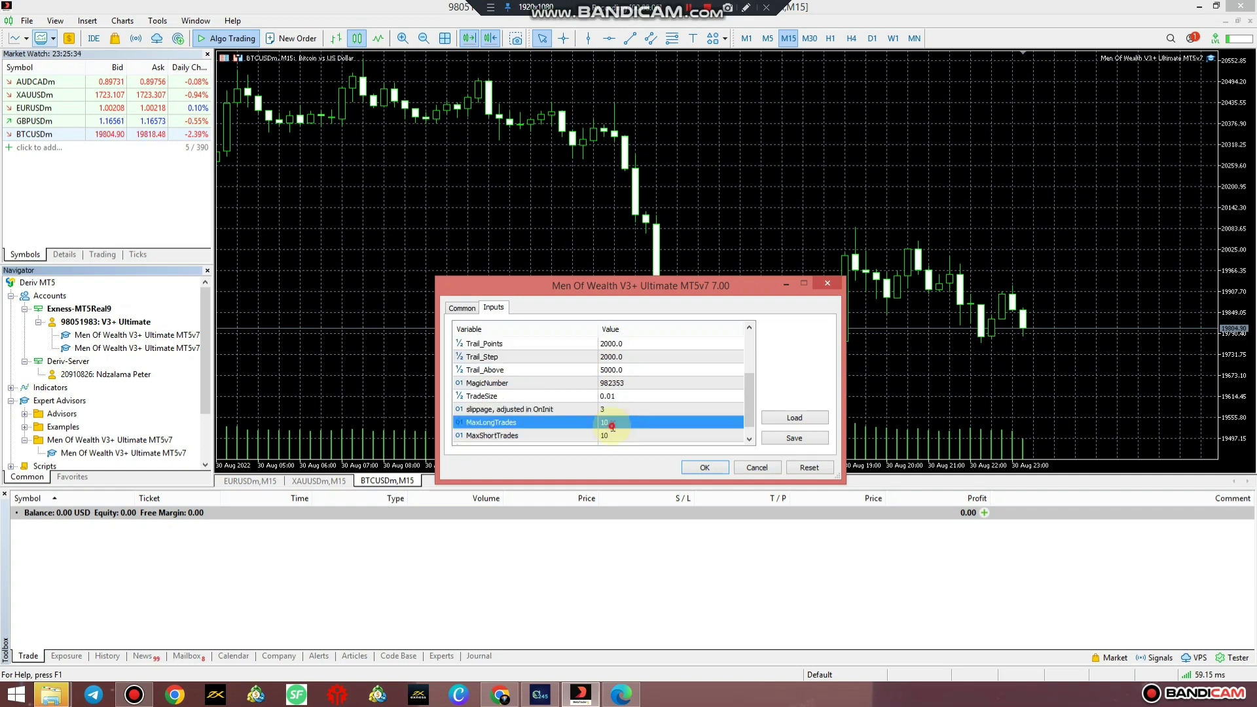
pyautogui.write('5')
pyautogui.doubleClick(611, 437)
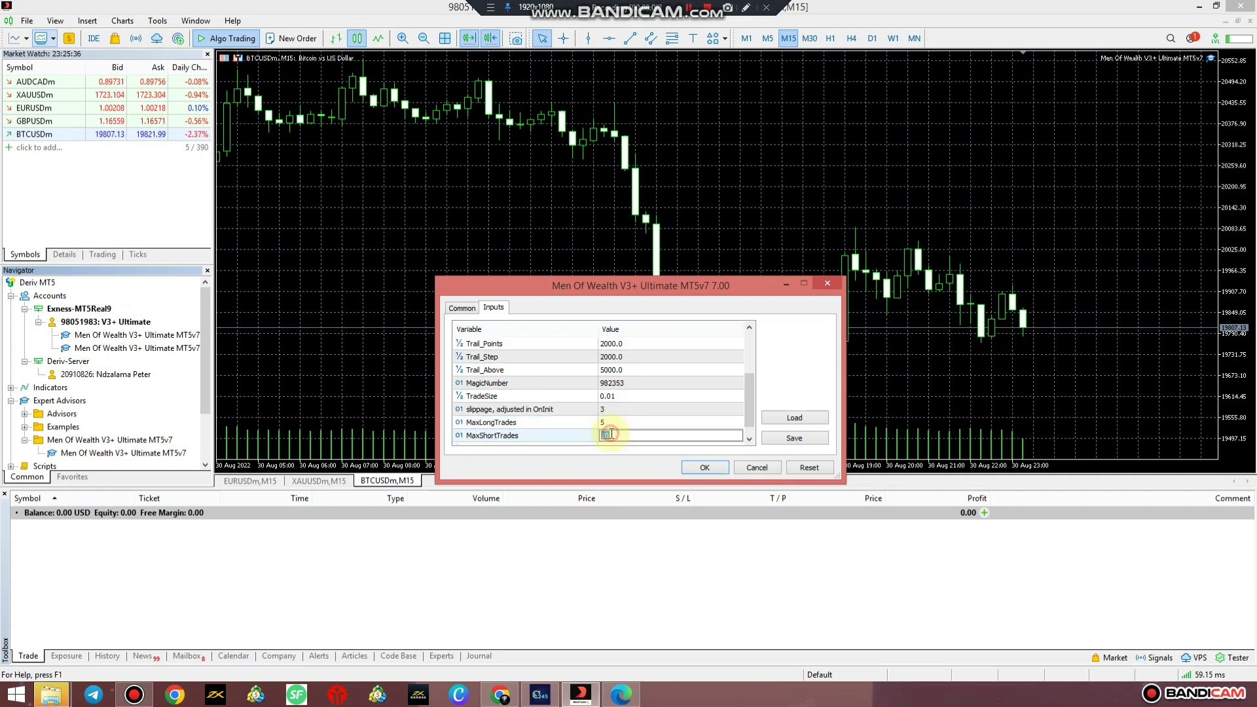
pyautogui.write('5')
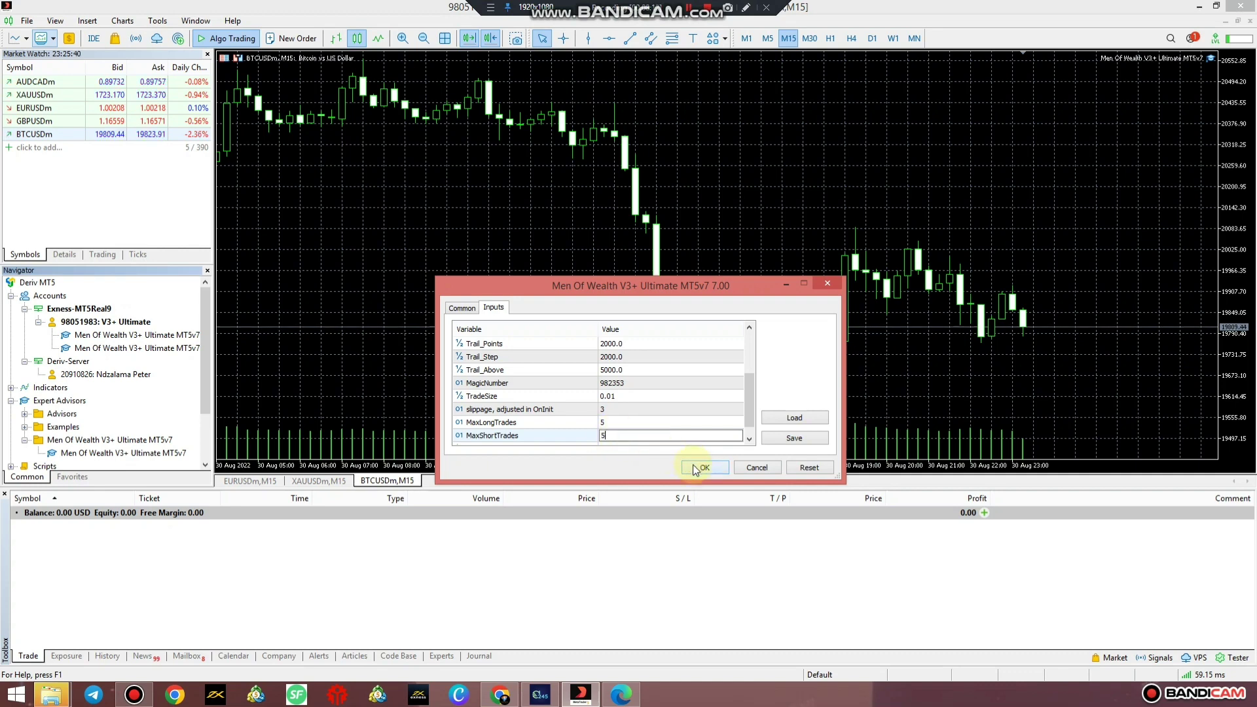
pyautogui.click(695, 467)
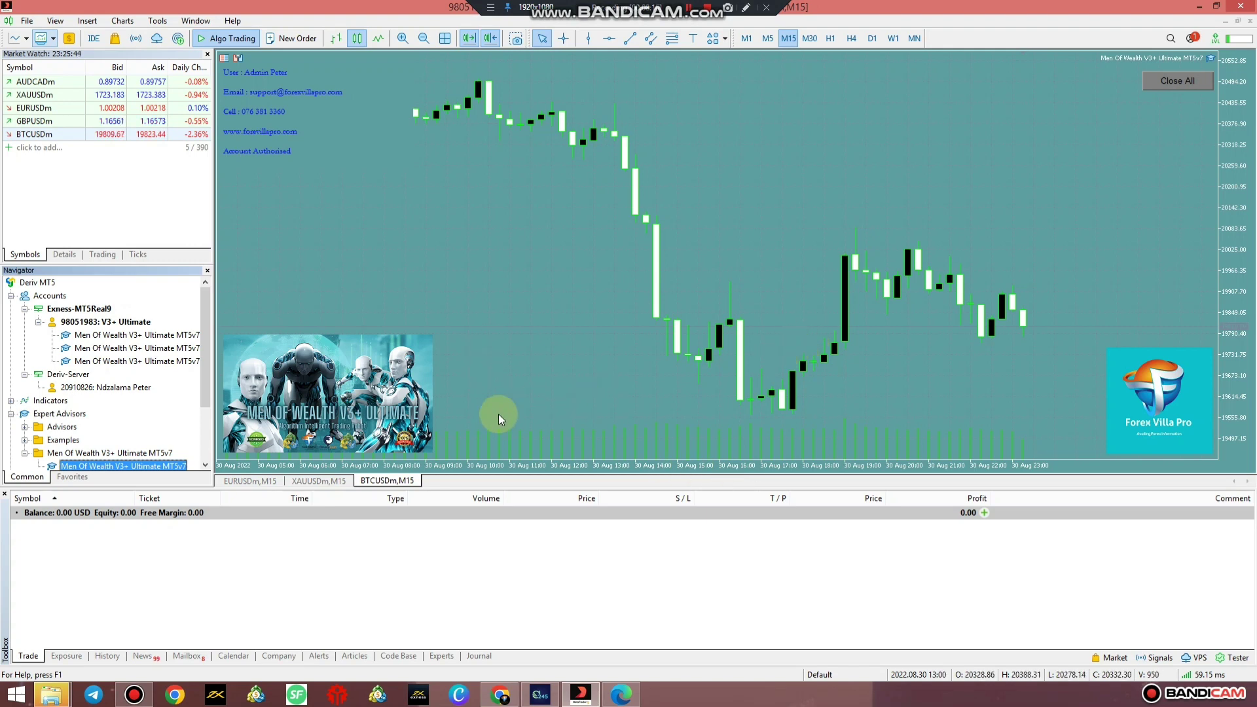
# Check the XAUUSDm and EURUSDm charts, review the settings guide PDF, then return to MetaTrader.
pyautogui.click(316, 482)
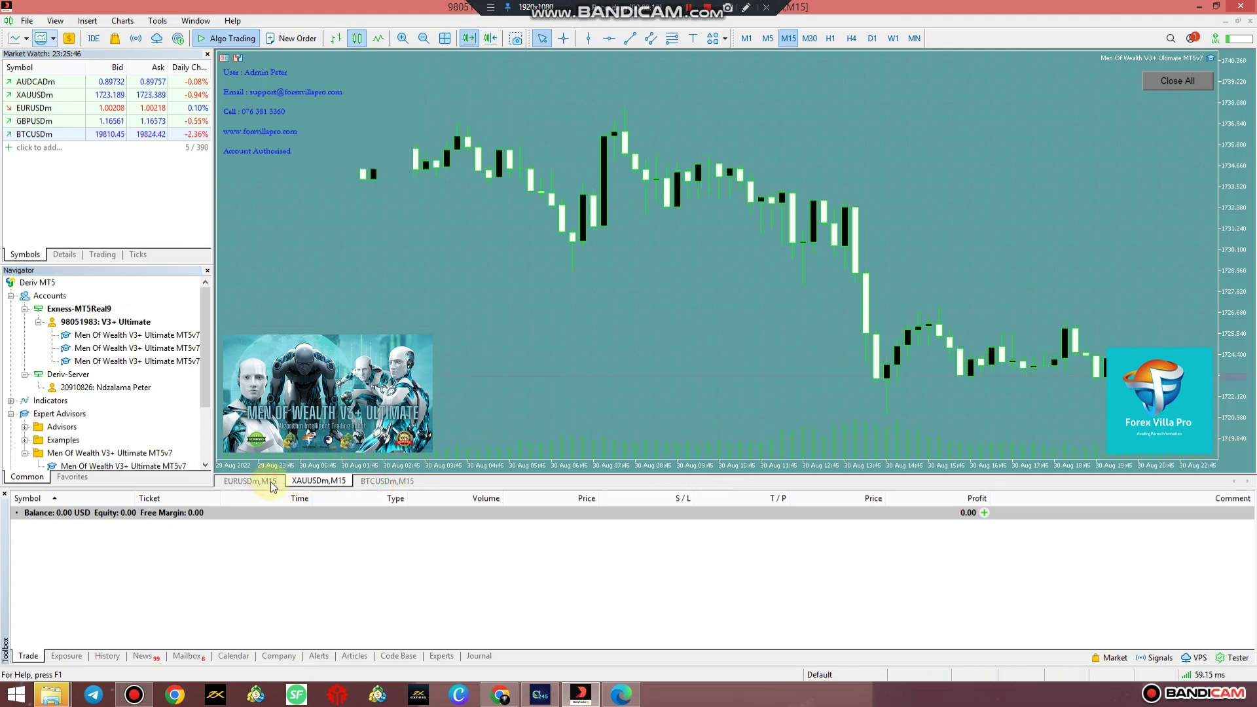
pyautogui.click(269, 481)
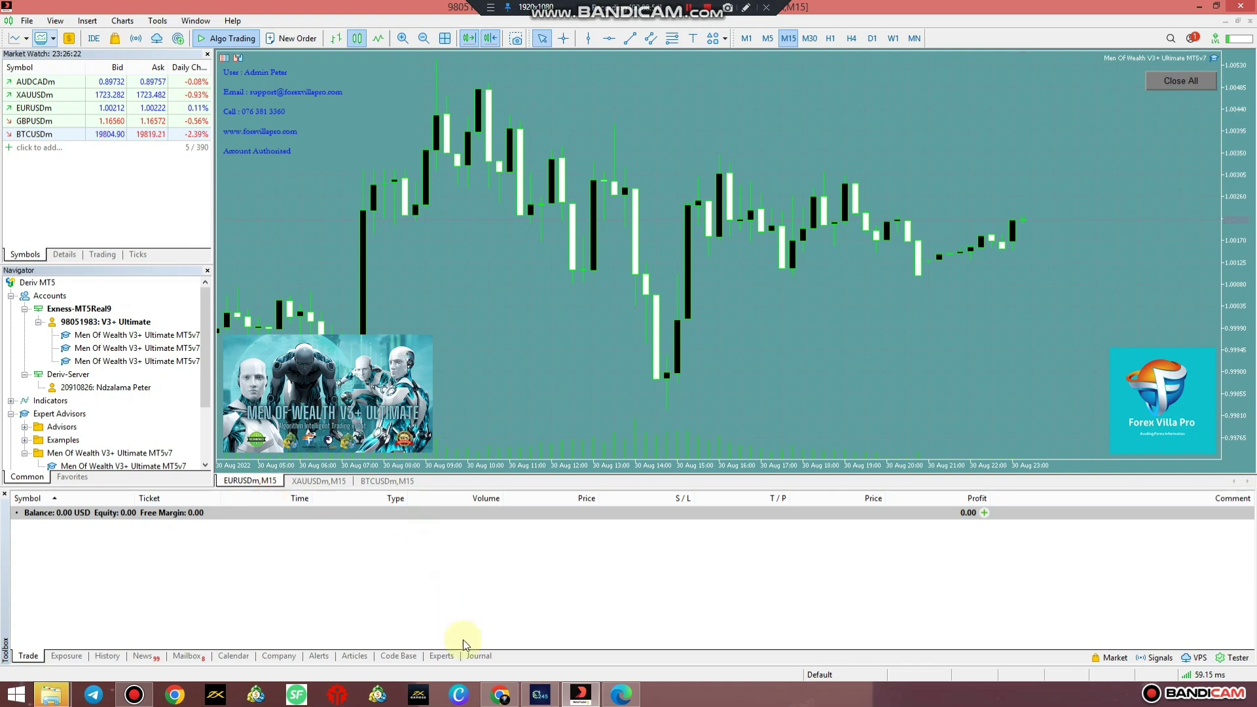
pyautogui.click(500, 693)
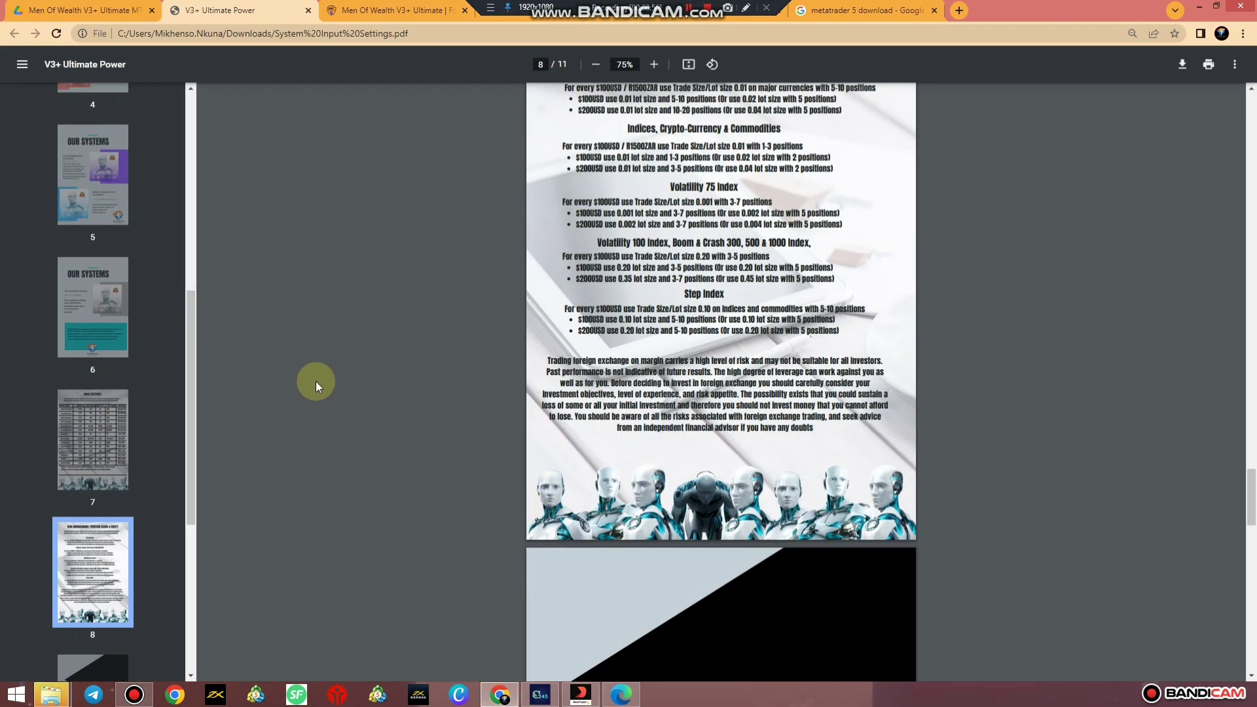
pyautogui.scroll(1, 275, 395)
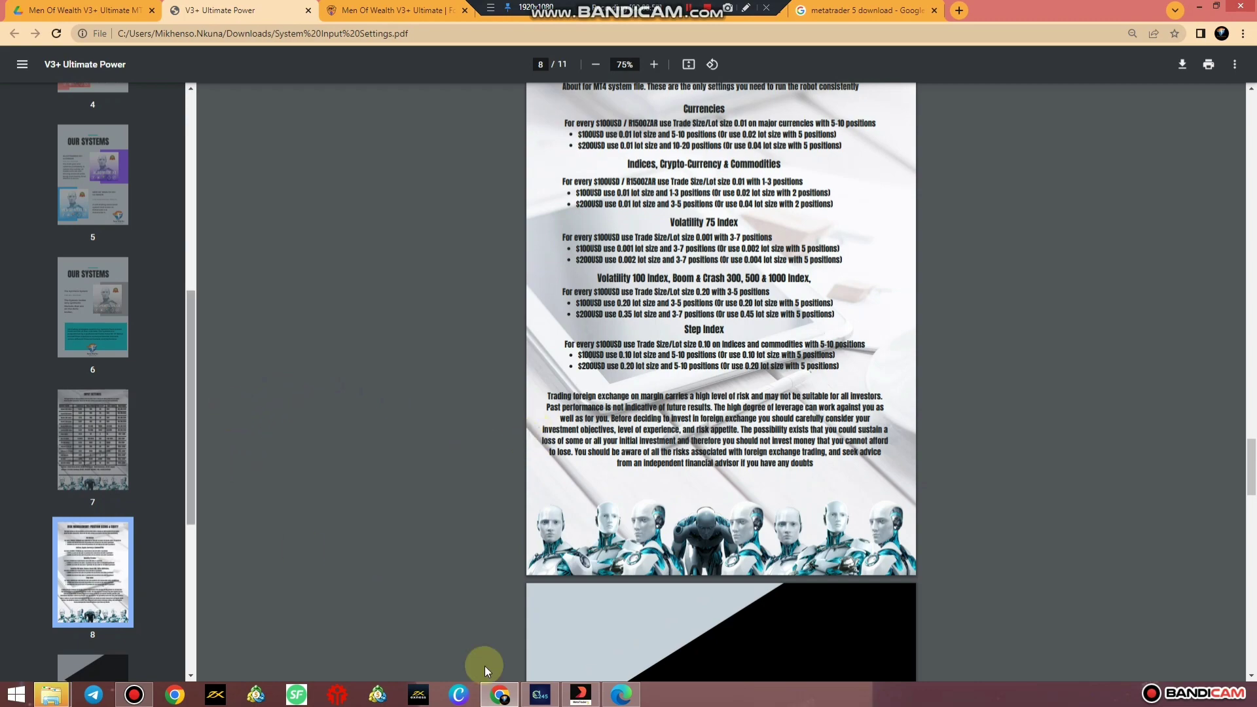
pyautogui.scroll(5, 486, 665)
pyautogui.scroll(-1, 485, 665)
pyautogui.click(579, 696)
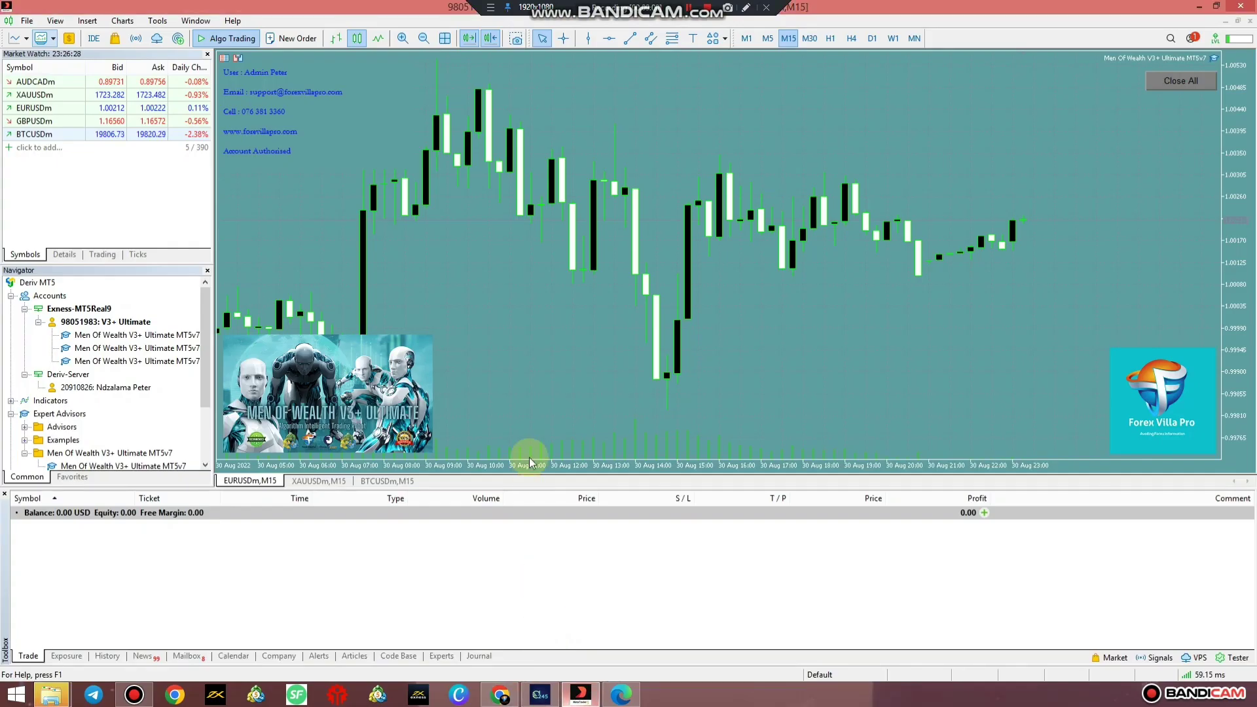
pyautogui.rightClick(476, 244)
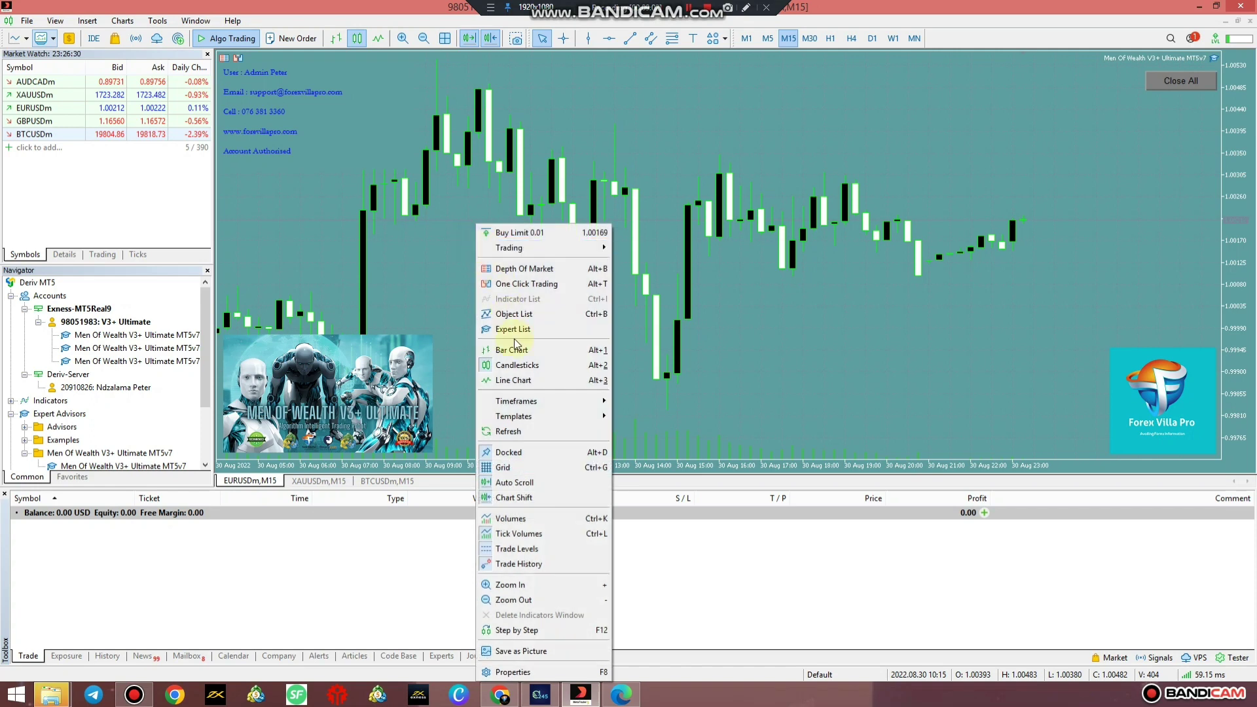
pyautogui.click(521, 332)
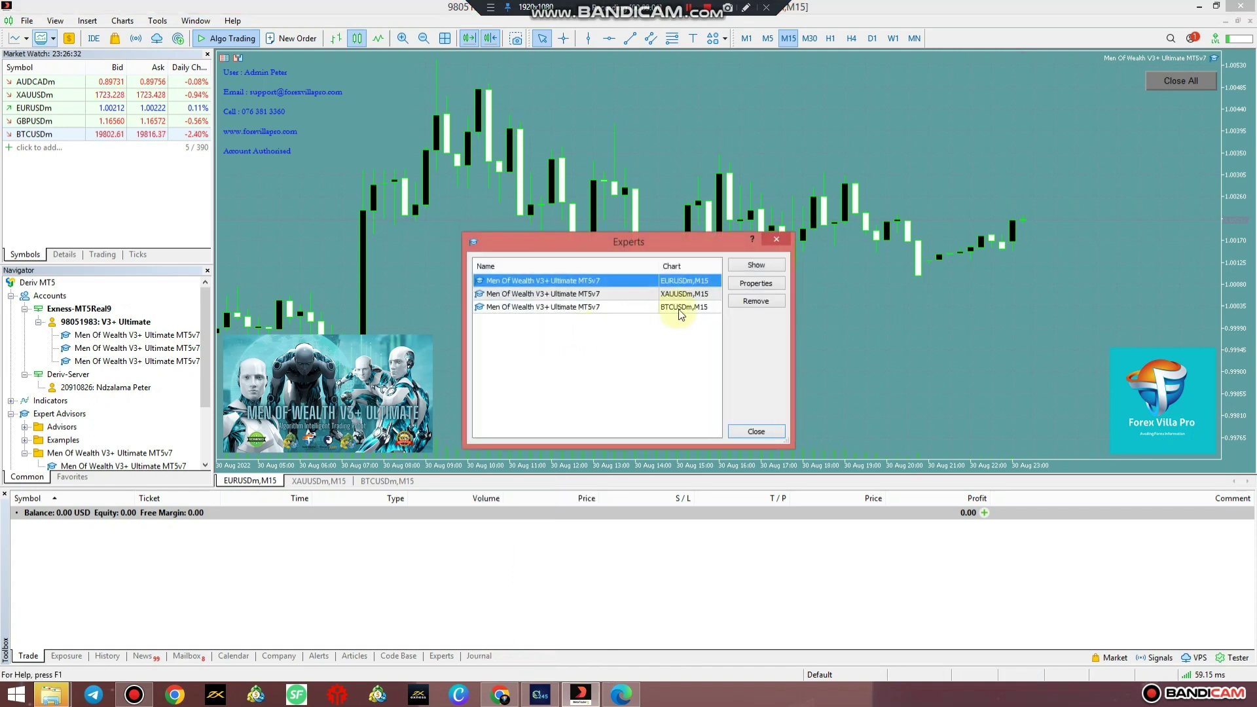
pyautogui.click(594, 293)
pyautogui.press('Down')
pyautogui.click(593, 286)
pyautogui.click(702, 296)
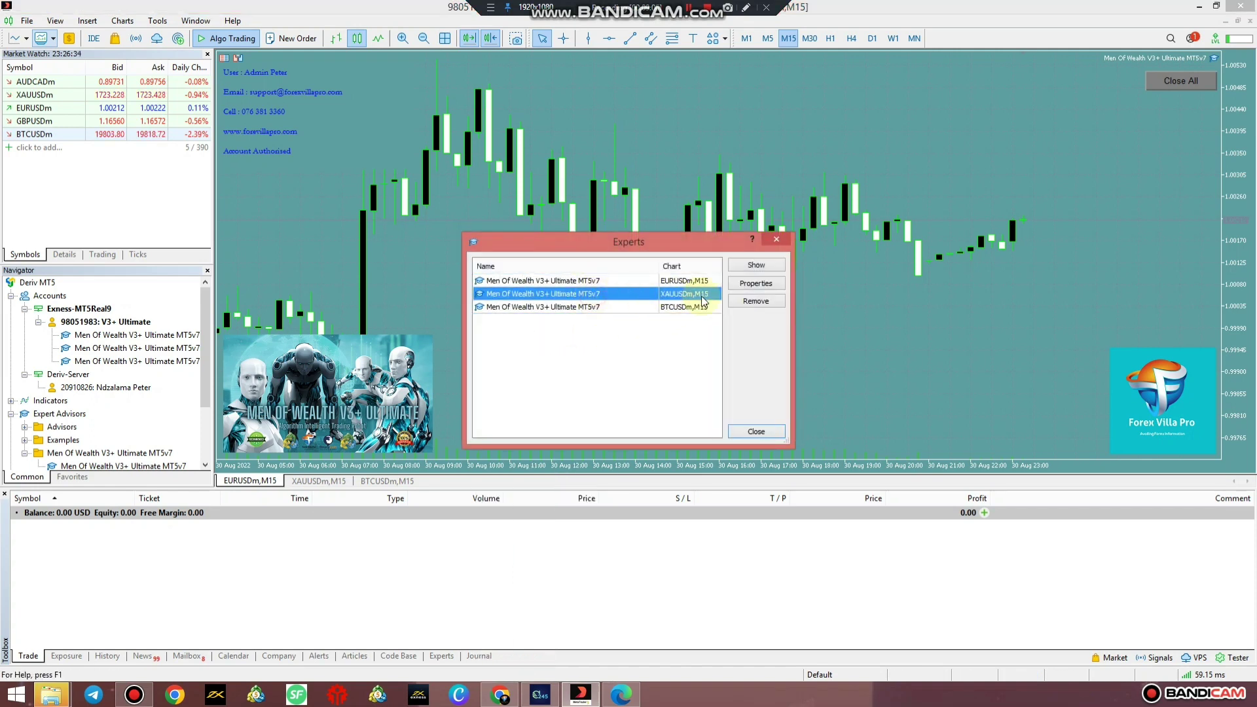
pyautogui.click(754, 287)
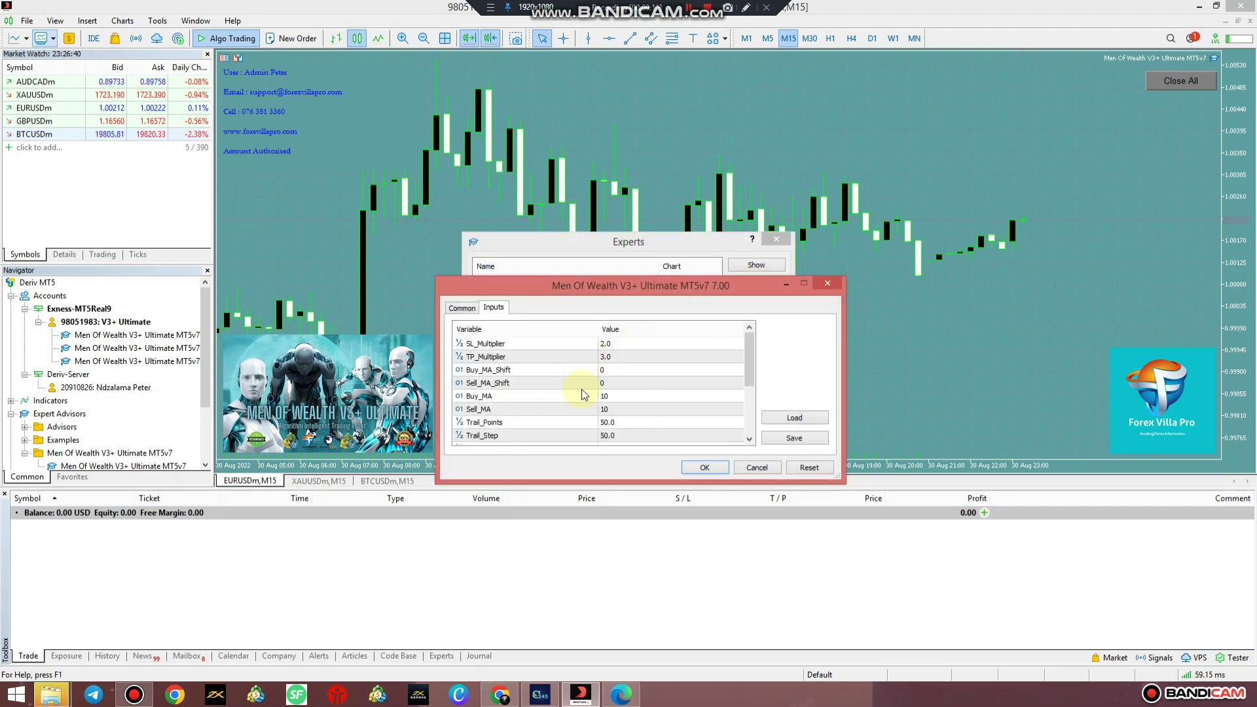
pyautogui.click(642, 385)
pyautogui.scroll(-3, 642, 383)
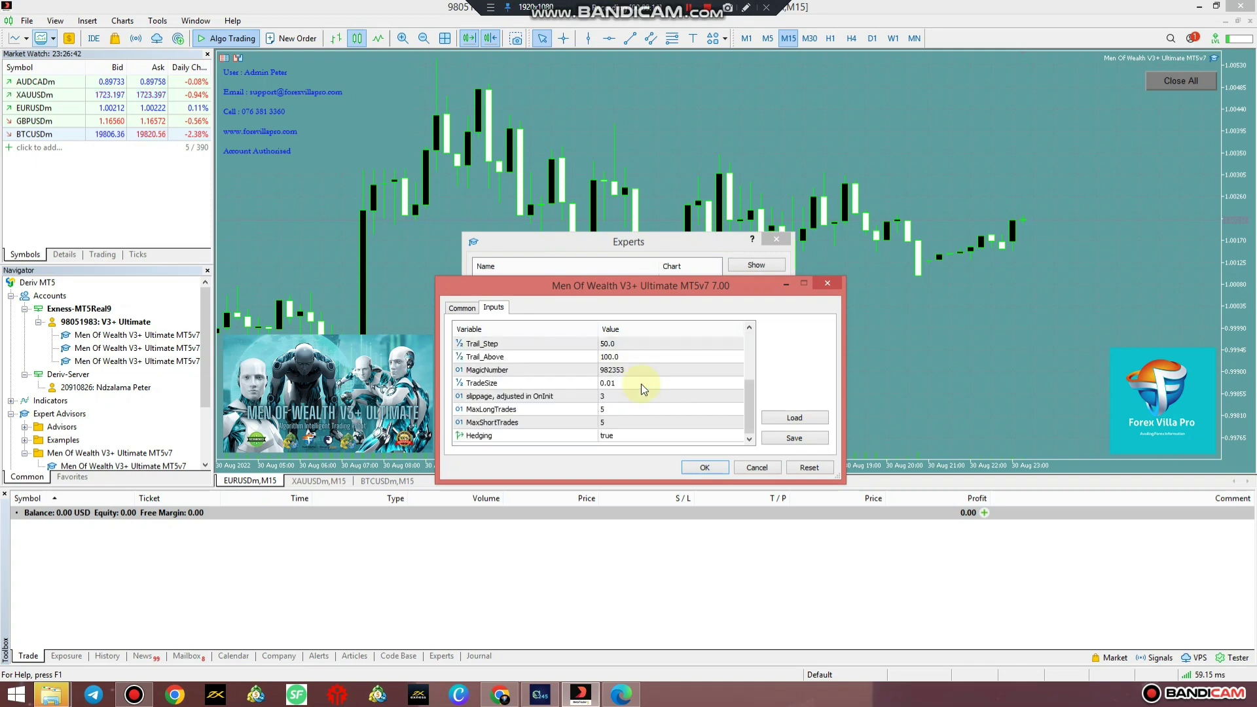
pyautogui.scroll(3, 641, 387)
pyautogui.scroll(-3, 639, 396)
pyautogui.scroll(3, 648, 406)
pyautogui.click(751, 468)
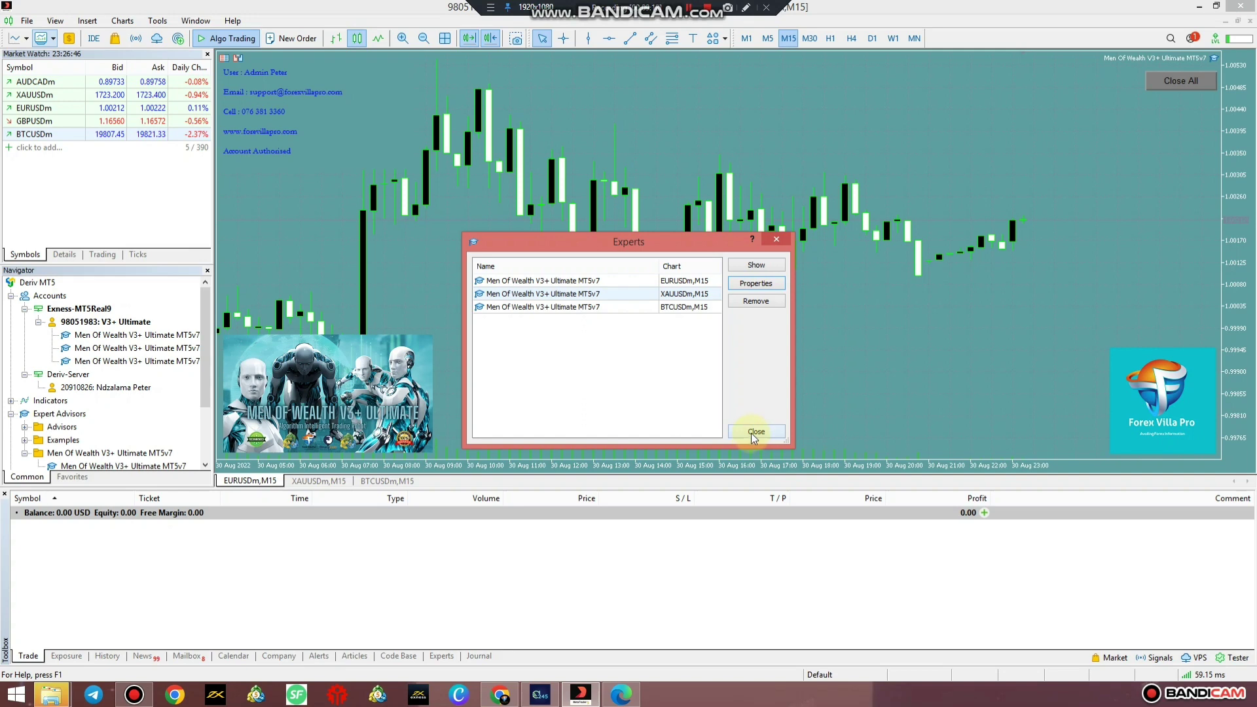
pyautogui.click(752, 432)
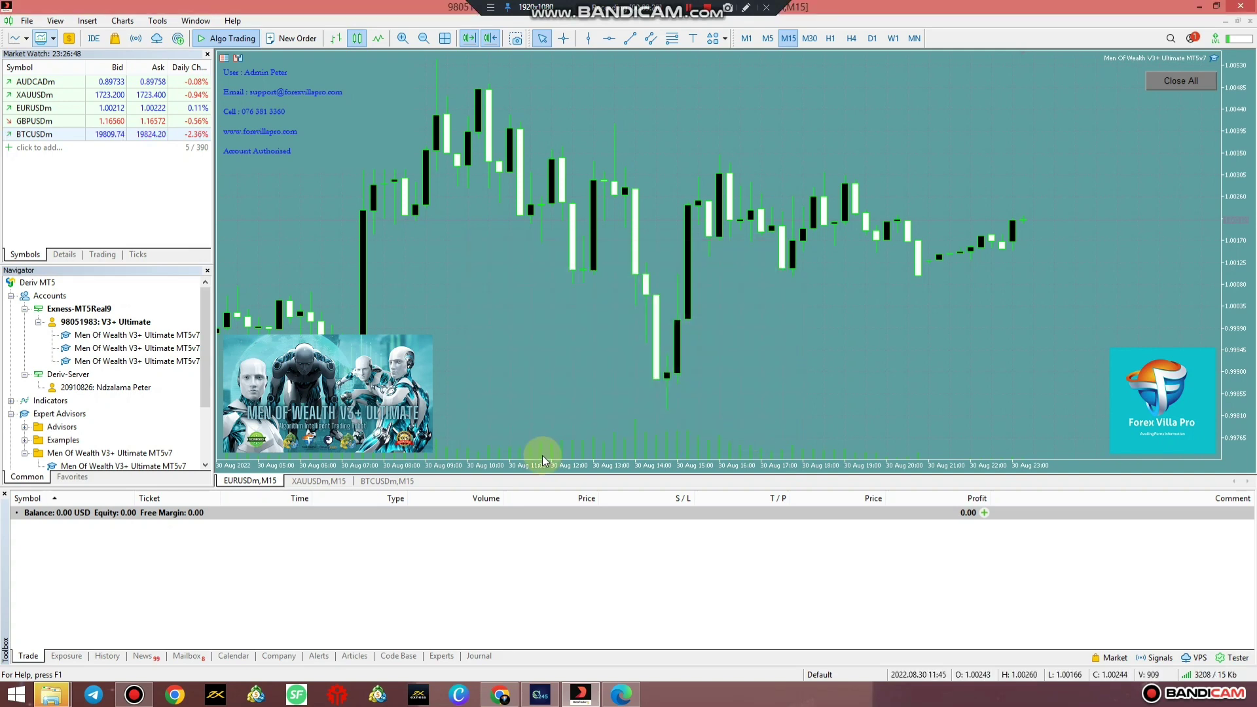